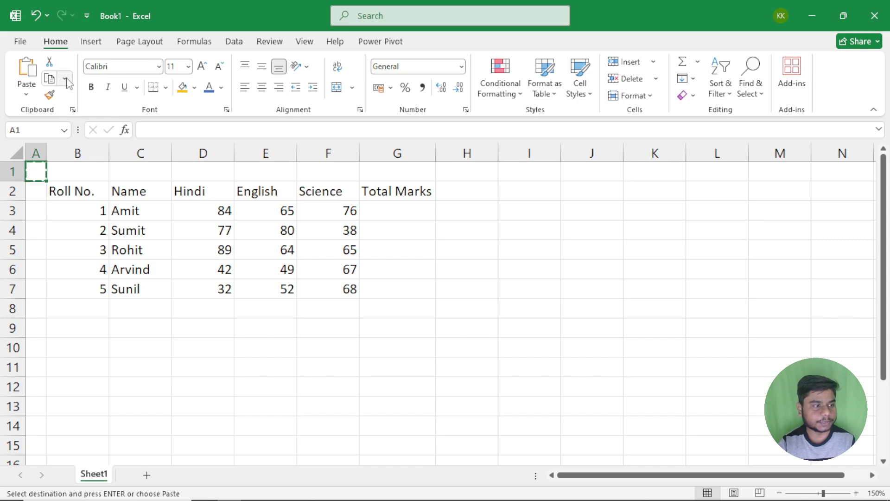
# Examine the available paste options and the Roll No., Name, subject marks and empty Total Marks columns of the student table.
pyautogui.click(24, 94)
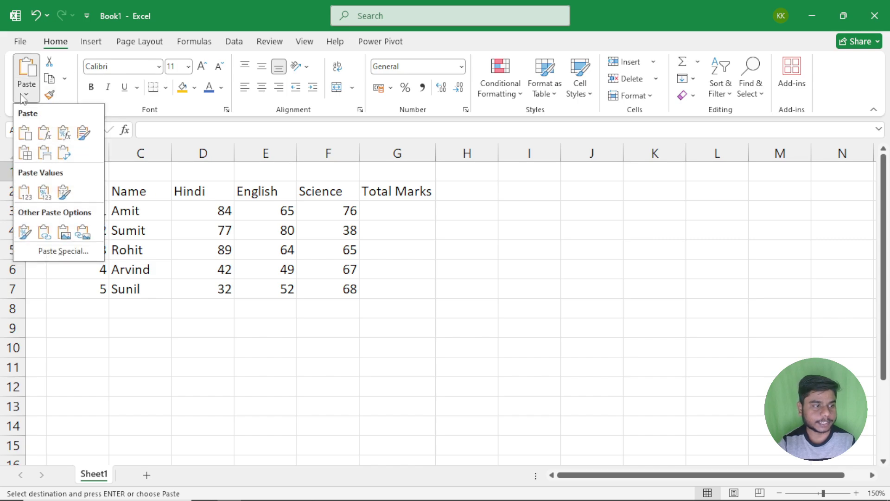
pyautogui.click(224, 227)
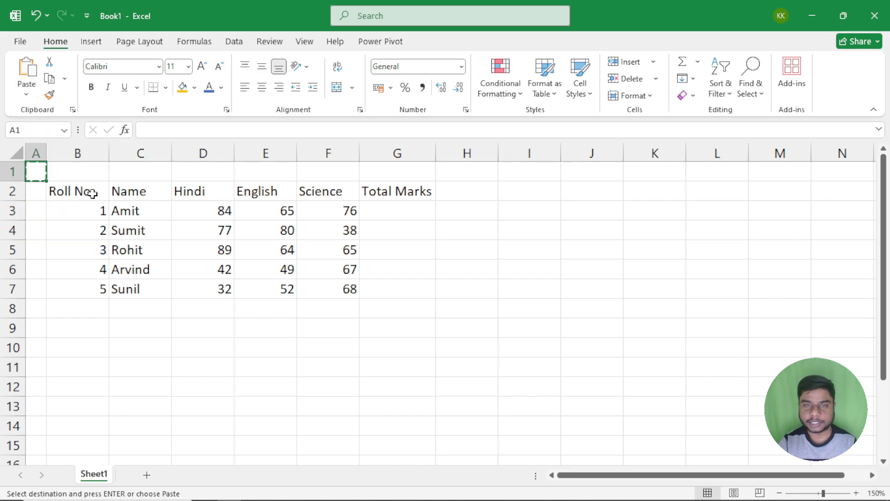
pyautogui.moveTo(83, 193); pyautogui.dragTo(79, 280)
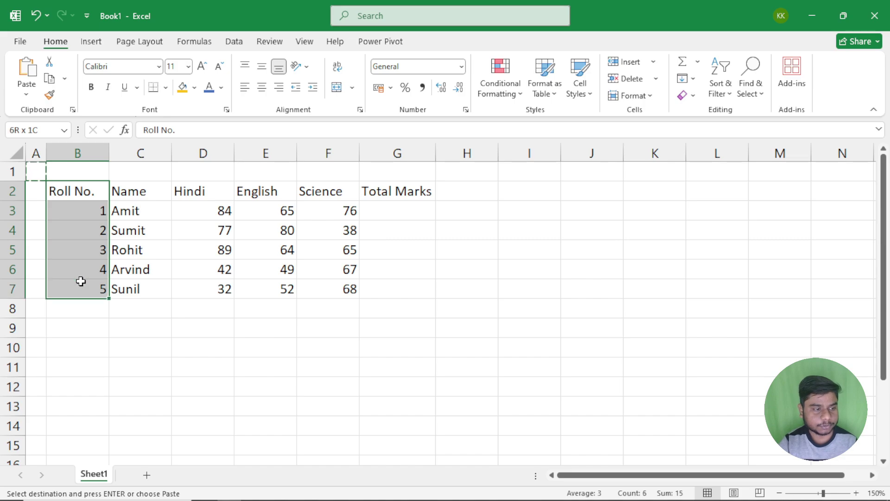
pyautogui.moveTo(130, 192); pyautogui.dragTo(134, 288)
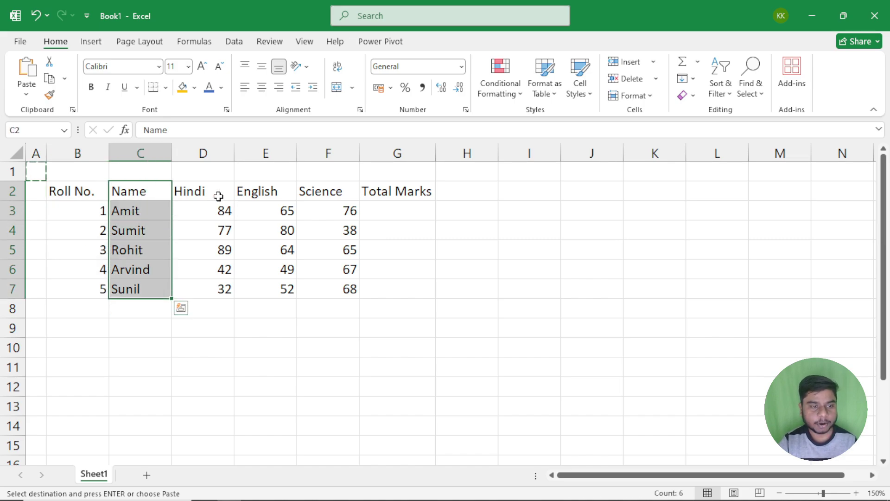
pyautogui.moveTo(218, 195); pyautogui.dragTo(304, 191)
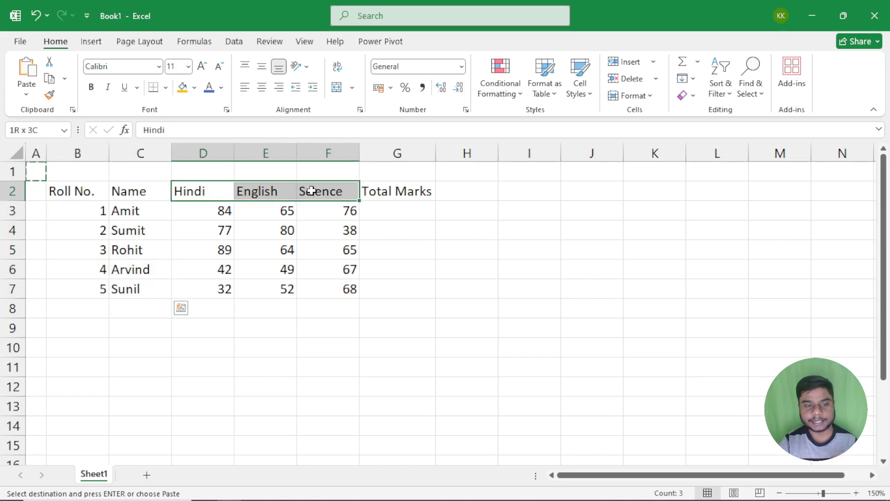
pyautogui.click(224, 208)
pyautogui.moveTo(241, 223); pyautogui.dragTo(336, 283)
pyautogui.click(386, 206)
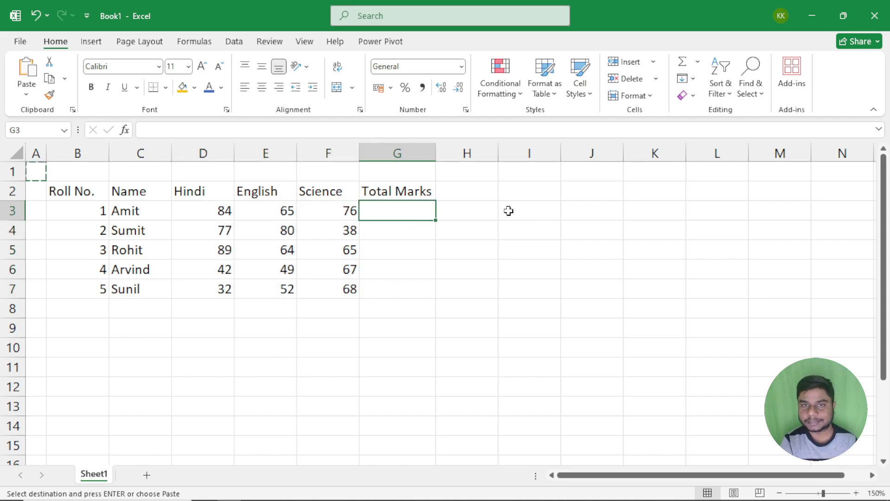
pyautogui.moveTo(205, 206); pyautogui.dragTo(329, 213)
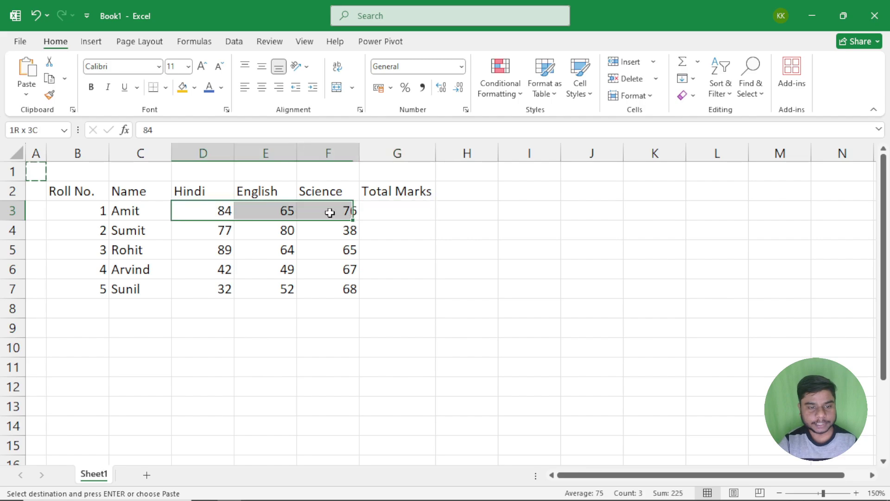
# Enter the formula =SUM(D3:F3) in G3 to total the first student's Hindi, English and Science marks.
pyautogui.click(385, 213)
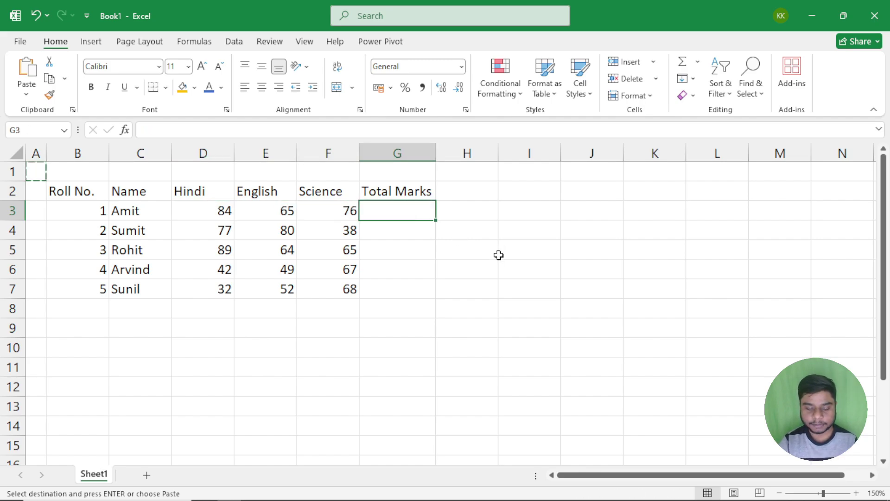
pyautogui.write('=')
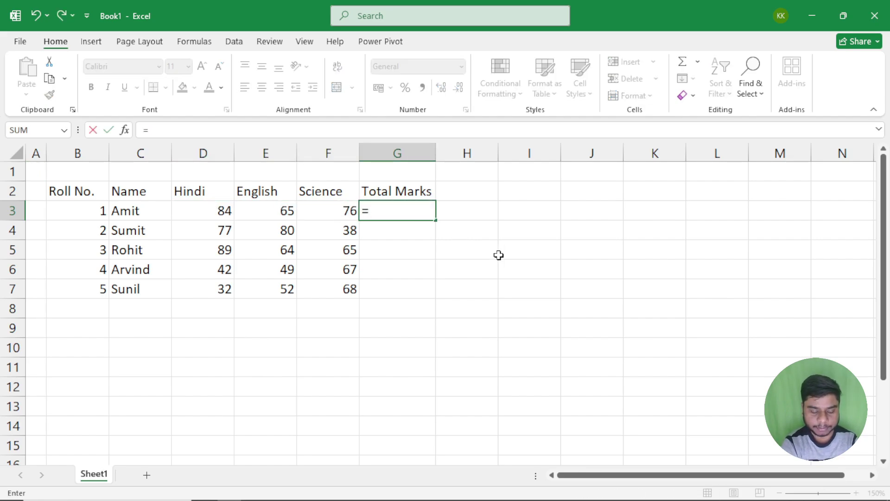
pyautogui.write('sum')
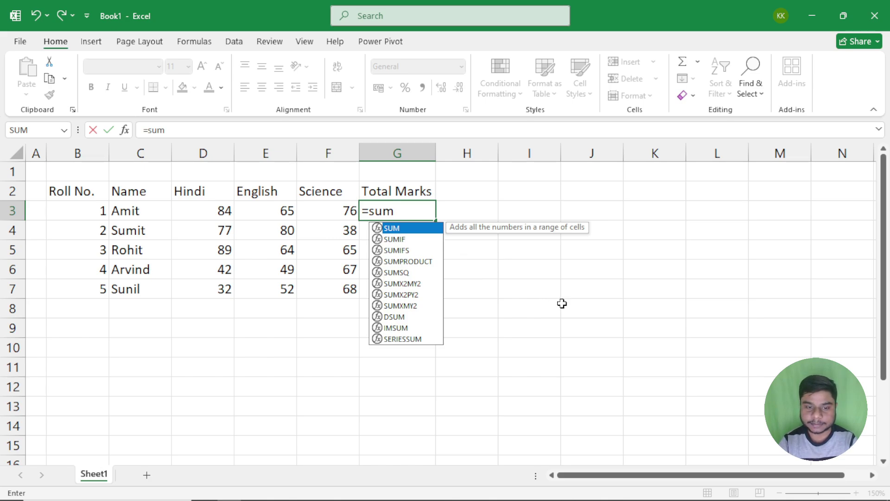
pyautogui.press('Tab')
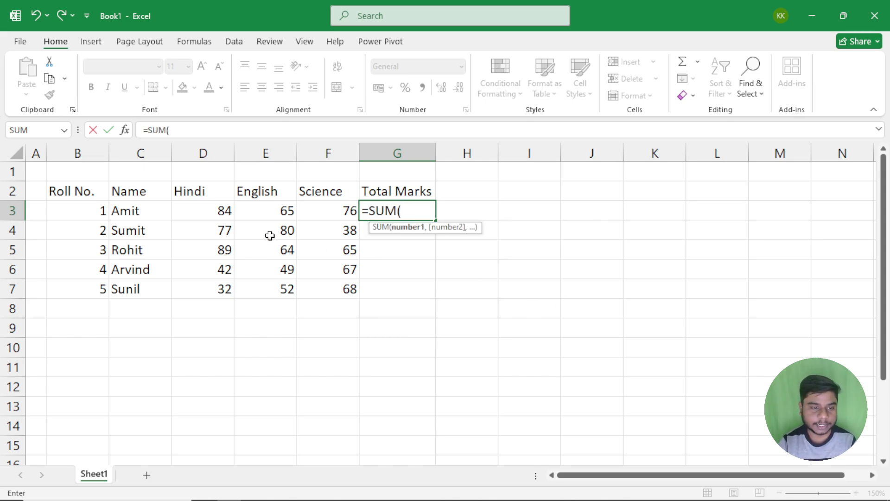
pyautogui.moveTo(206, 208); pyautogui.dragTo(304, 207)
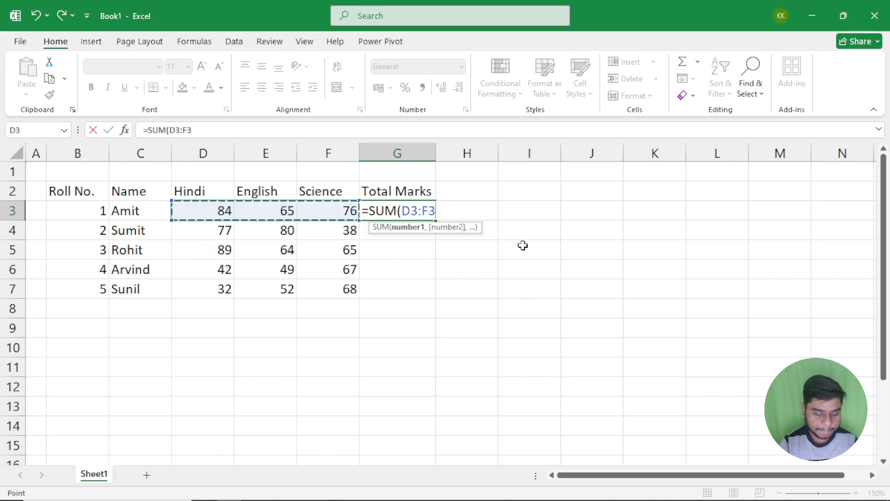
pyautogui.write(')')
pyautogui.press('Return')
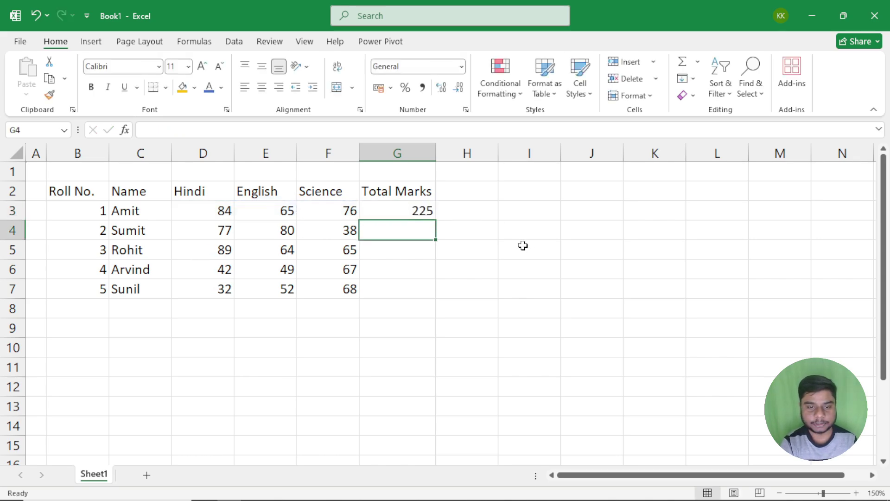
# Fill the total formula in G3 down through G7 for the remaining students.
pyautogui.moveTo(181, 206); pyautogui.dragTo(321, 208)
pyautogui.click(398, 213)
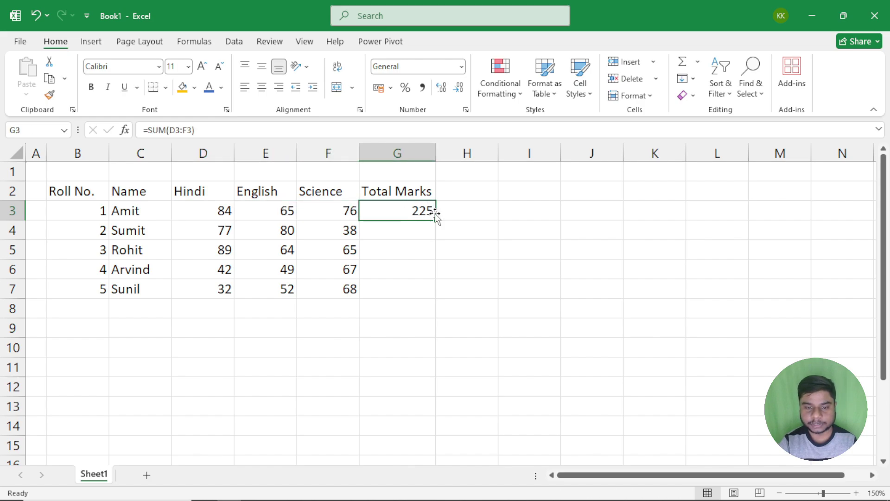
pyautogui.moveTo(436, 222); pyautogui.dragTo(436, 291)
pyautogui.click(472, 295)
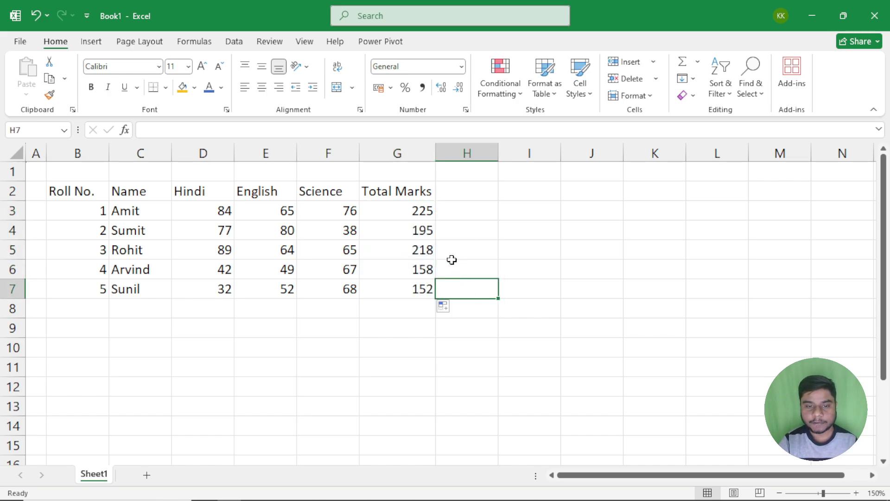
# Center the contents of the whole marks table, B2:G7, horizontally.
pyautogui.click(413, 207)
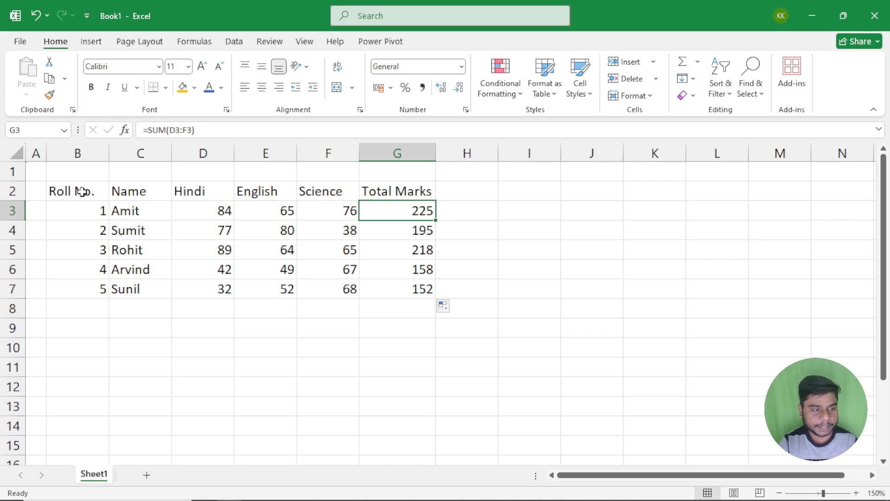
pyautogui.moveTo(82, 193); pyautogui.dragTo(382, 288)
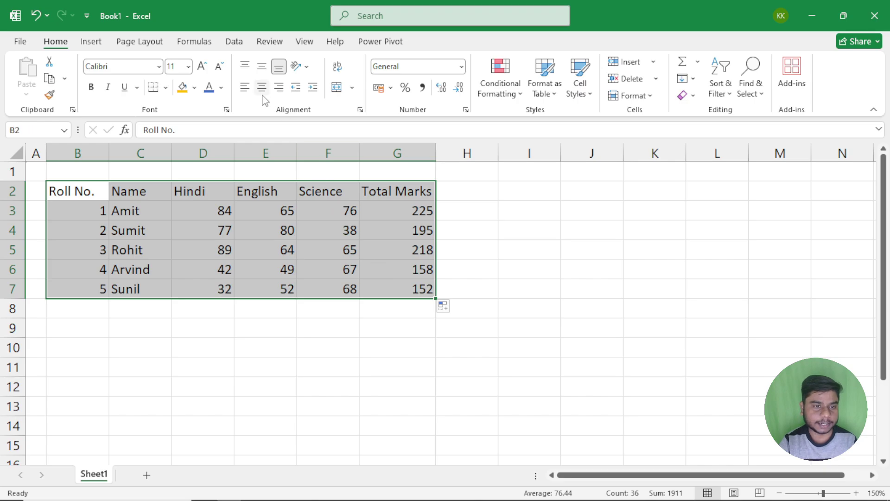
pyautogui.click(261, 88)
# Format the header row B2:G2 with a gold fill and bold white text.
pyautogui.moveTo(68, 191); pyautogui.dragTo(374, 196)
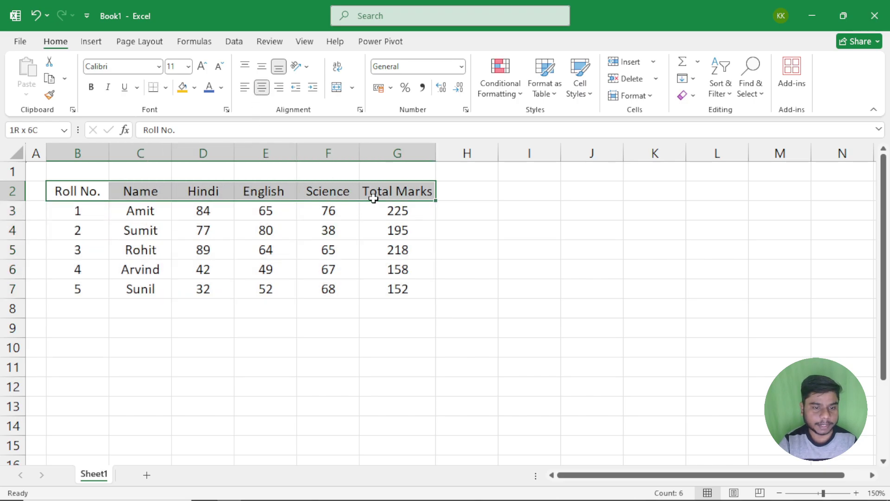
pyautogui.click(183, 88)
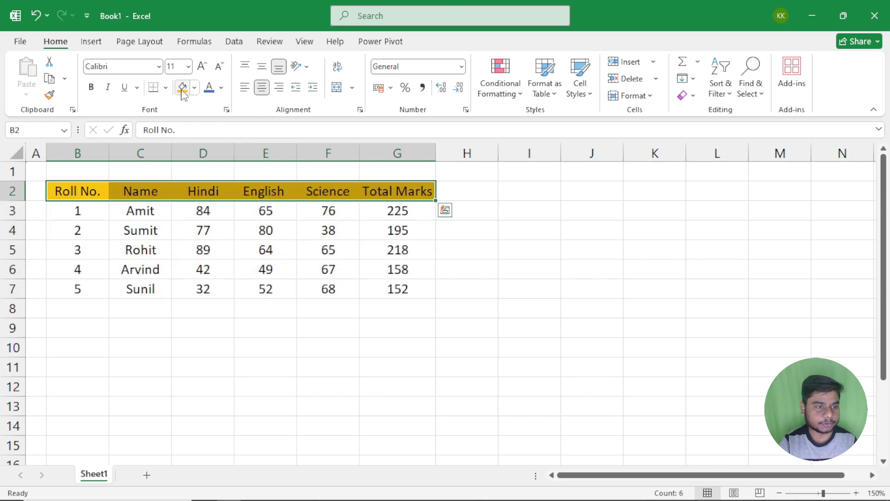
pyautogui.click(222, 88)
pyautogui.click(215, 174)
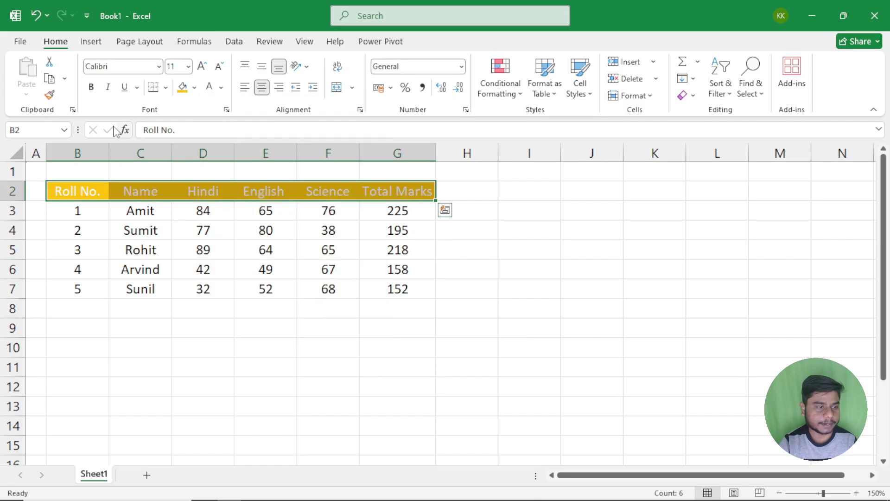
pyautogui.click(91, 87)
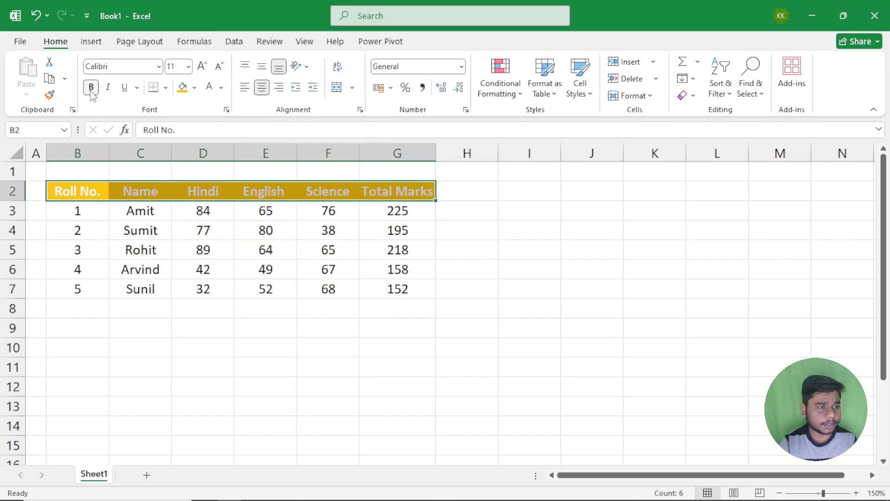
# Apply all borders to the marks table B2:G7.
pyautogui.moveTo(78, 187); pyautogui.dragTo(369, 290)
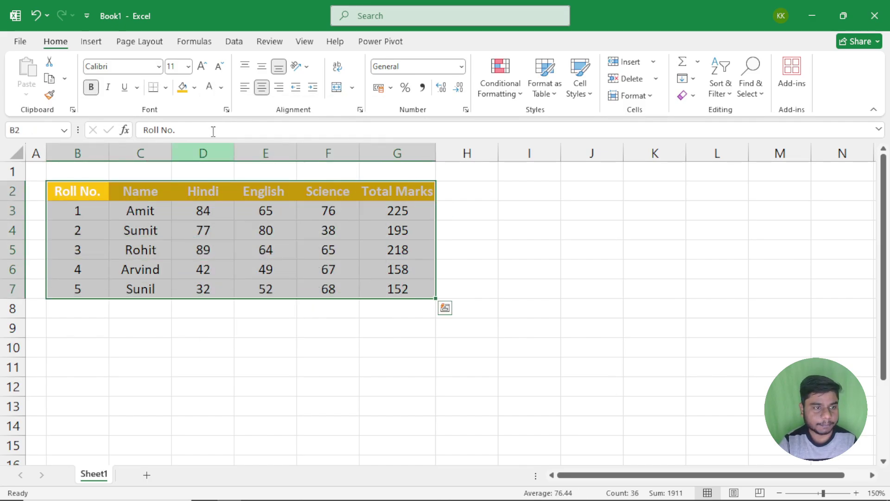
pyautogui.click(166, 89)
pyautogui.click(186, 216)
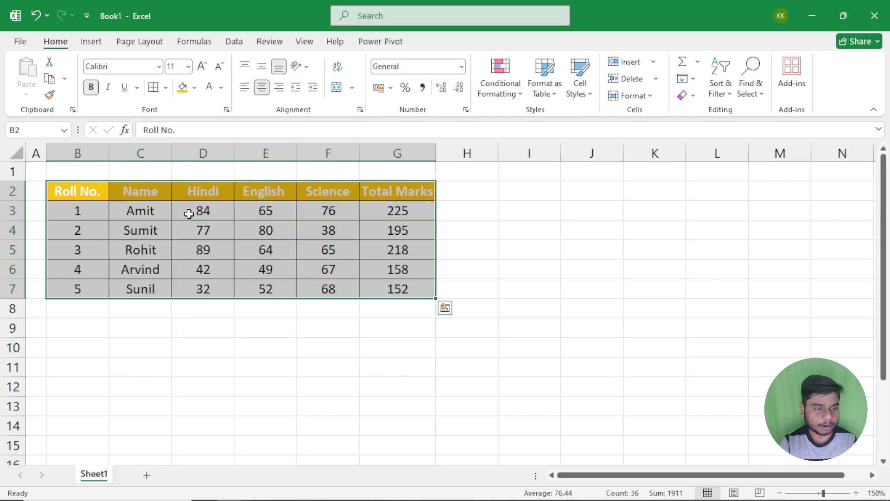
# Apply the Number format with two decimals to the subject marks in D3:F7.
pyautogui.moveTo(200, 209); pyautogui.dragTo(311, 294)
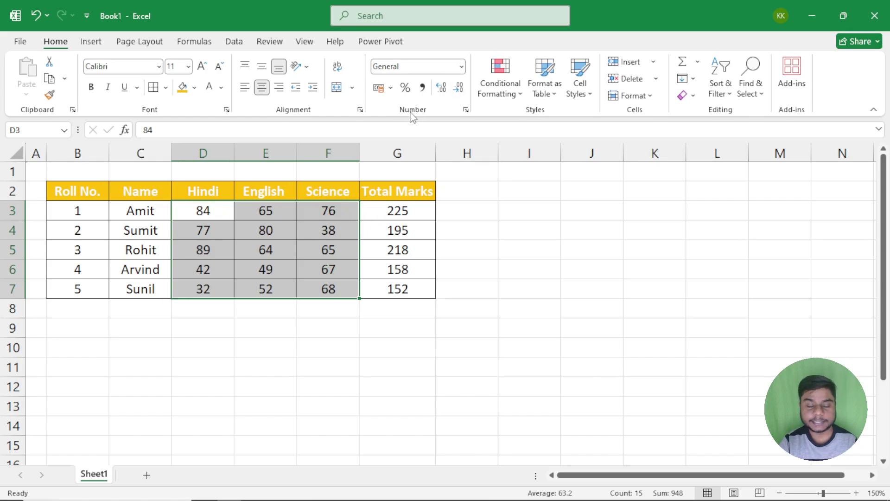
pyautogui.click(461, 67)
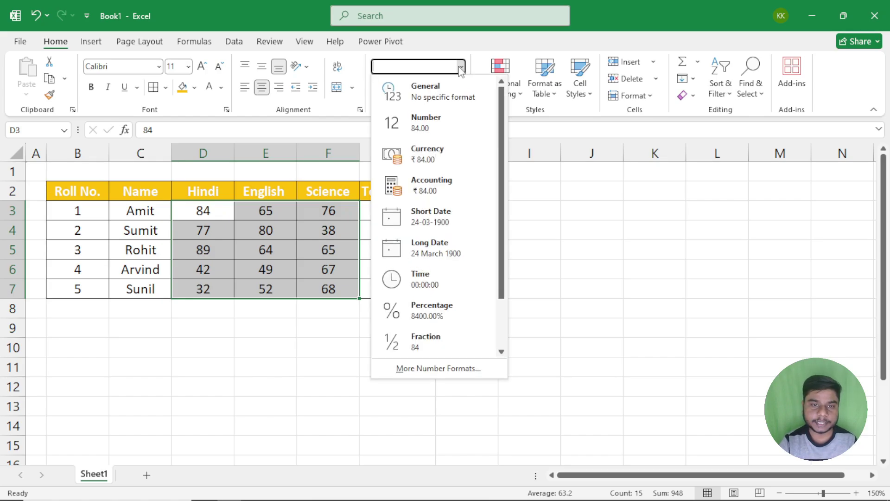
pyautogui.click(427, 123)
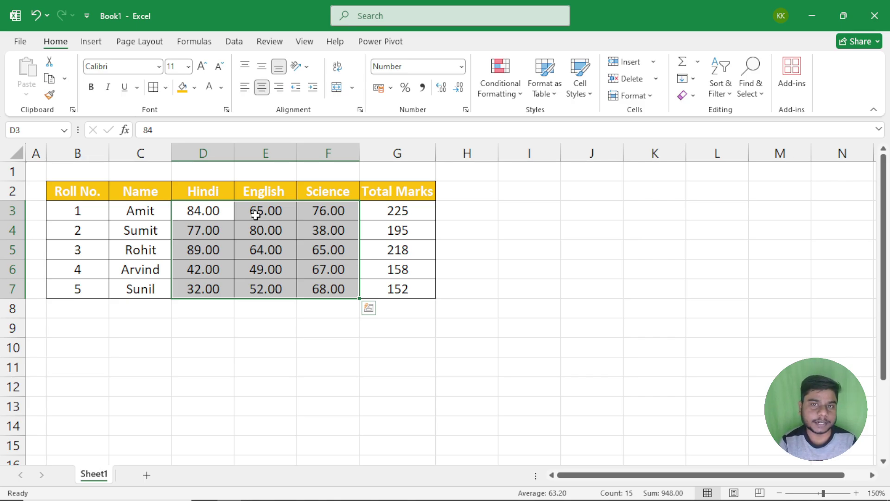
pyautogui.click(255, 214)
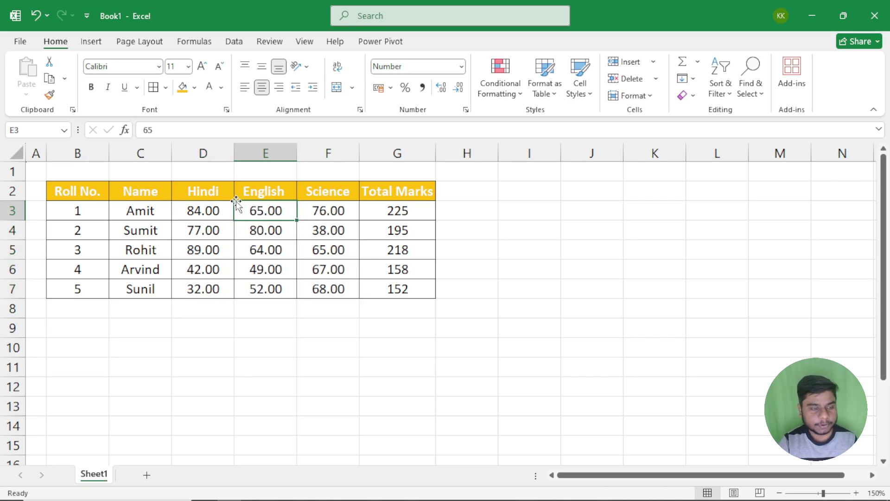
# Copy the marks table B2:G7 and narrow column H, with cell I2 selected as the paste destination.
pyautogui.moveTo(67, 190); pyautogui.dragTo(385, 286)
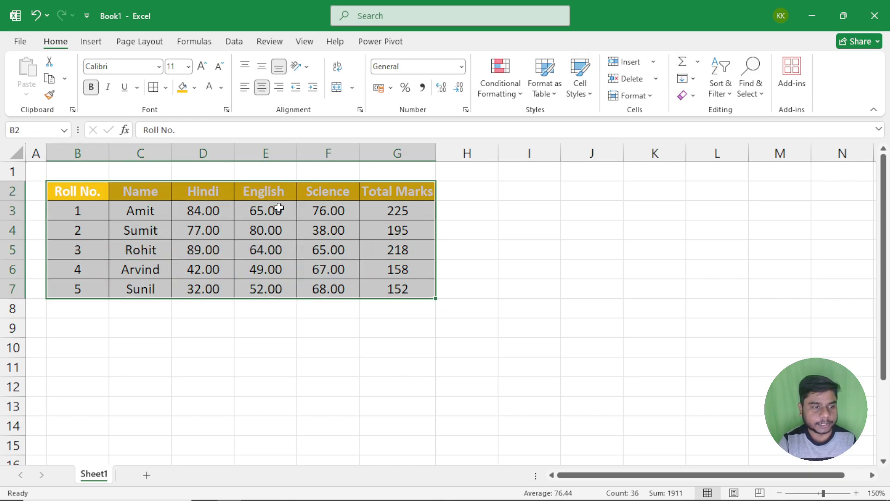
pyautogui.click(51, 79)
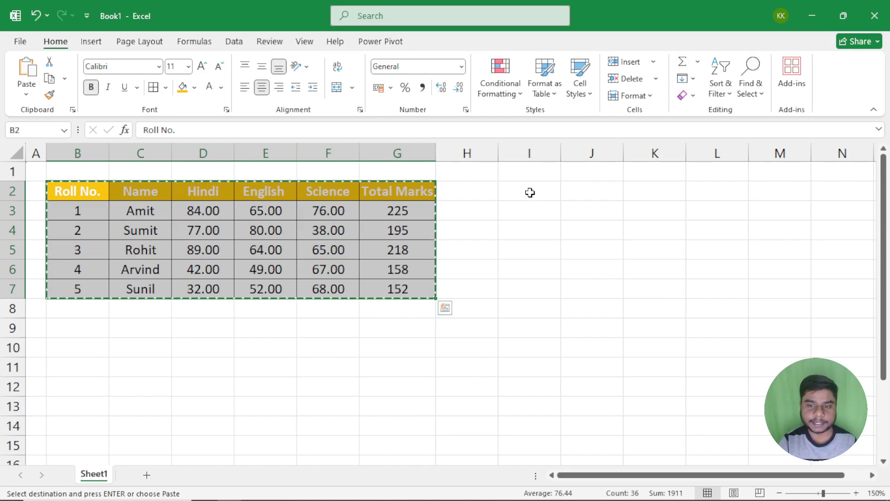
pyautogui.moveTo(499, 151); pyautogui.dragTo(463, 153)
pyautogui.click(495, 184)
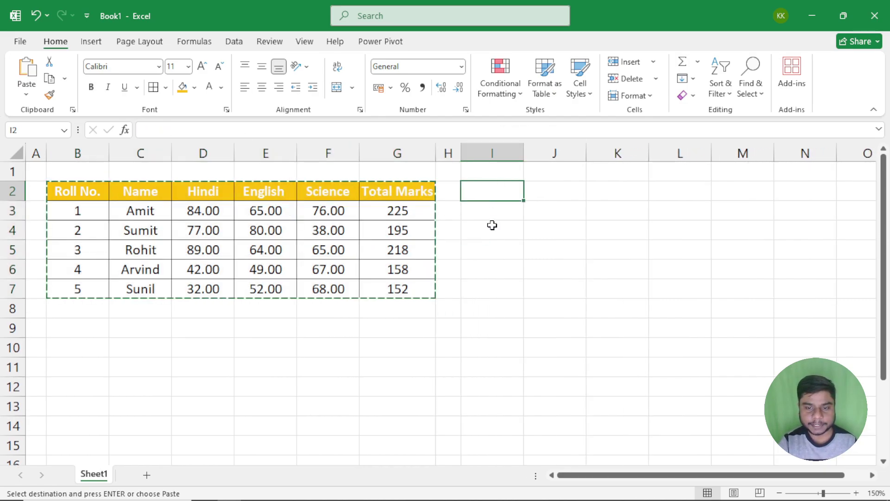
# Preview the Paste Values options for the copied table at cell I2 without pasting anything.
pyautogui.click(26, 97)
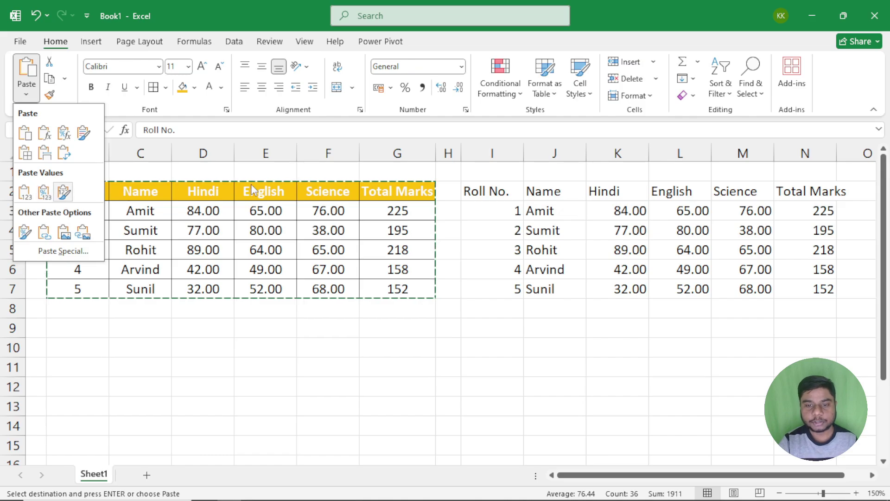
pyautogui.click(478, 193)
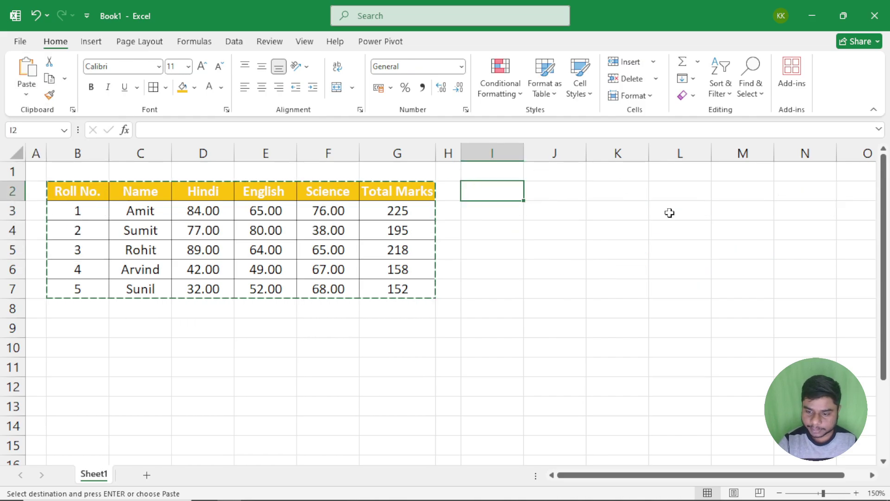
# Paste the copied marks table at I2 with the regular Paste option, and undo the paste.
pyautogui.click(781, 492)
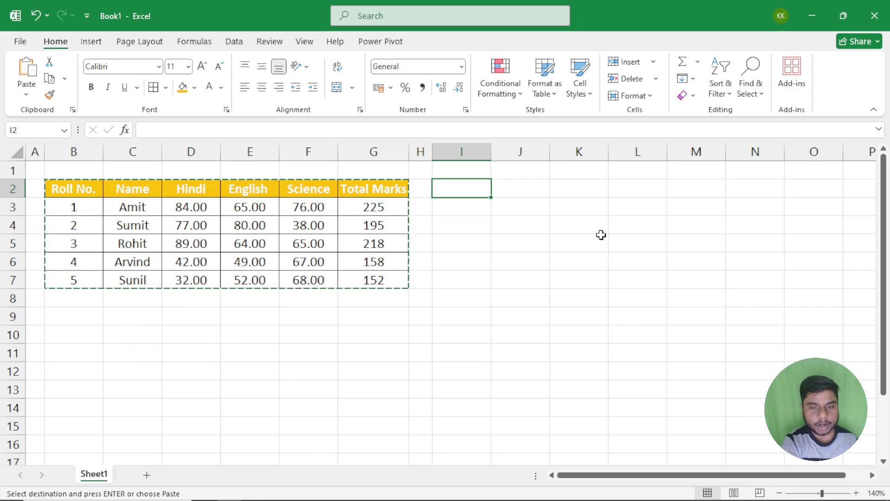
pyautogui.press('alt')
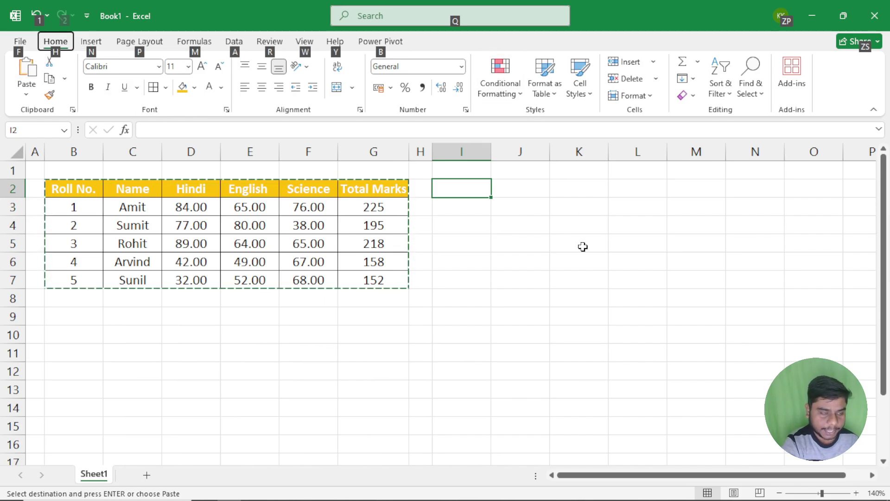
pyautogui.press('h')
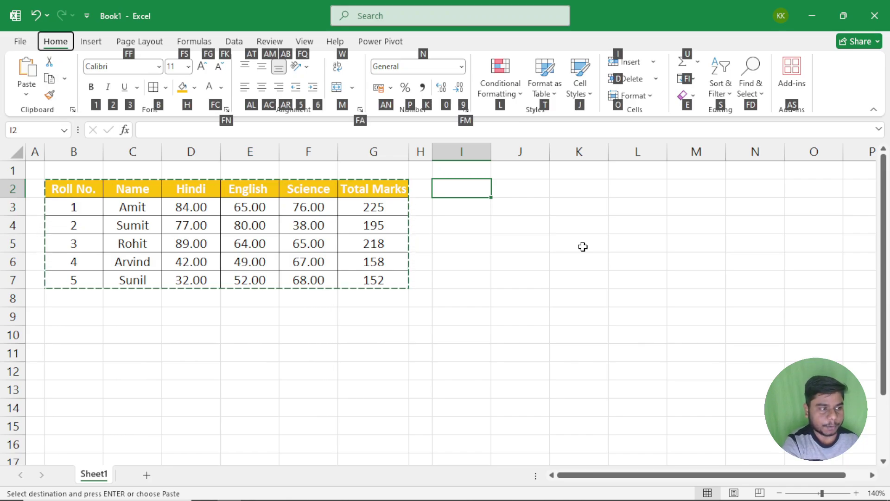
pyautogui.press('v')
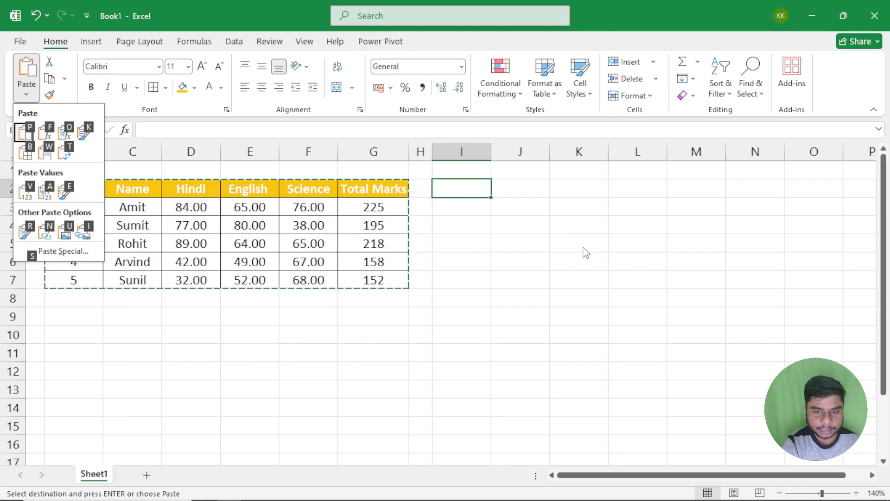
pyautogui.press('p')
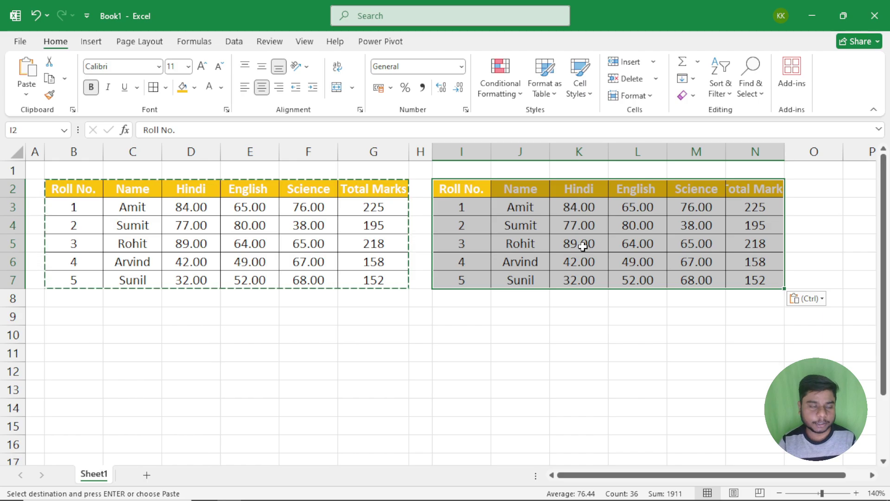
pyautogui.hotkey('ctrl', 'z')
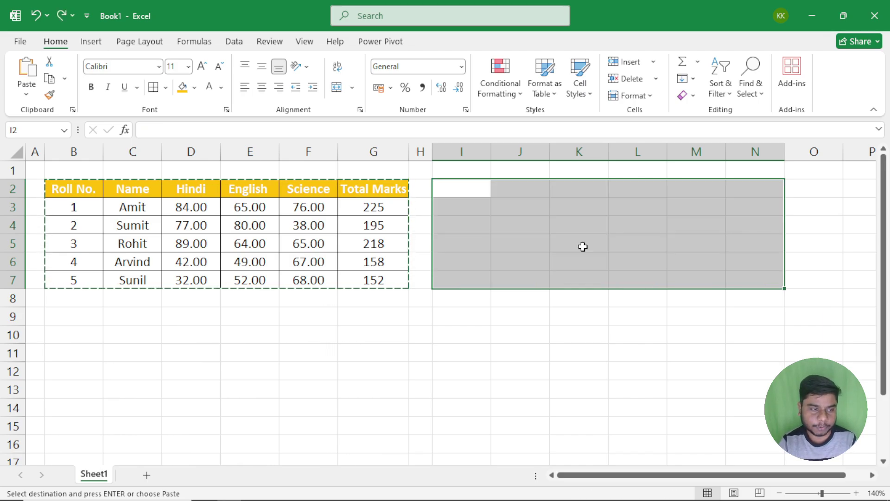
# Paste the copied marks table at I2 again to compare it with the original in B2:G7, and undo the paste.
pyautogui.click(26, 94)
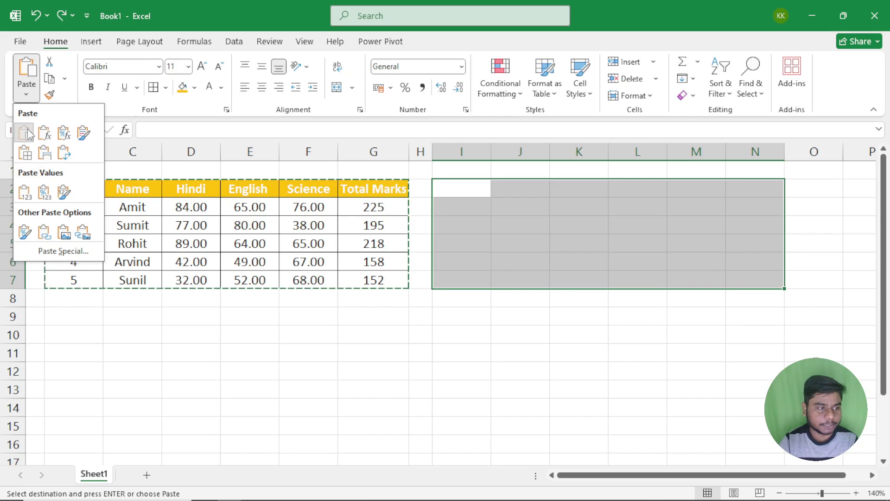
pyautogui.click(26, 132)
pyautogui.click(299, 261)
pyautogui.write('`')
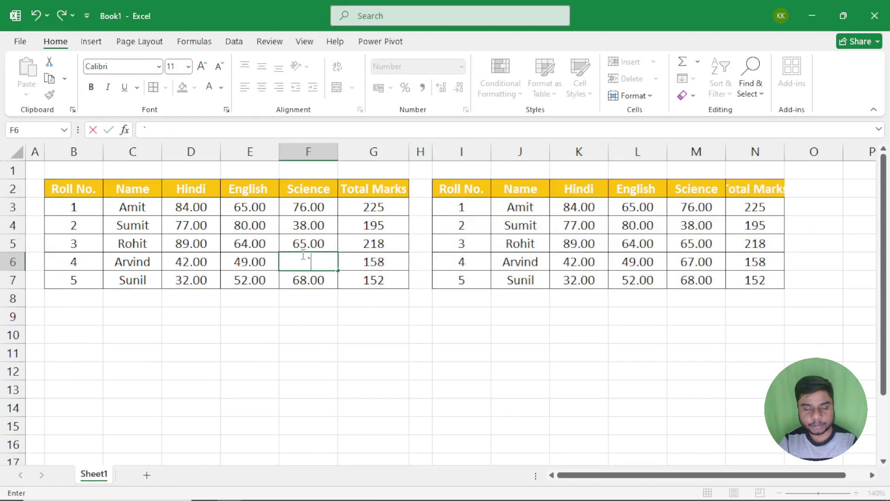
pyautogui.hotkey('ctrl', 'z')
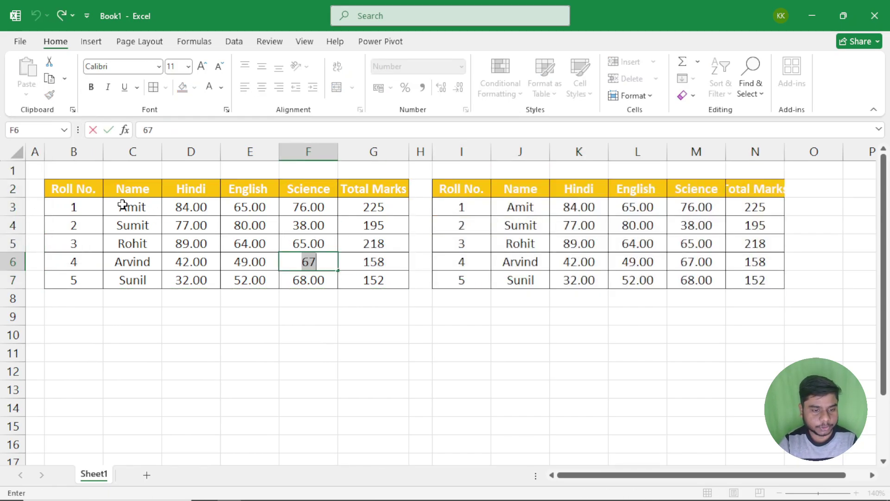
pyautogui.moveTo(91, 190); pyautogui.dragTo(260, 245)
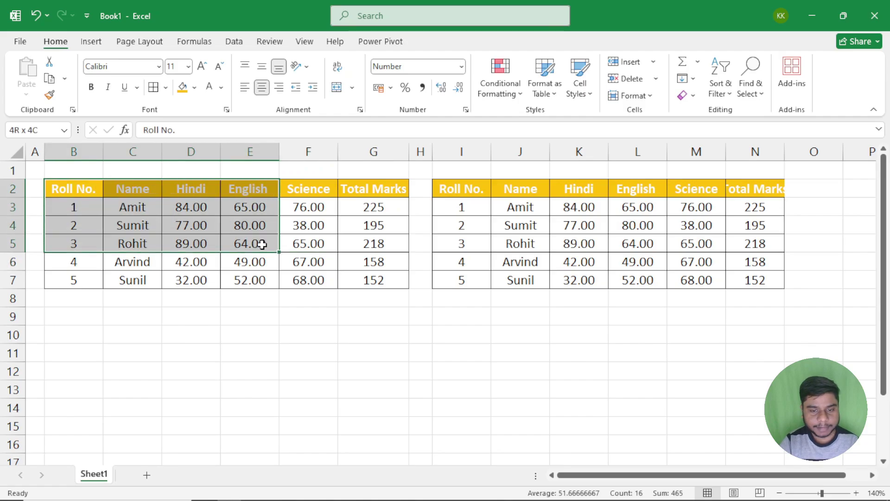
pyautogui.moveTo(459, 190); pyautogui.dragTo(745, 279)
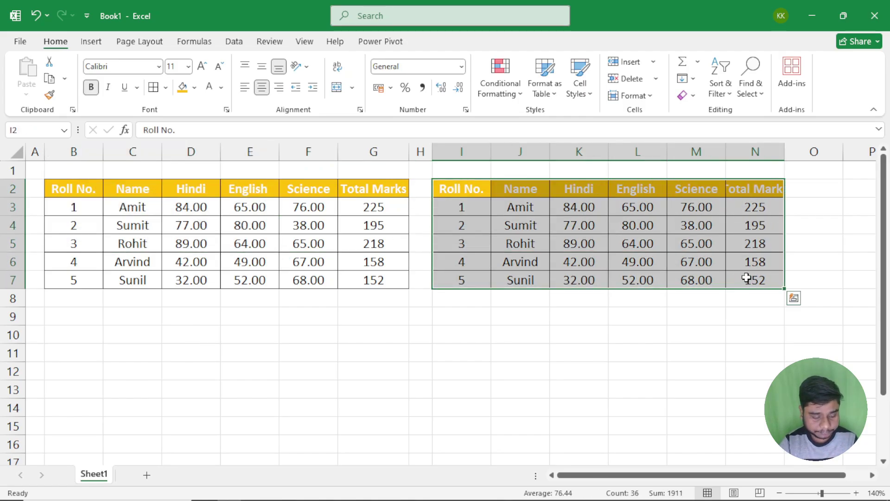
pyautogui.hotkey('ctrl', 'z')
# Paste the full table at I2 to compare the Total Marks formulas in G4 and N4, and undo the paste.
pyautogui.click(28, 95)
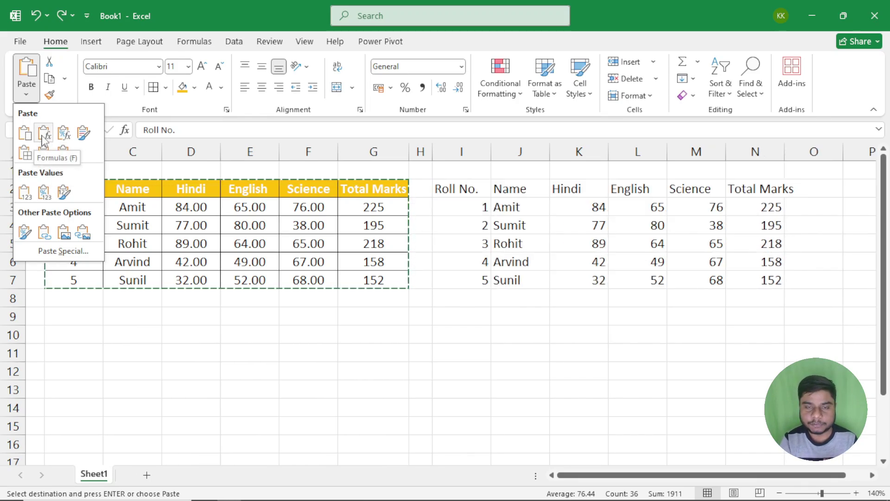
pyautogui.click(28, 135)
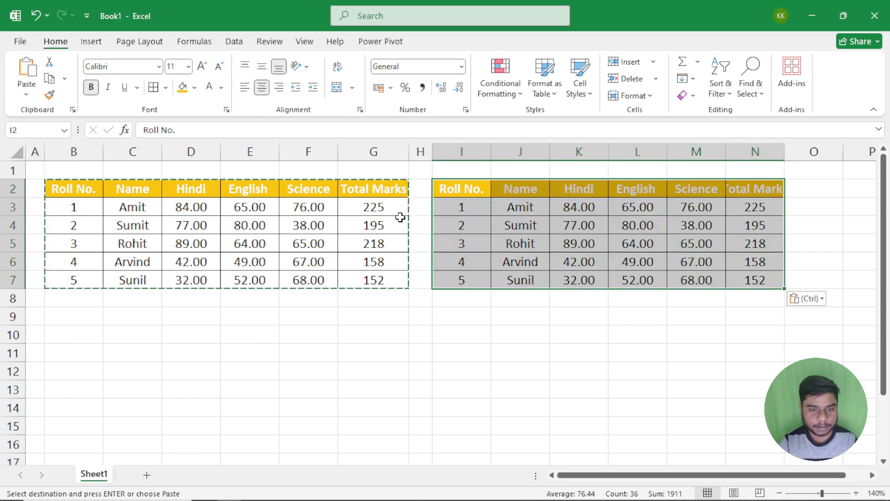
pyautogui.click(380, 226)
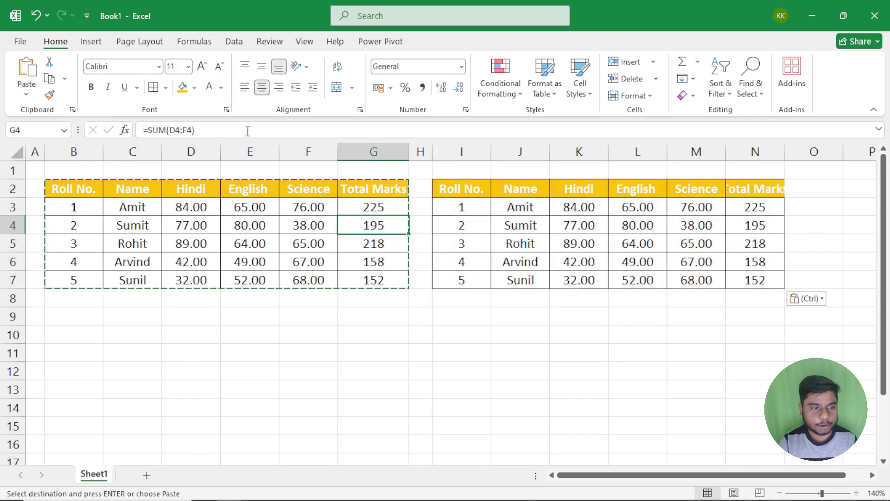
pyautogui.click(753, 226)
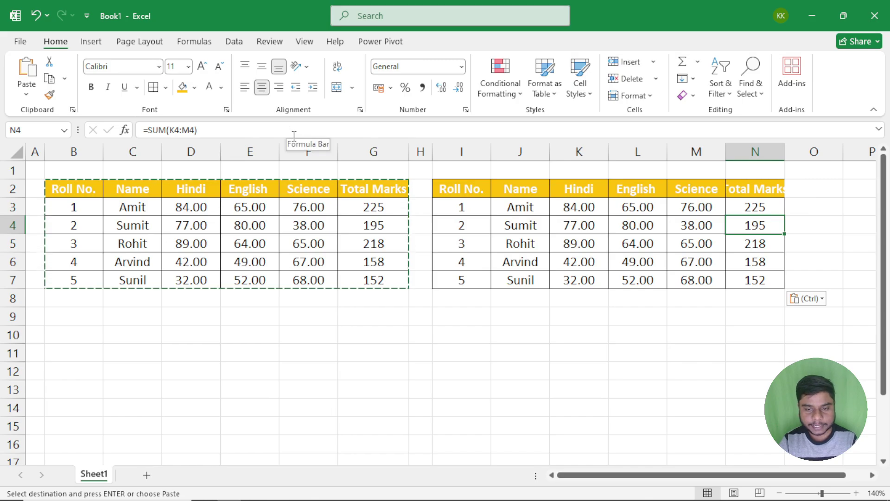
pyautogui.hotkey('ctrl', 'z')
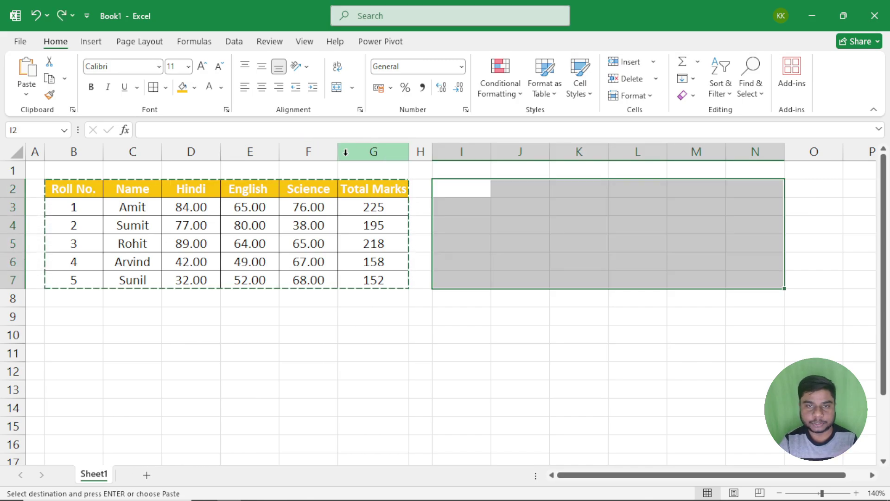
# Paste the copied table at I2 with the Formulas option and examine the formatting of its headers and the marks in K3:M7.
pyautogui.click(24, 88)
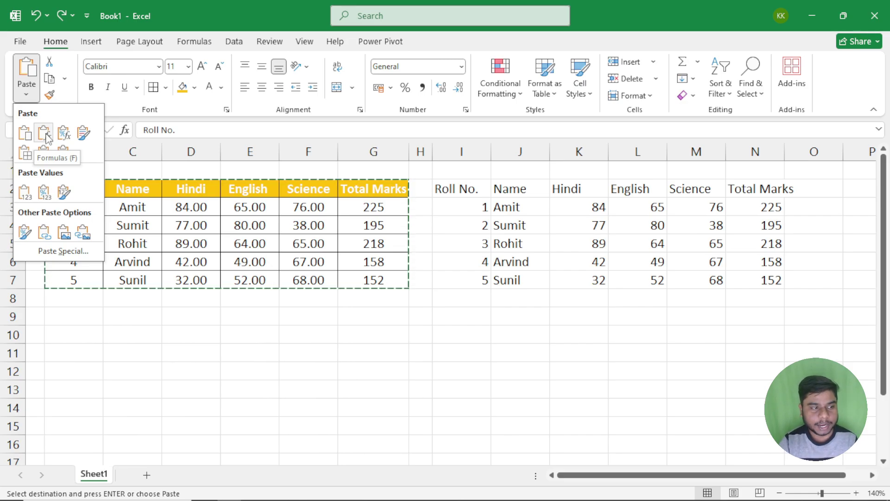
pyautogui.click(46, 138)
pyautogui.click(464, 192)
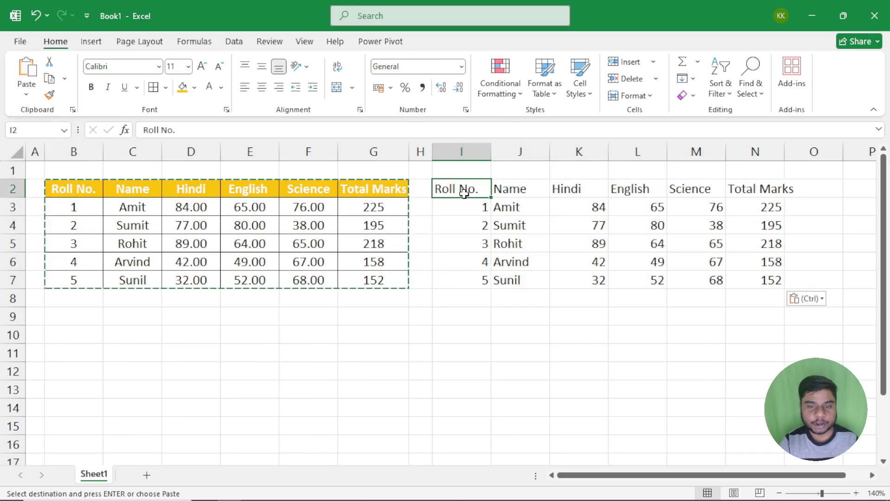
pyautogui.moveTo(464, 192); pyautogui.dragTo(696, 207)
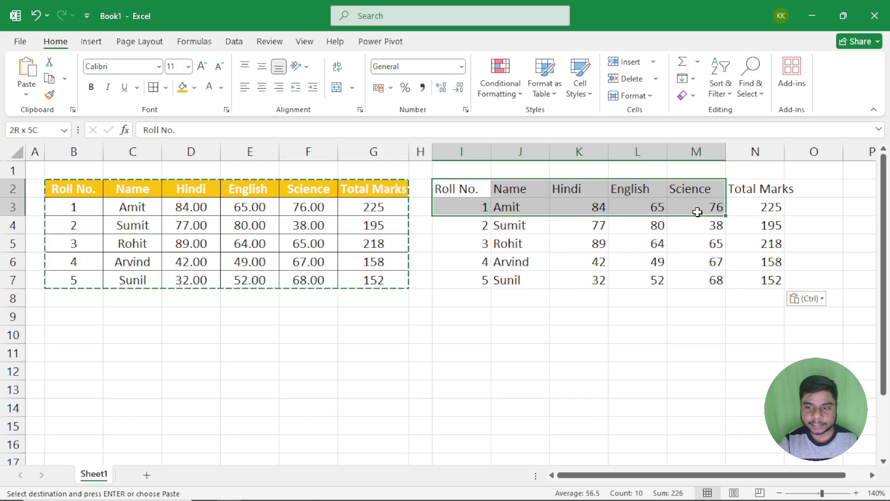
pyautogui.click(610, 246)
pyautogui.moveTo(577, 209)
pyautogui.mouseDown()
pyautogui.moveTo(686, 246)
pyautogui.moveTo(699, 278)
pyautogui.mouseUp()
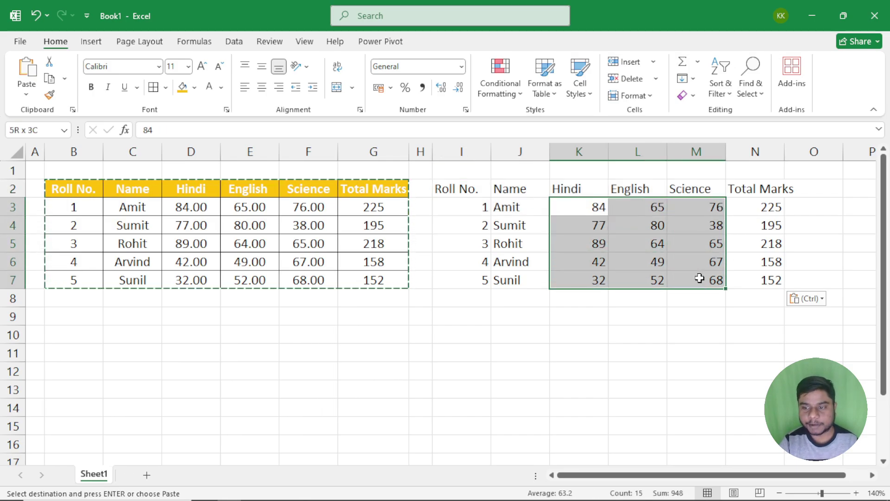
pyautogui.click(618, 256)
# Compare the total formulas in G5 and N3, and undo the Formulas paste.
pyautogui.click(392, 239)
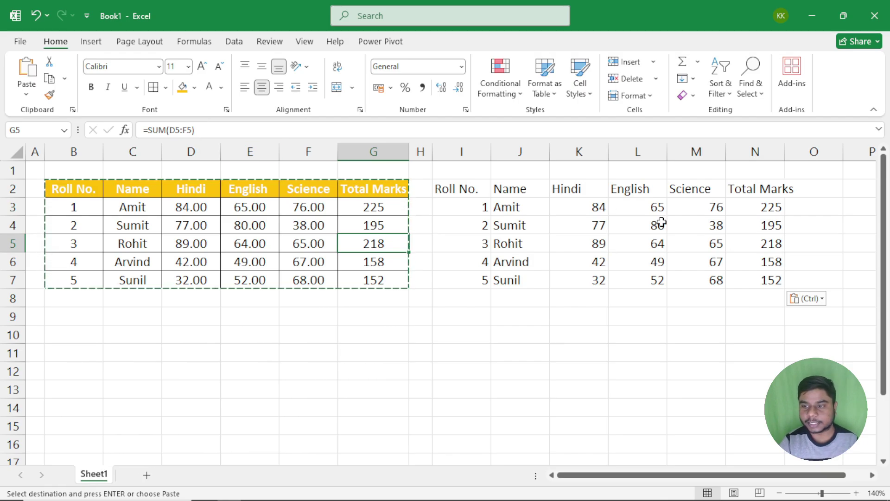
pyautogui.click(765, 204)
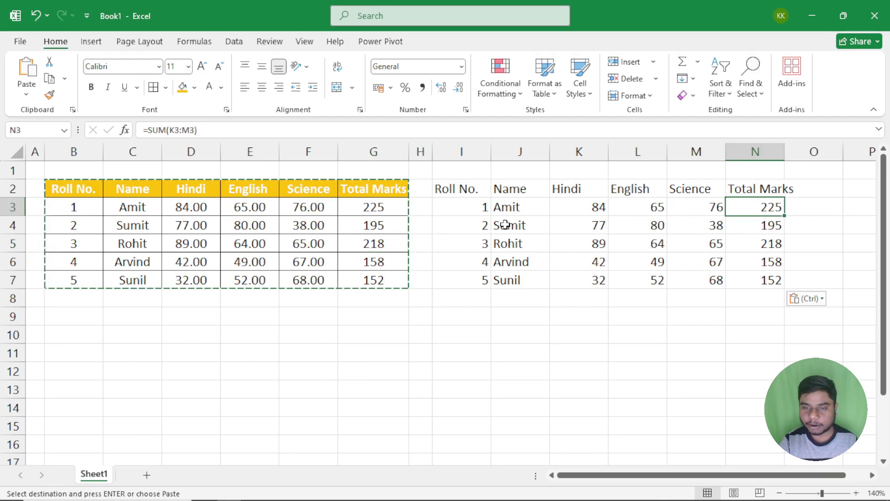
pyautogui.click(301, 131)
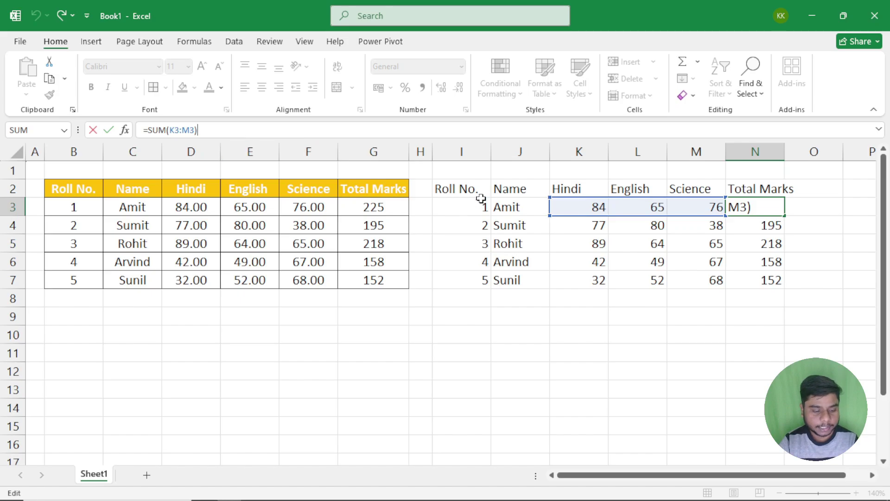
pyautogui.press('Escape')
pyautogui.hotkey('ctrl', 'z')
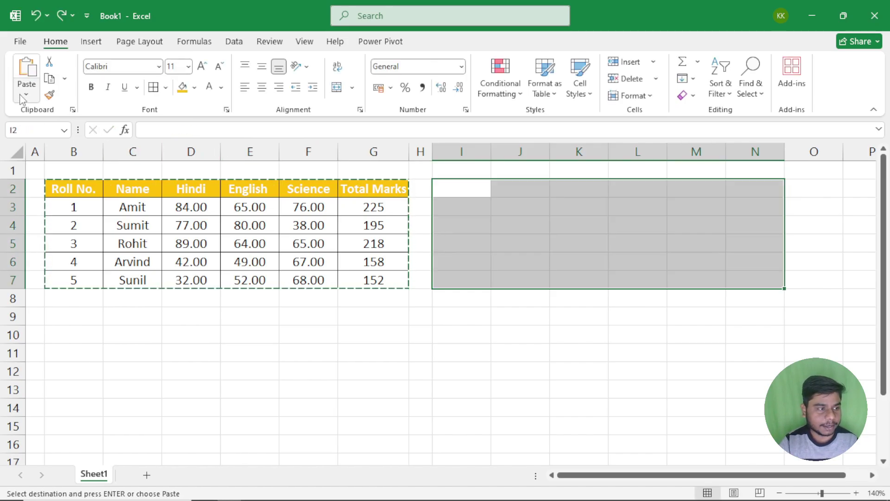
# Preview the Formulas paste option at I2 without pasting, and examine the original marks in D3:F7.
pyautogui.click(27, 90)
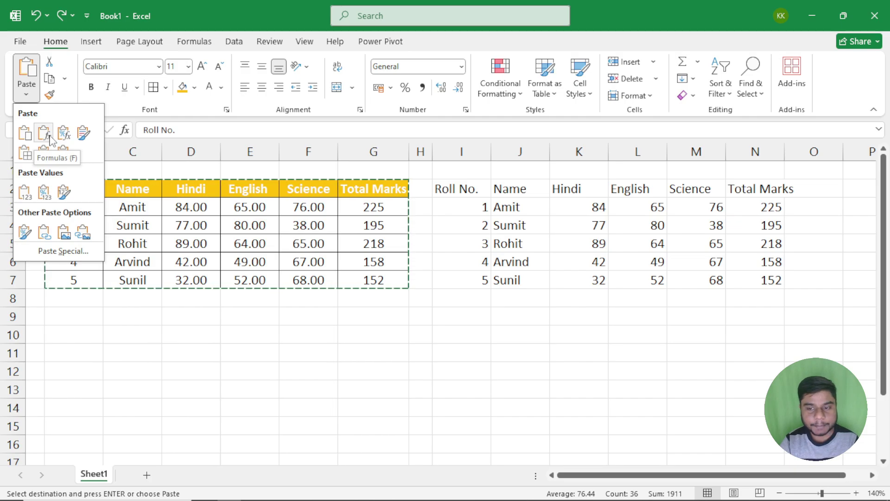
pyautogui.click(193, 209)
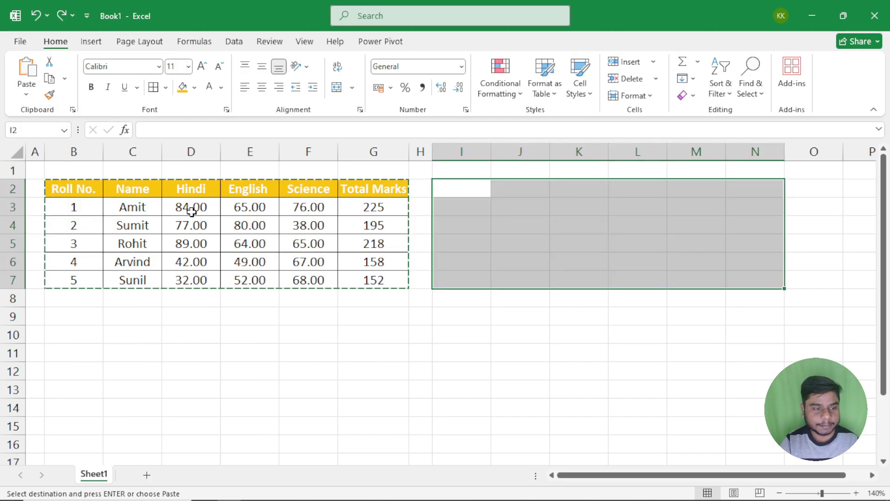
pyautogui.moveTo(192, 208); pyautogui.dragTo(292, 277)
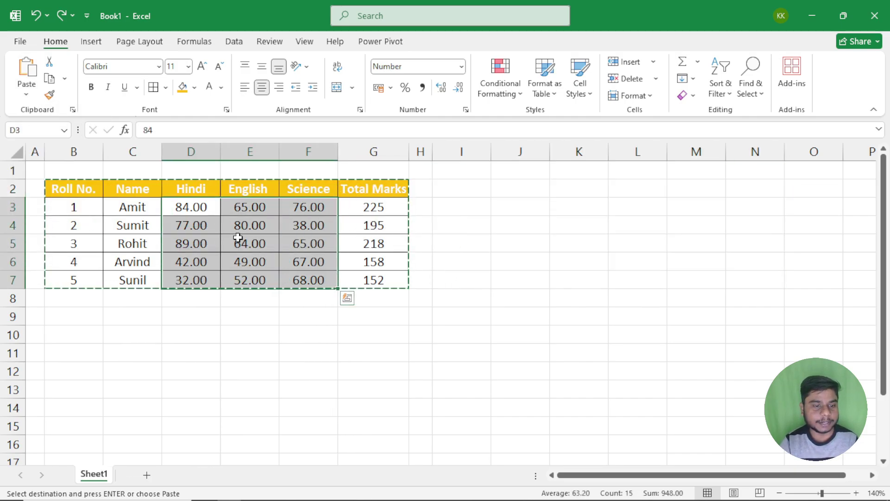
# Paste the table at I2 as Formulas & Number Formatting to examine marks K3:M7 and the total in N3, and undo the paste.
pyautogui.click(467, 188)
pyautogui.click(27, 89)
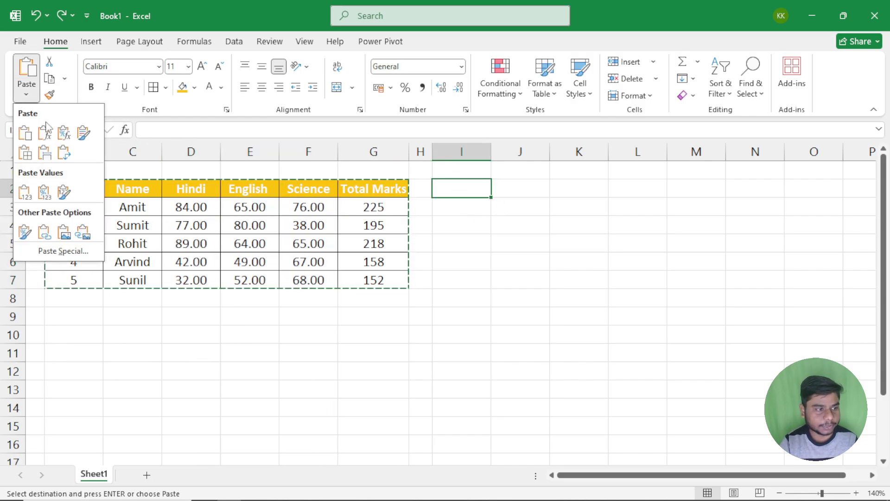
pyautogui.click(64, 139)
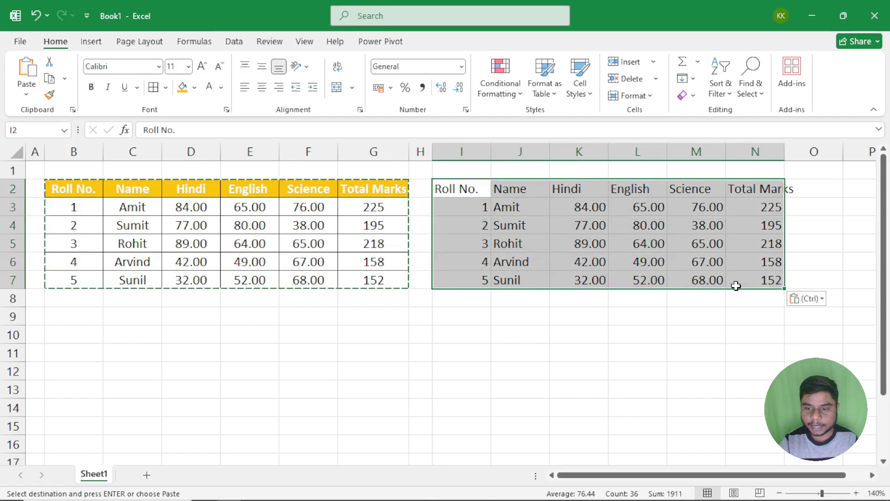
pyautogui.click(623, 225)
pyautogui.moveTo(592, 210); pyautogui.dragTo(699, 279)
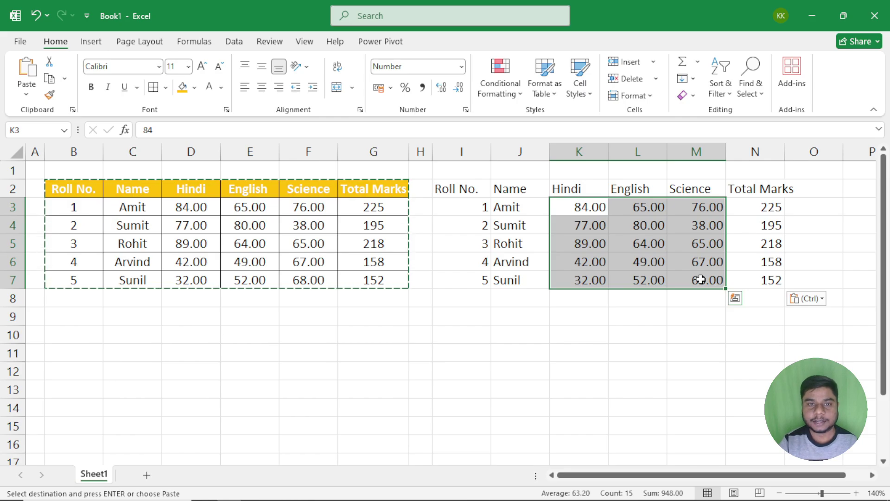
pyautogui.click(756, 211)
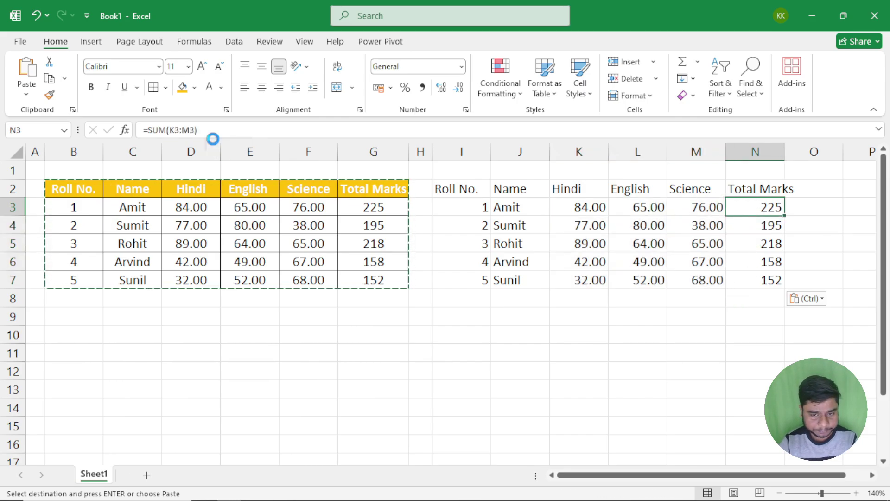
pyautogui.hotkey('ctrl', 'z')
# Paste the copied table at I2 with Keep Source Formatting and examine the pasted marks in K3:M7.
pyautogui.click(27, 91)
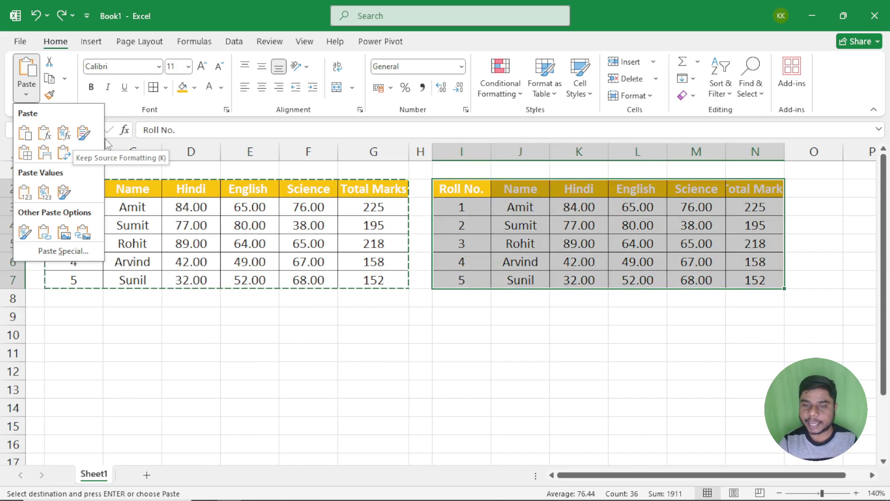
pyautogui.click(85, 135)
pyautogui.click(448, 198)
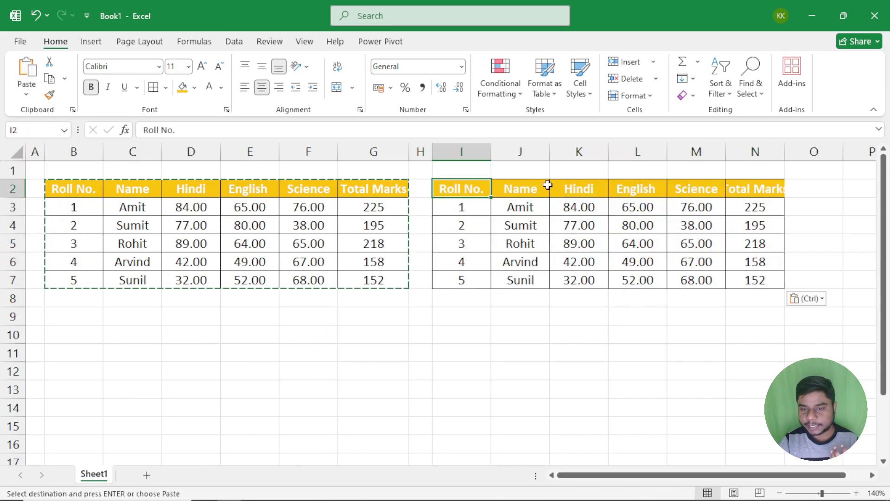
pyautogui.click(575, 205)
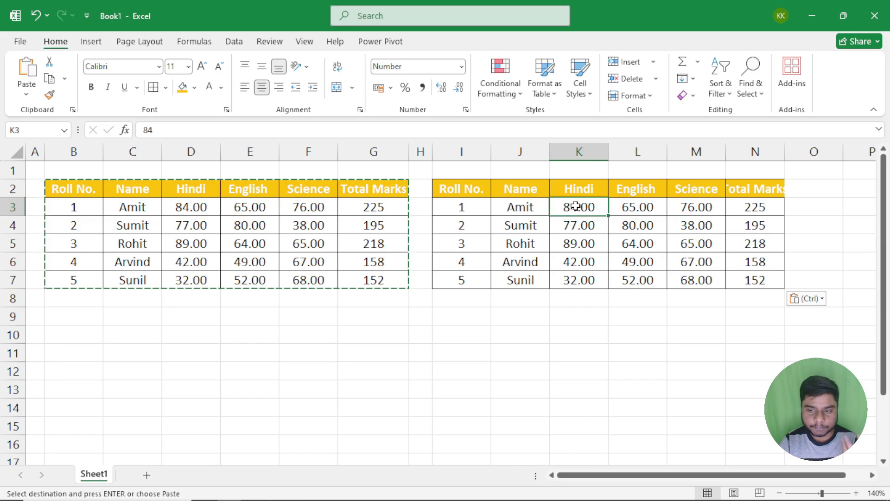
pyautogui.moveTo(575, 206); pyautogui.dragTo(697, 271)
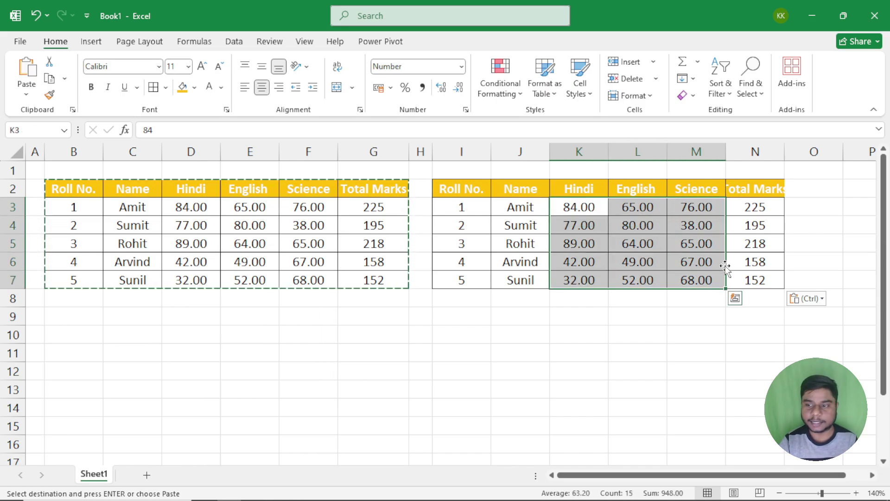
# Inspect the total formula in N3, and undo the Keep Source Formatting paste.
pyautogui.click(734, 204)
pyautogui.click(313, 132)
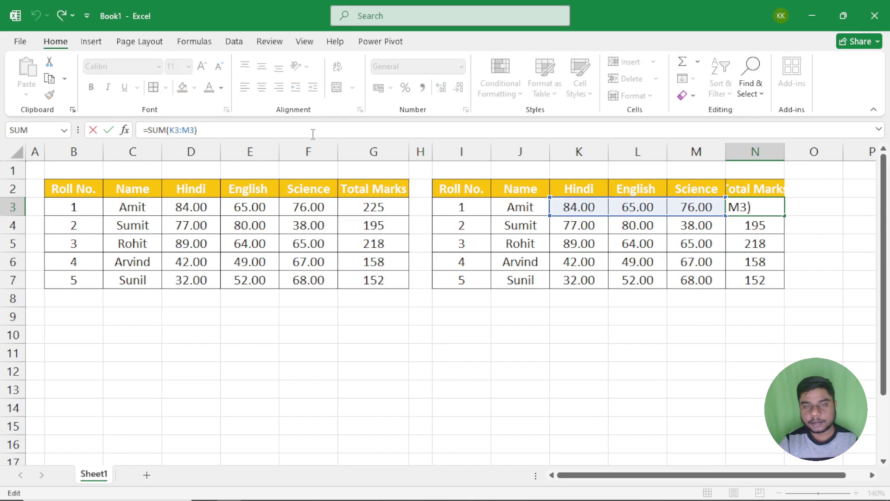
pyautogui.press('Escape')
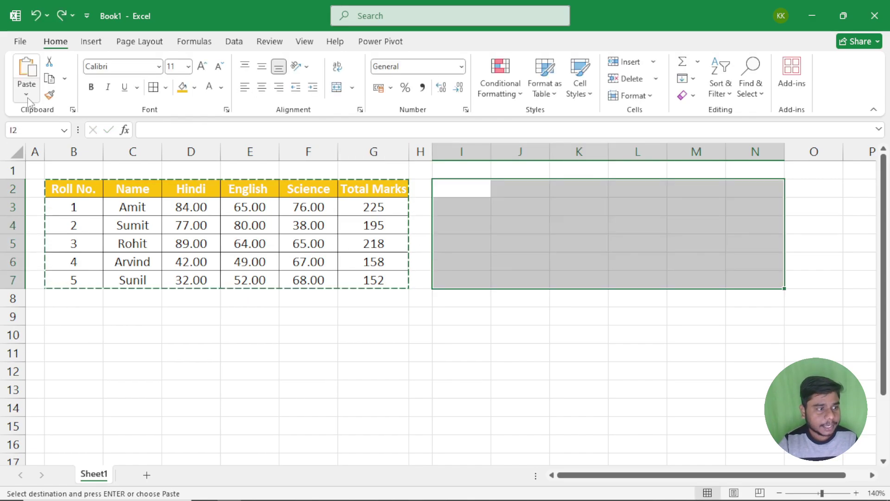
# Paste the copied table at I2 with No Borders and clear the selection to compare it with the original.
pyautogui.click(28, 98)
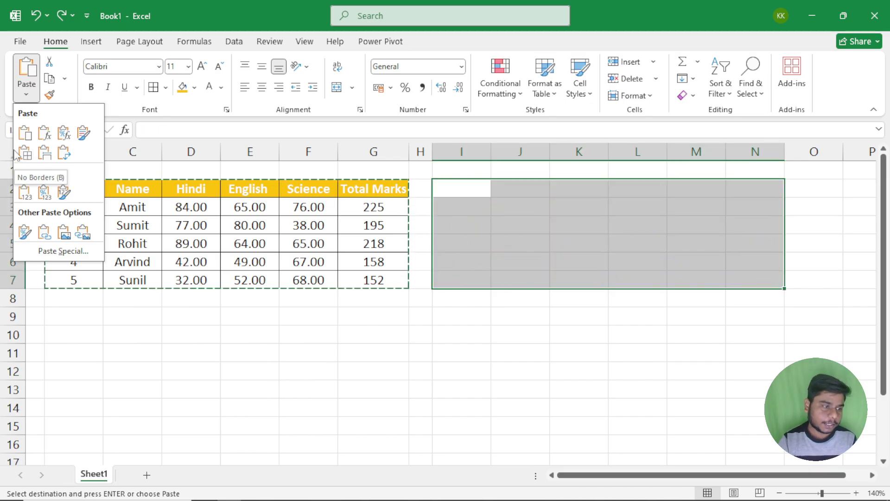
pyautogui.click(25, 153)
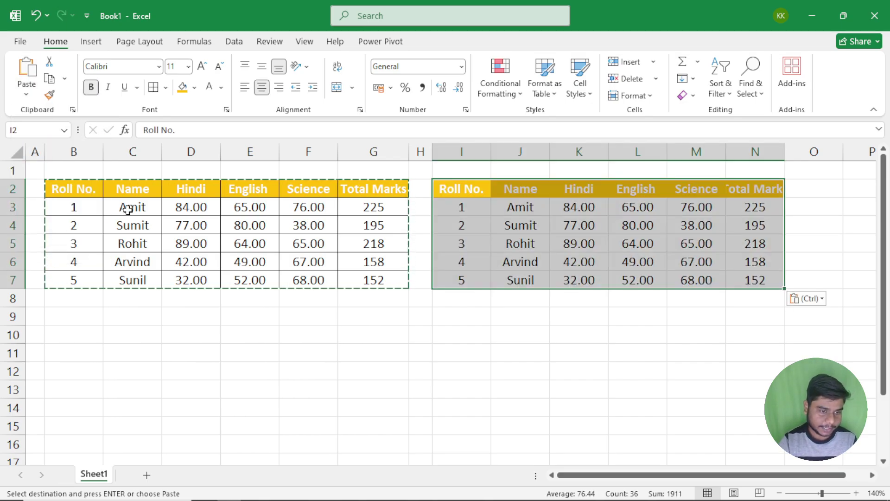
pyautogui.click(253, 264)
pyautogui.click(234, 224)
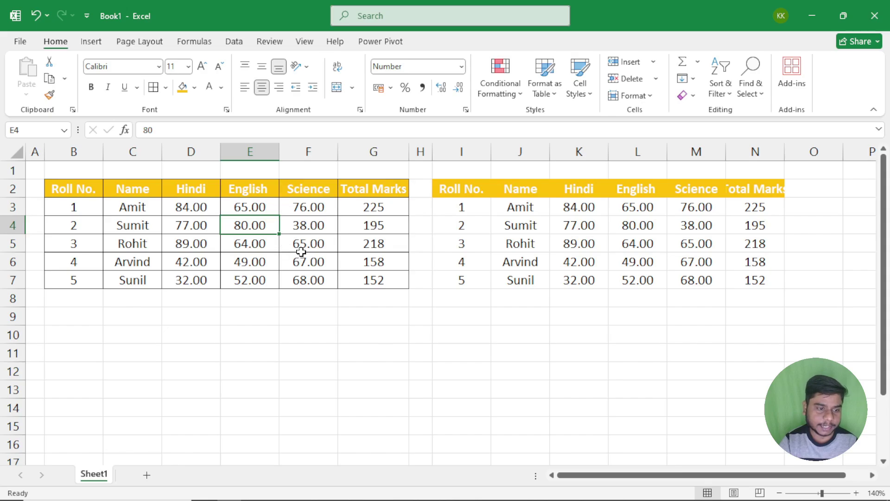
# Examine the pasted headers, names, marks and the total formula in N3, and undo the No Borders paste.
pyautogui.click(454, 194)
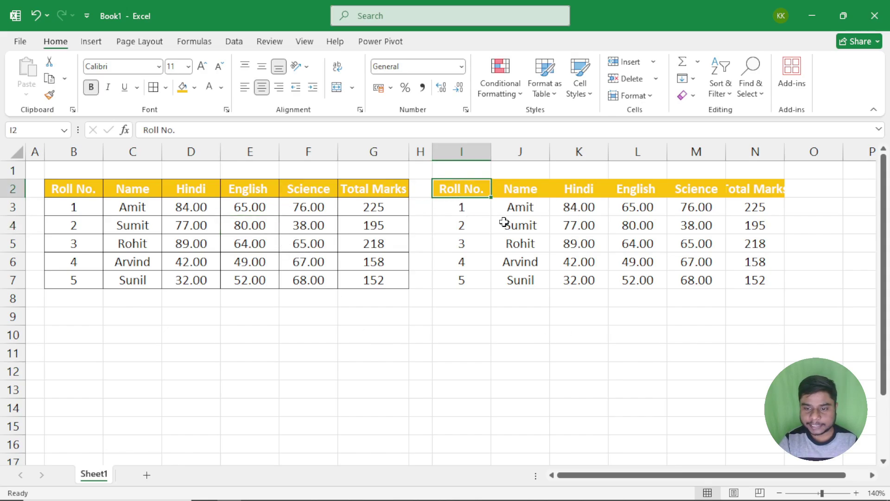
pyautogui.click(509, 225)
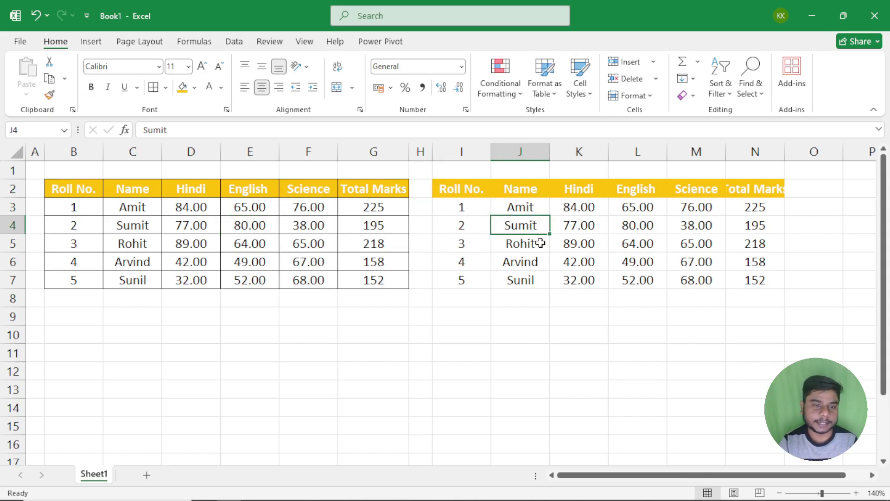
pyautogui.moveTo(553, 196); pyautogui.dragTo(600, 252)
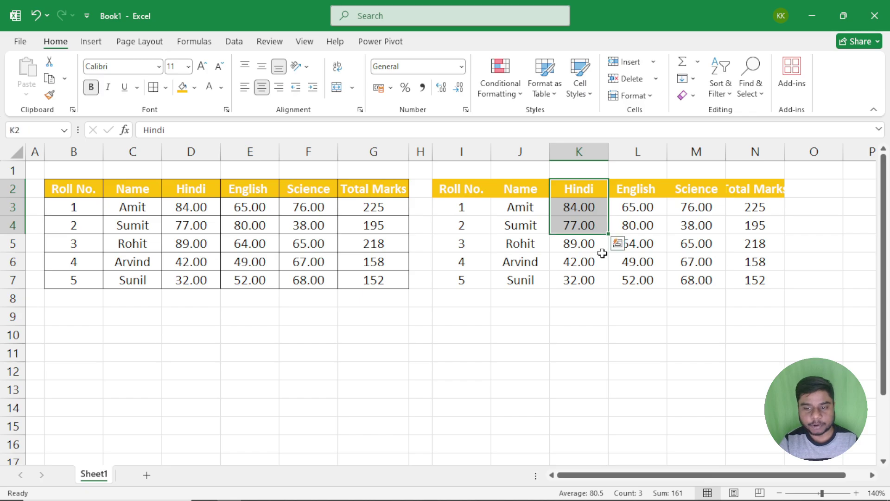
pyautogui.moveTo(578, 207); pyautogui.dragTo(698, 276)
pyautogui.click(747, 212)
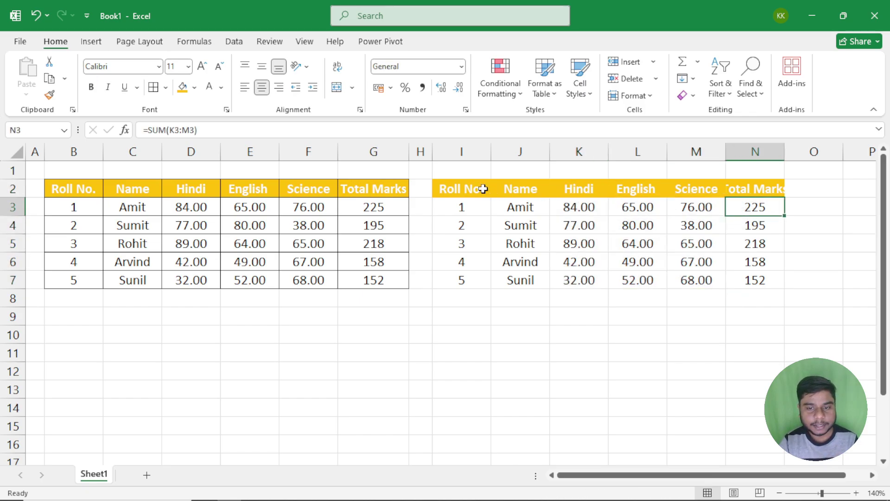
pyautogui.moveTo(483, 189); pyautogui.dragTo(719, 280)
pyautogui.click(681, 263)
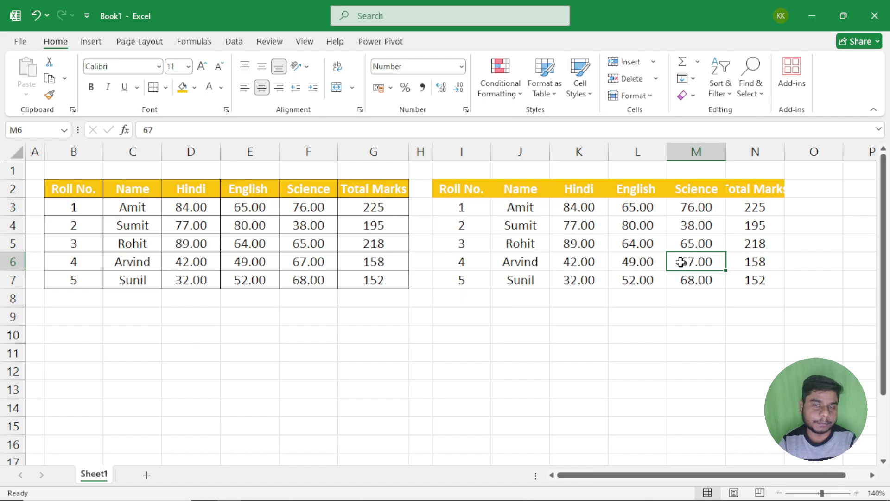
pyautogui.hotkey('ctrl', 'z')
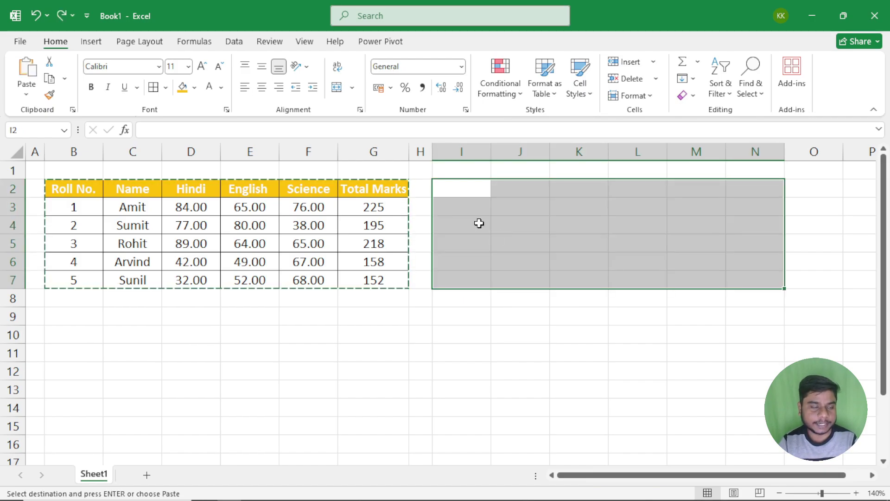
# Preview the Keep Source Column Widths paste option at I2 without pasting, and cancel the copy selection.
pyautogui.click(26, 95)
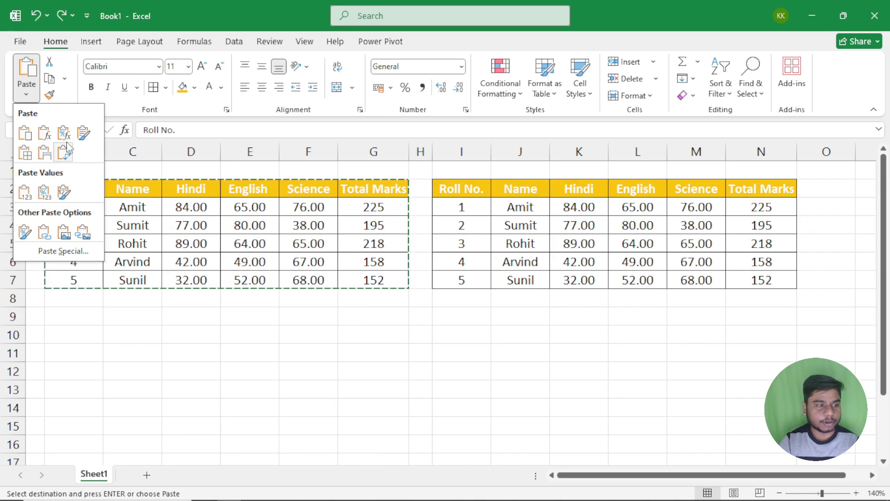
pyautogui.click(180, 214)
pyautogui.press('Escape')
pyautogui.click(172, 217)
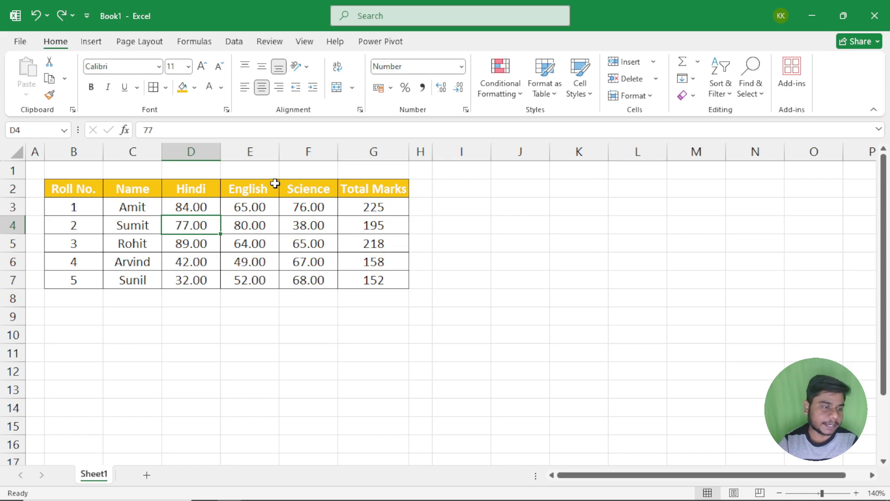
# Give the table's columns uneven widths: autofit and narrow B, widen C and E, and narrow D and F.
pyautogui.doubleClick(104, 157)
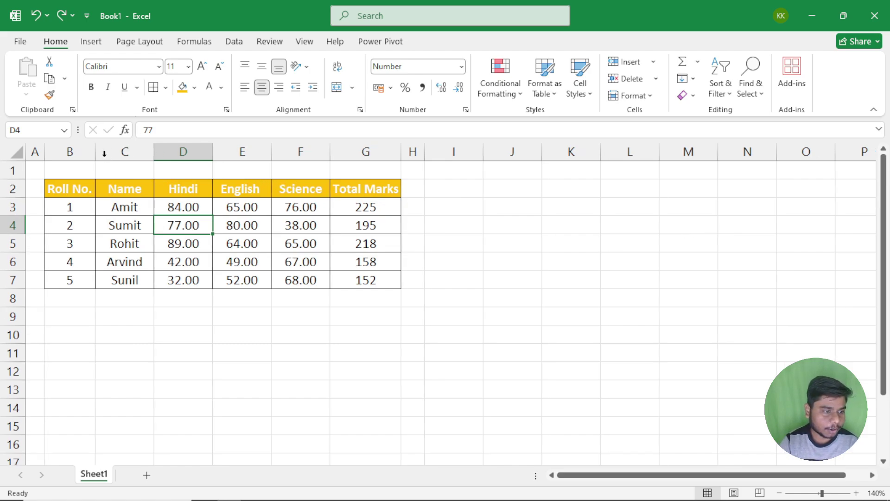
pyautogui.moveTo(95, 151); pyautogui.dragTo(79, 160)
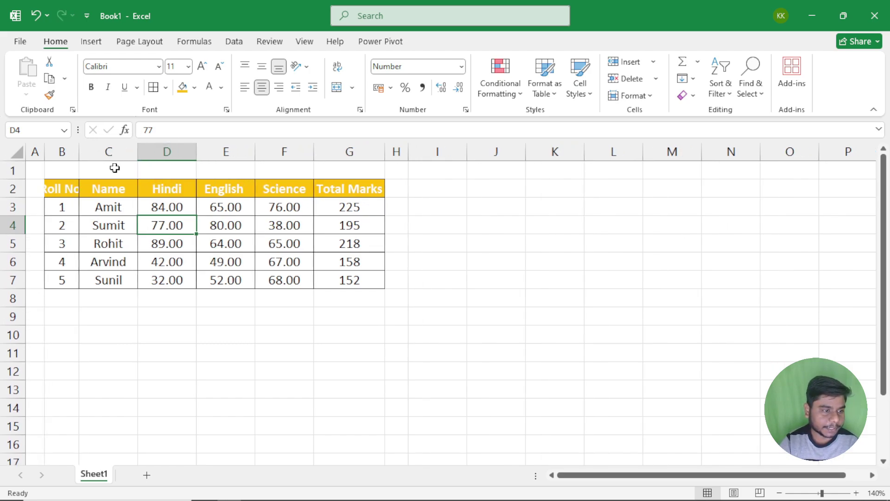
pyautogui.moveTo(139, 152); pyautogui.dragTo(164, 153)
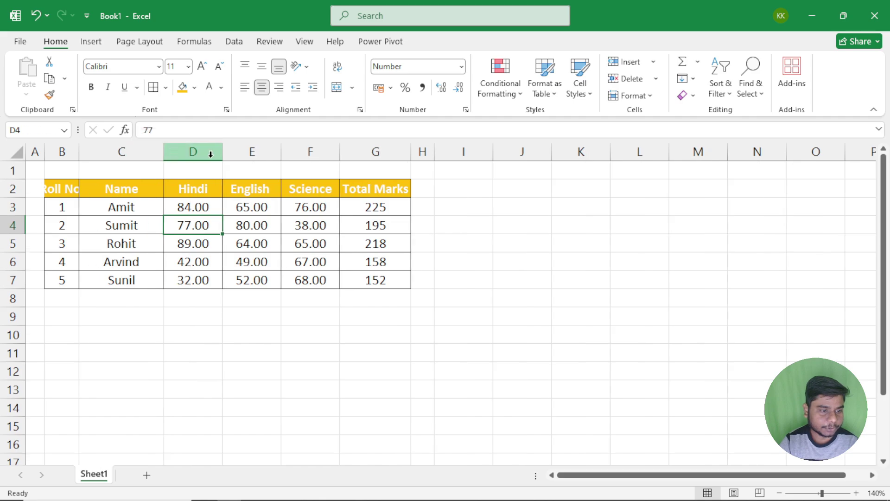
pyautogui.moveTo(222, 153); pyautogui.dragTo(275, 151)
pyautogui.moveTo(334, 158); pyautogui.dragTo(309, 157)
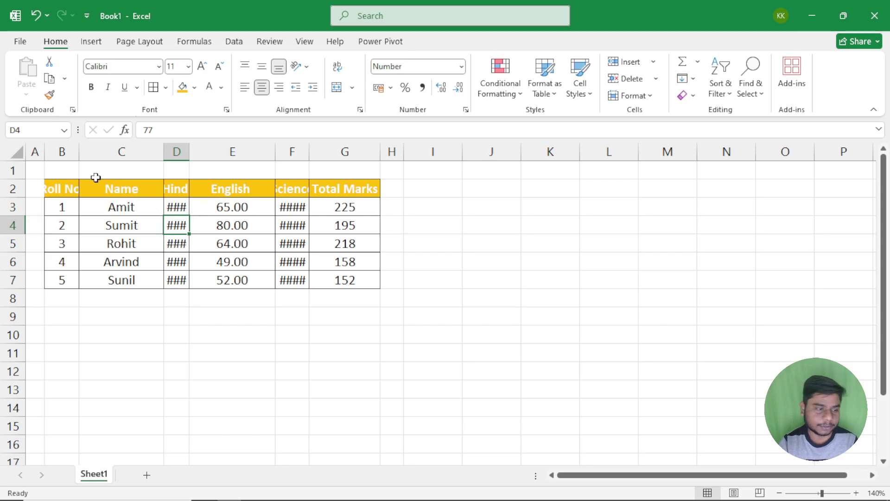
# Copy the resized table B2:G7 and paste it at I2 with Keep Source Column Widths.
pyautogui.moveTo(74, 189); pyautogui.dragTo(338, 277)
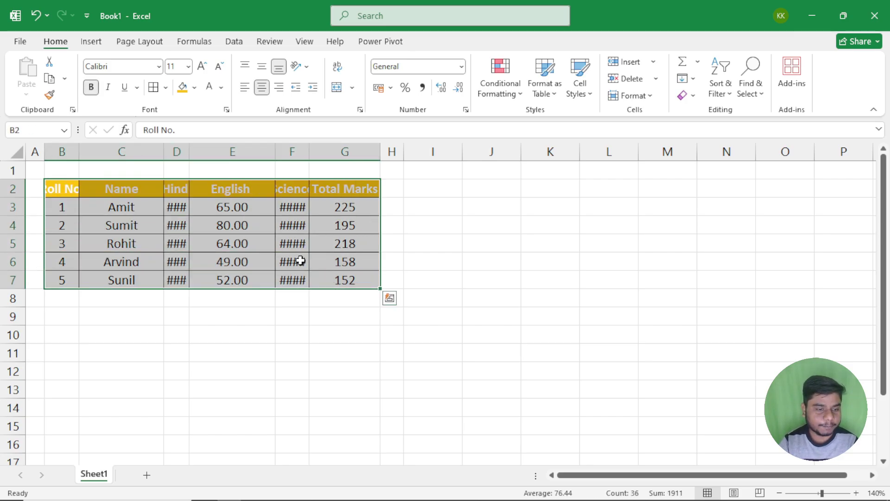
pyautogui.hotkey('ctrl', 'c')
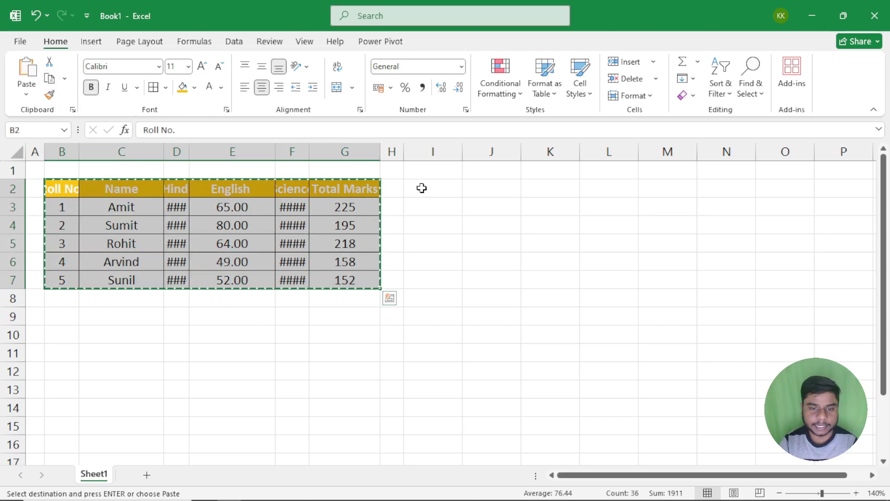
pyautogui.click(421, 187)
pyautogui.click(26, 90)
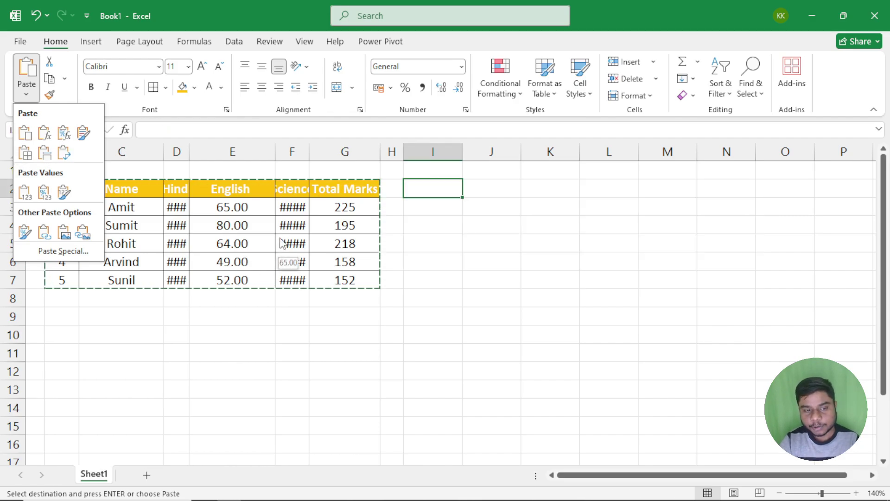
pyautogui.click(44, 153)
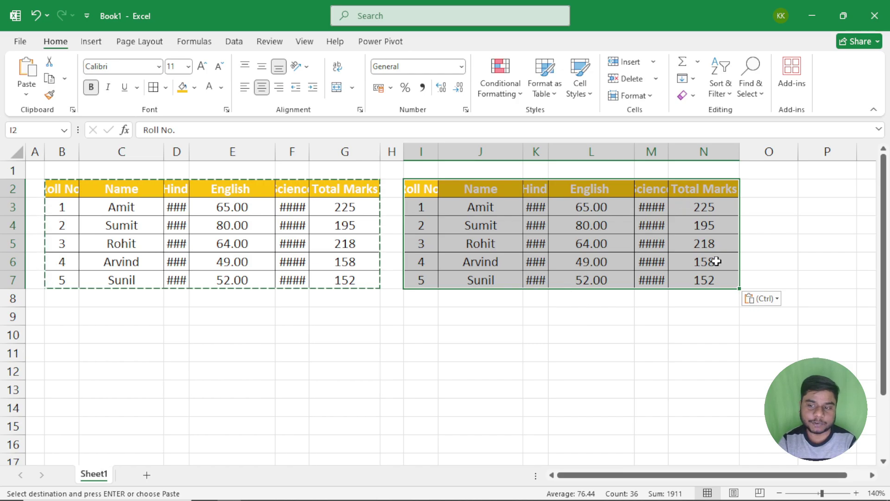
# Undo the paste at I2 and repeat it with Keep Source Column Widths after previewing the plain Paste option.
pyautogui.click(27, 93)
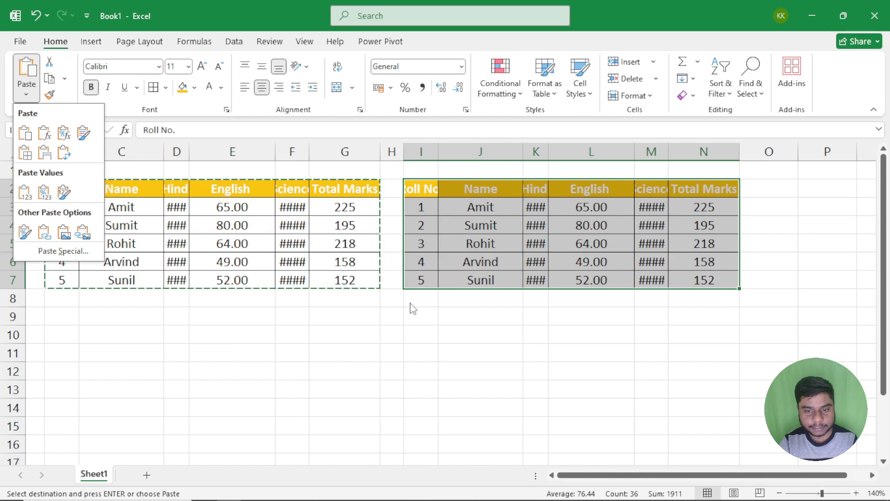
pyautogui.press('Escape')
pyautogui.hotkey('ctrl', 'z')
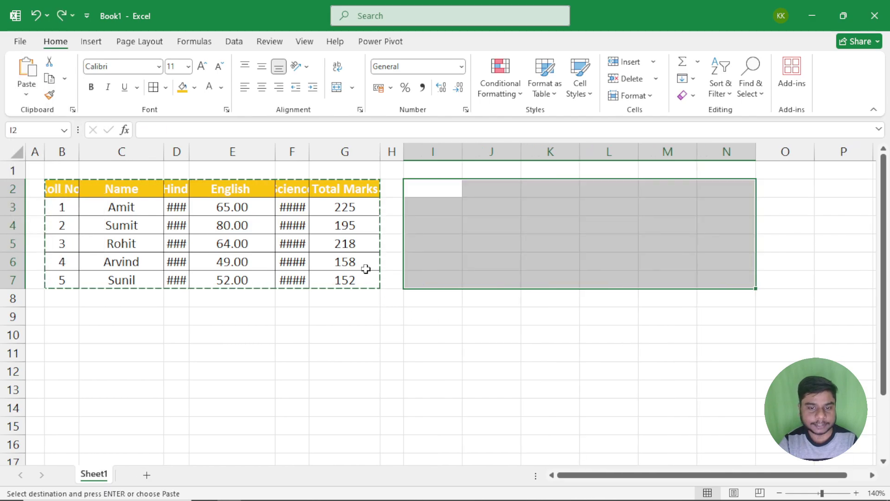
pyautogui.click(27, 93)
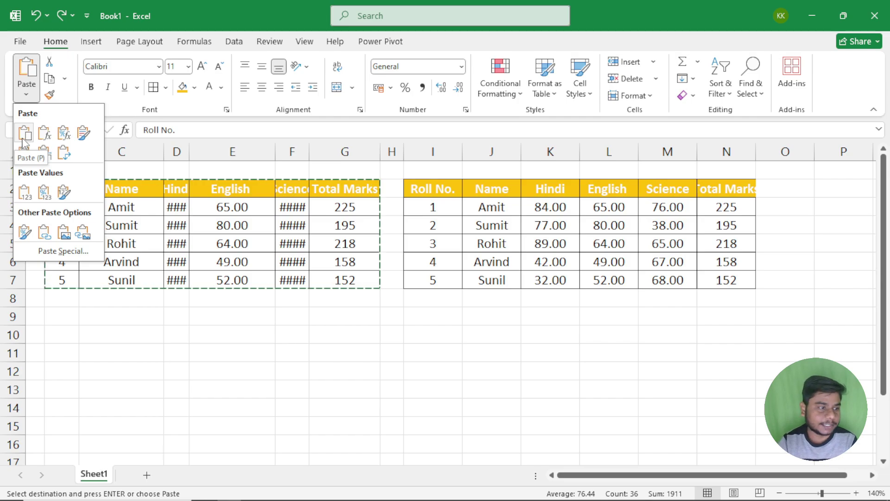
pyautogui.click(45, 153)
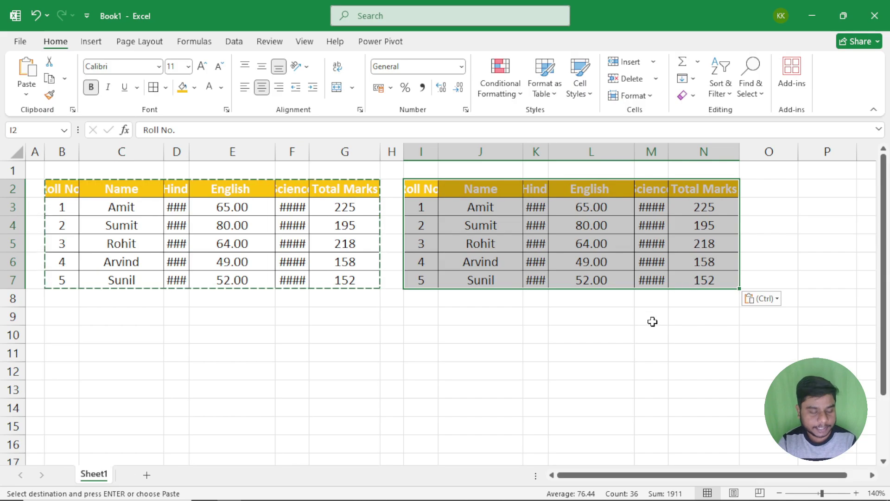
# Undo the paste at I2 and the manual width changes of columns B to F.
pyautogui.hotkey('ctrl', 'z')
pyautogui.hotkey('ctrl', 'z')
pyautogui.hotkey('ctrl', 'z')
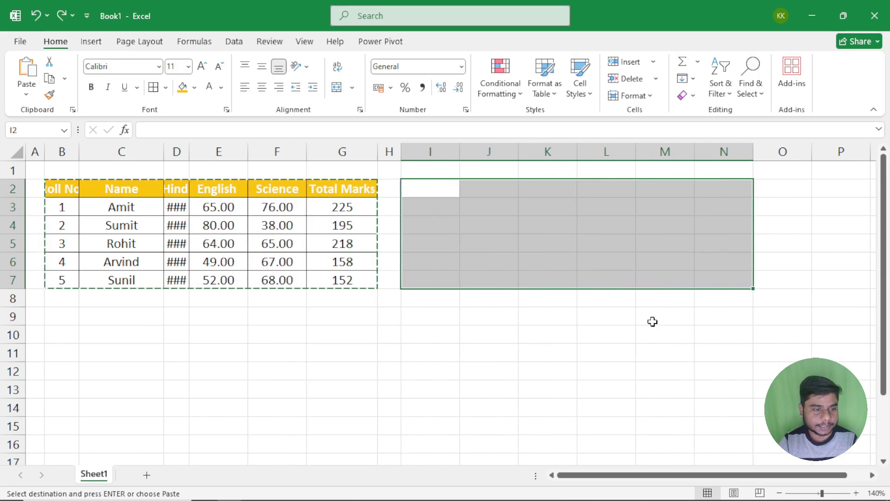
pyautogui.hotkey('ctrl', 'z')
pyautogui.hotkey('ctrl', 'z')
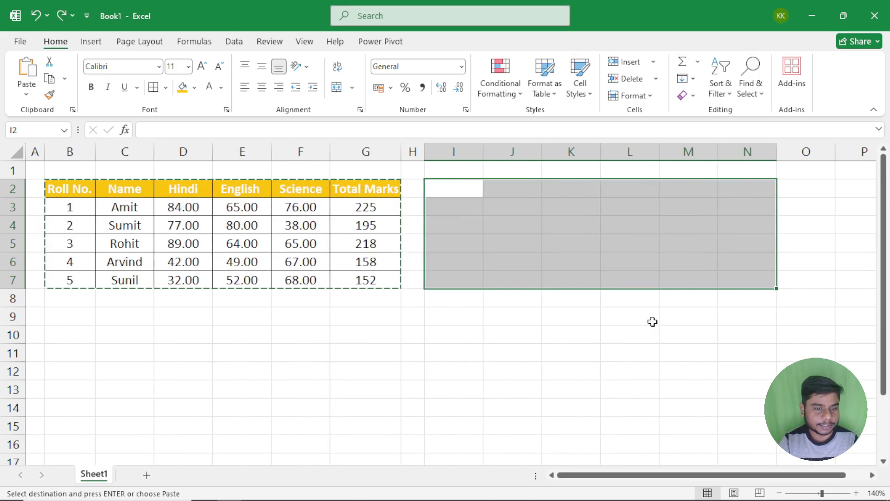
# Copy the marks table B2:G7 again.
pyautogui.press('Escape')
pyautogui.moveTo(87, 187); pyautogui.dragTo(351, 283)
pyautogui.hotkey('ctrl', 'c')
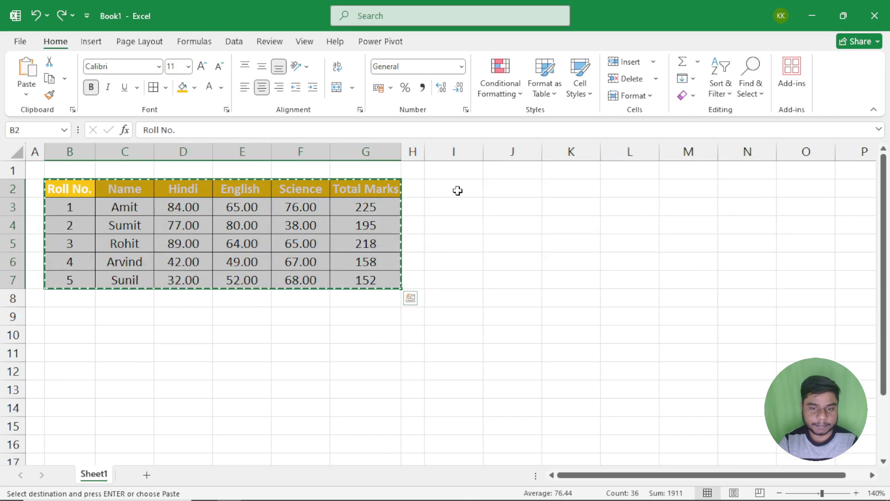
# Preview the Transpose paste option at I2 without pasting.
pyautogui.click(458, 190)
pyautogui.click(28, 94)
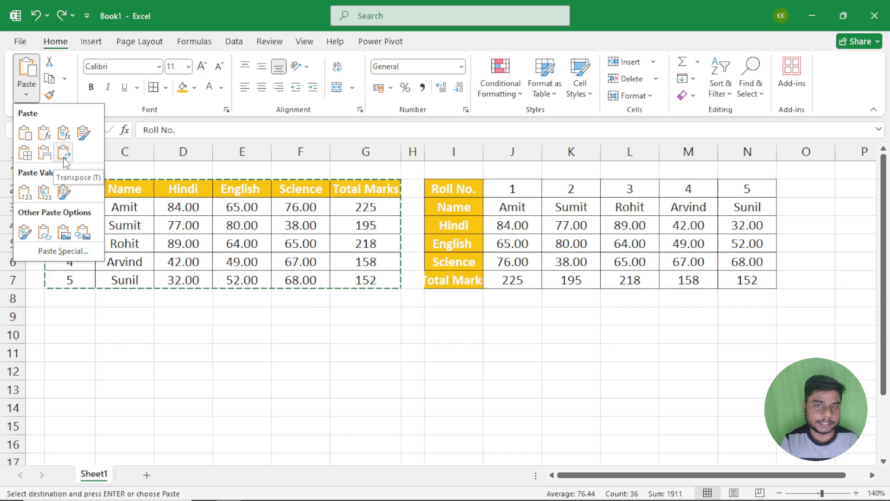
pyautogui.click(105, 172)
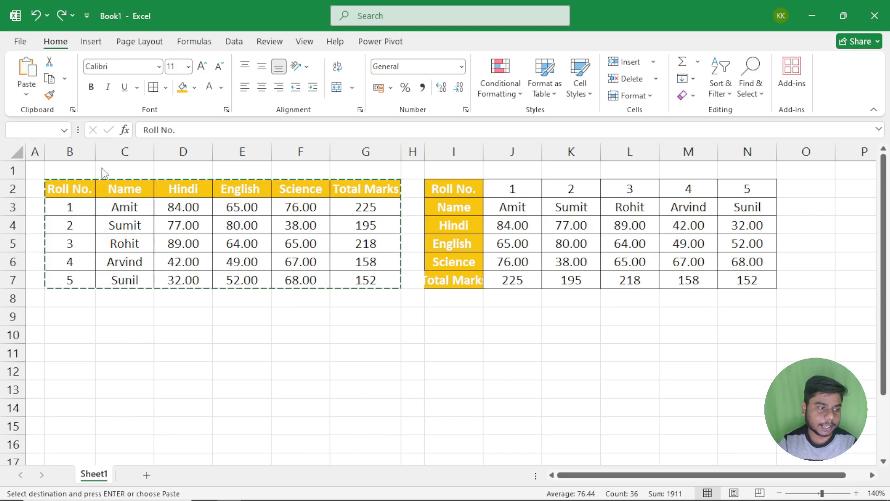
pyautogui.click(167, 201)
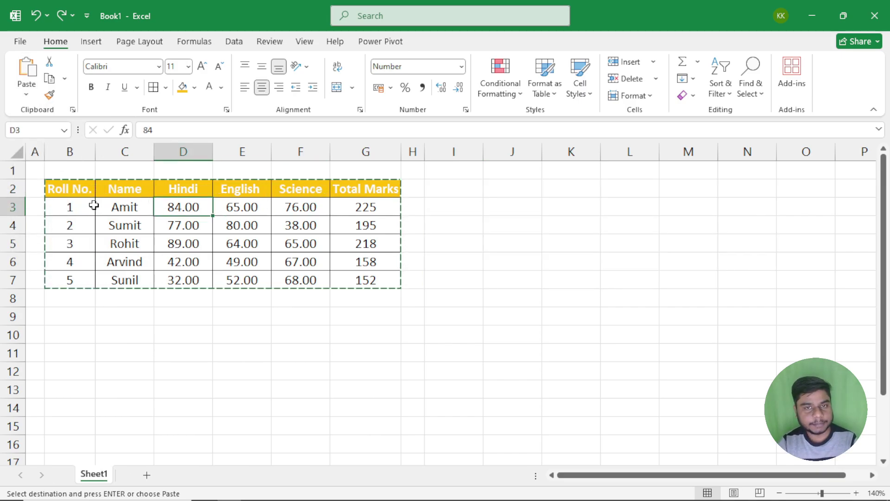
# Examine how the source table is laid out, going down the Roll No. column and across the first student's row.
pyautogui.moveTo(67, 209); pyautogui.dragTo(80, 387)
pyautogui.click(70, 207)
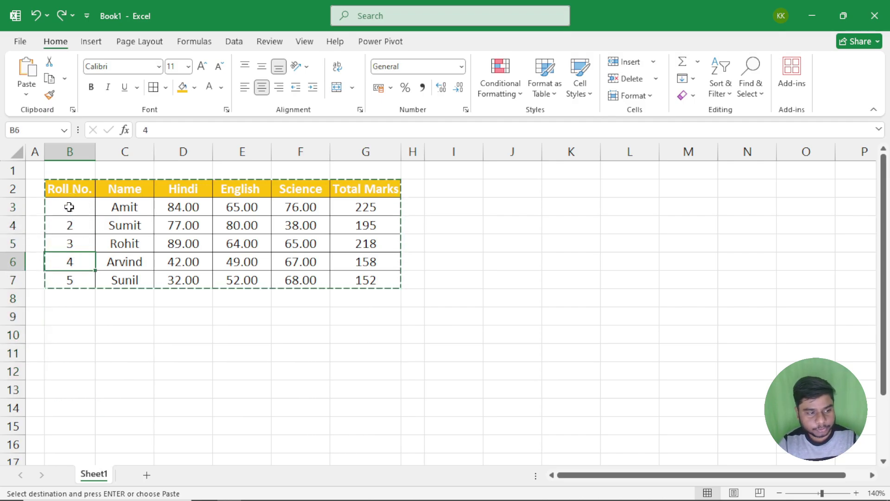
pyautogui.moveTo(69, 206); pyautogui.dragTo(70, 310)
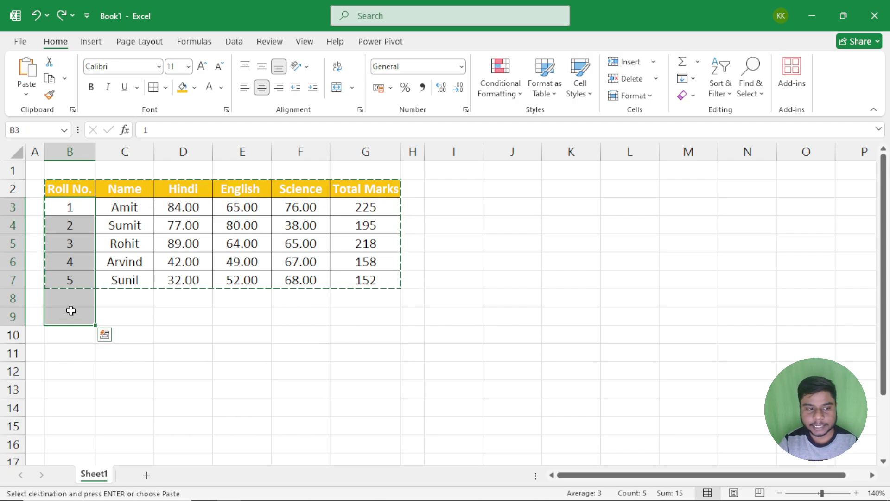
pyautogui.click(109, 206)
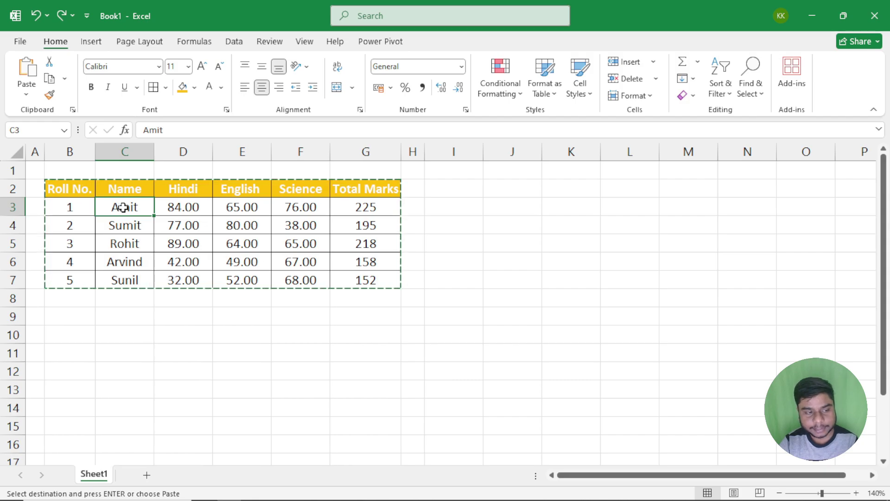
pyautogui.press('Right')
pyautogui.press('Right')
pyautogui.press('Right')
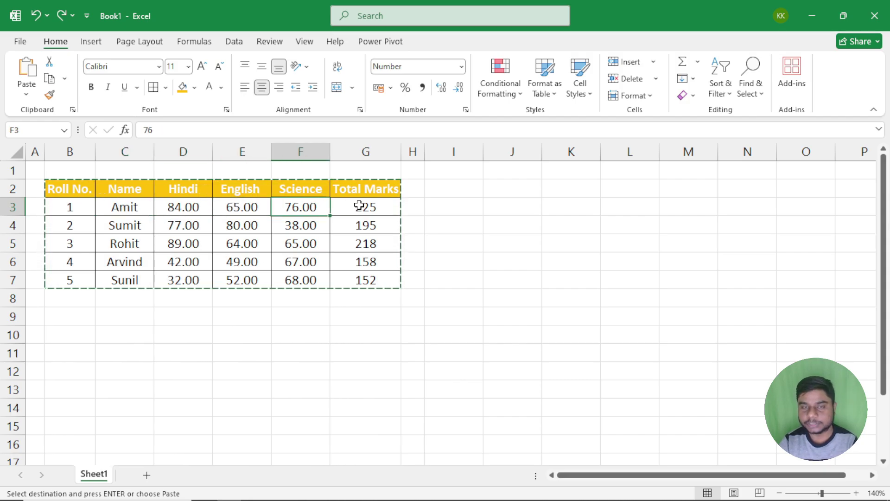
# Paste the copied marks table B2:G7 at I2 with the Transpose option.
pyautogui.moveTo(71, 189); pyautogui.dragTo(369, 277)
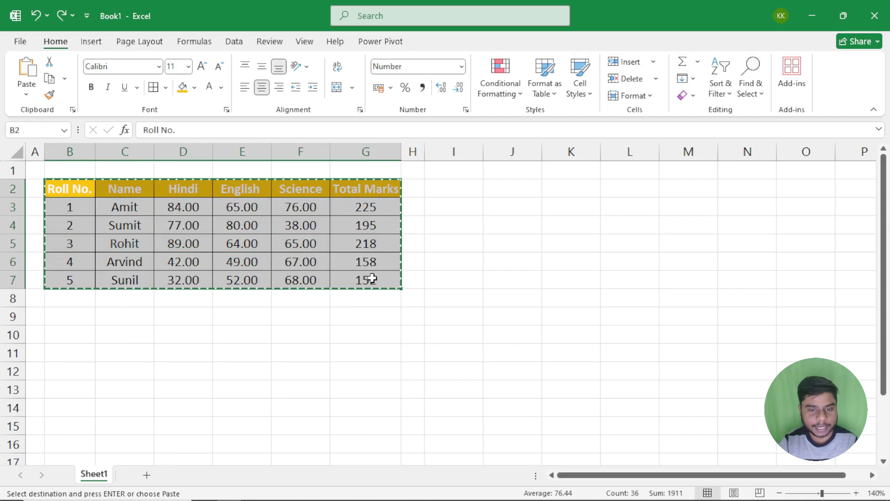
pyautogui.click(445, 184)
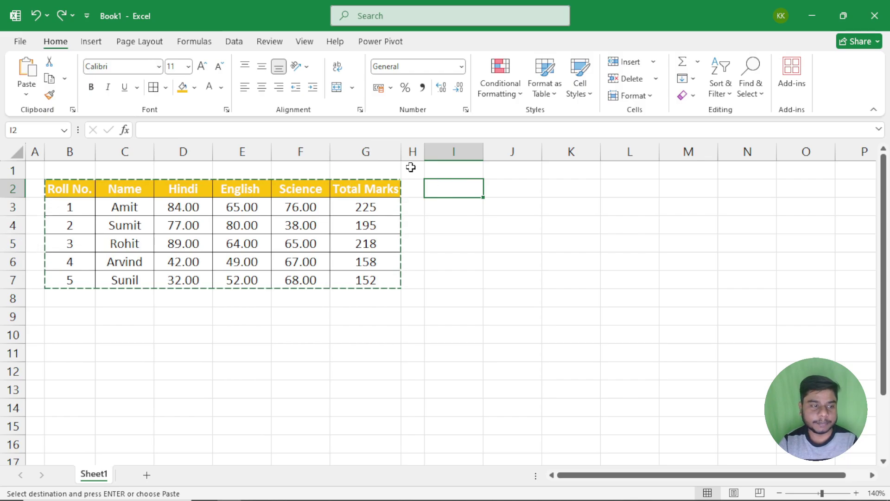
pyautogui.click(26, 94)
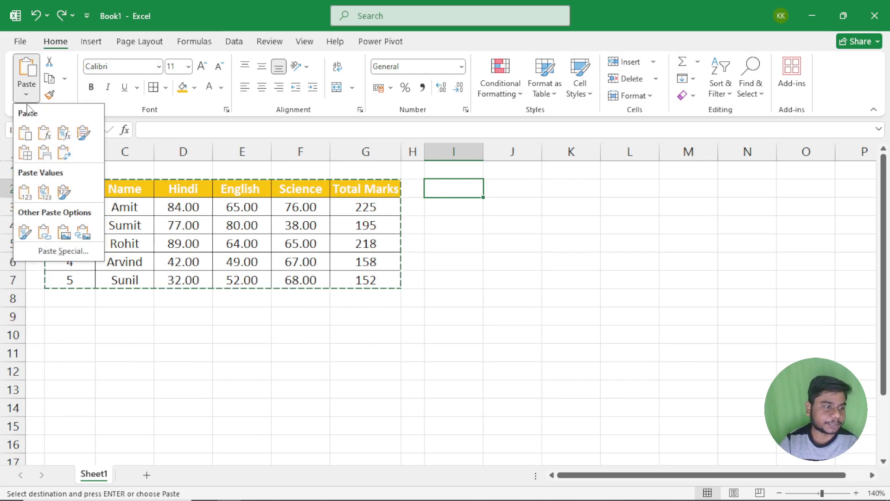
pyautogui.click(65, 152)
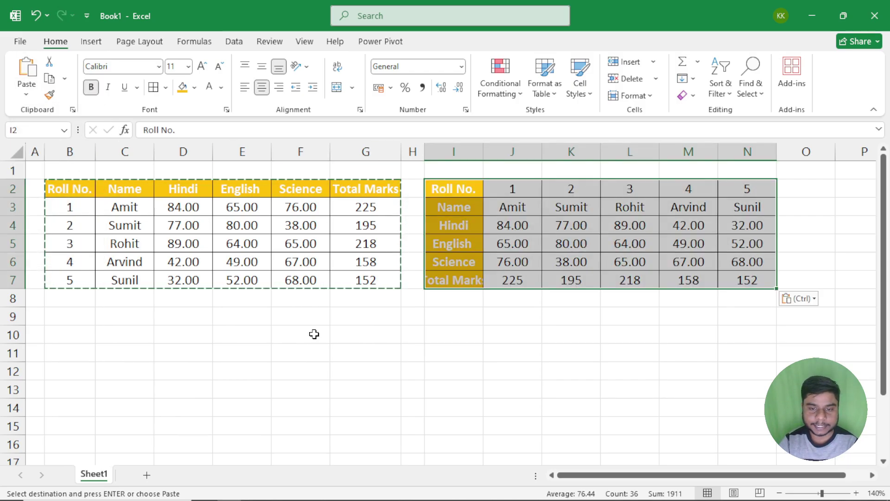
# Examine the transposed table in I2:N7, going across the Roll No. row and into the first student's marks.
pyautogui.click(468, 191)
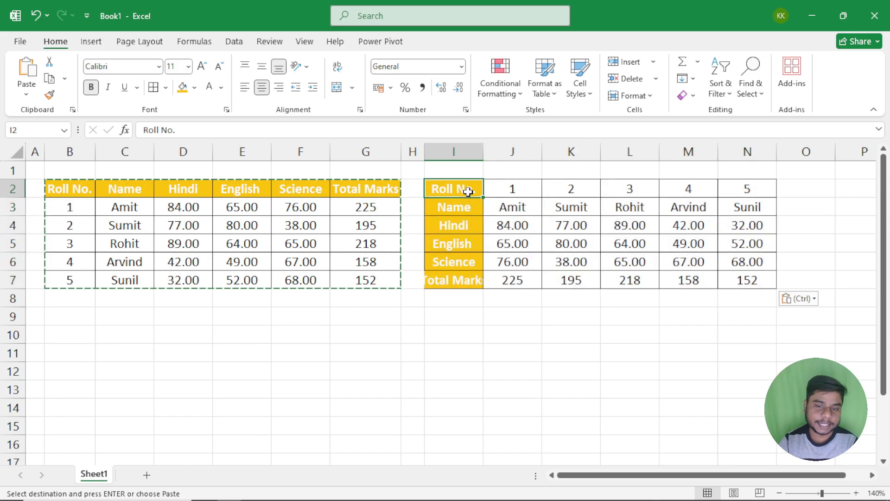
pyautogui.click(512, 186)
pyautogui.click(570, 194)
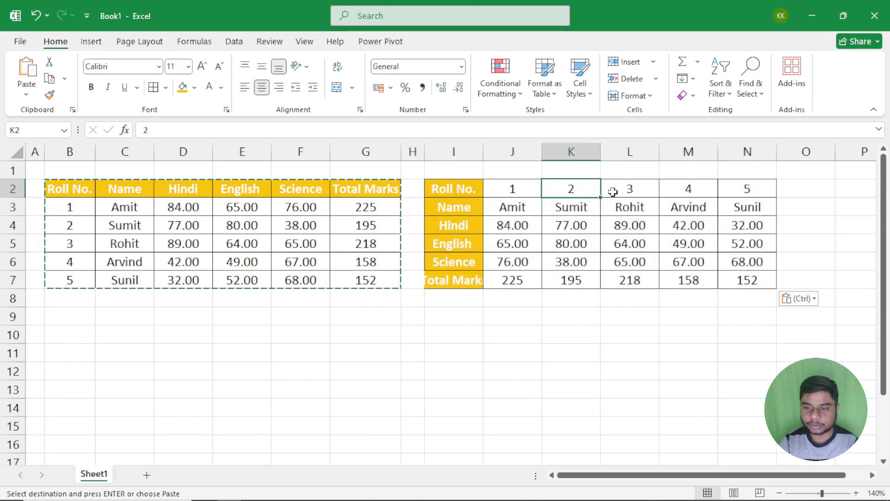
pyautogui.click(608, 191)
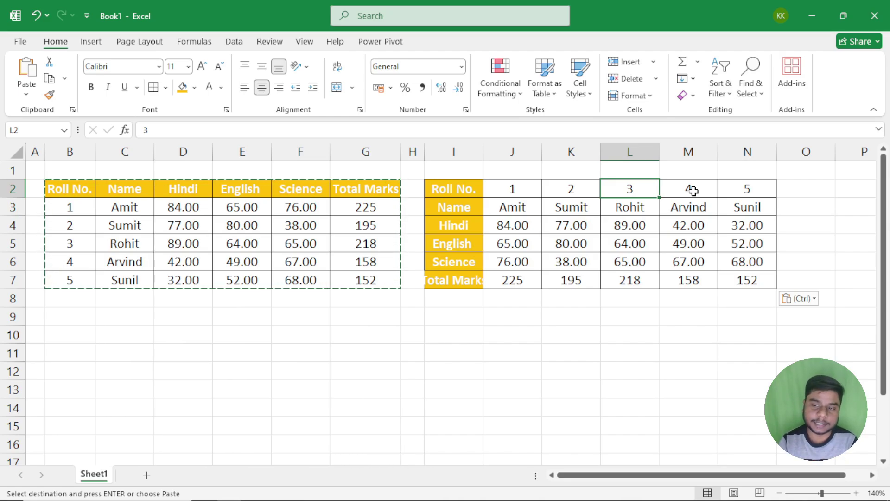
pyautogui.click(693, 191)
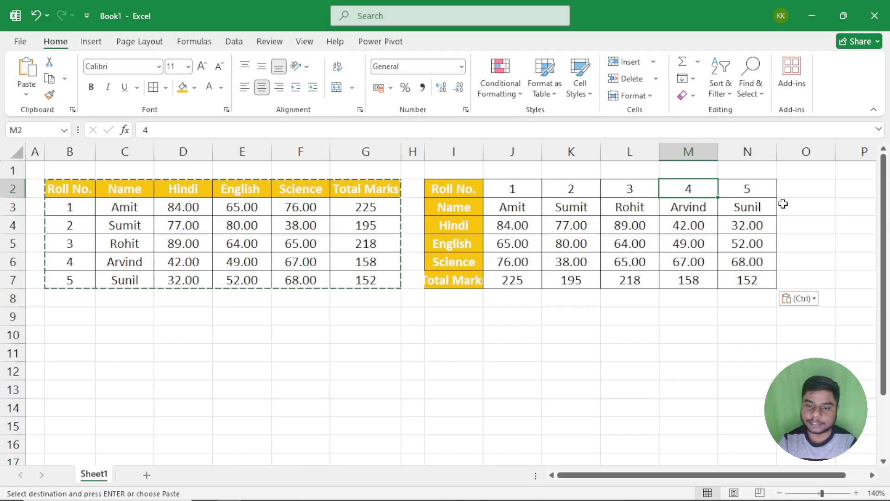
pyautogui.click(512, 232)
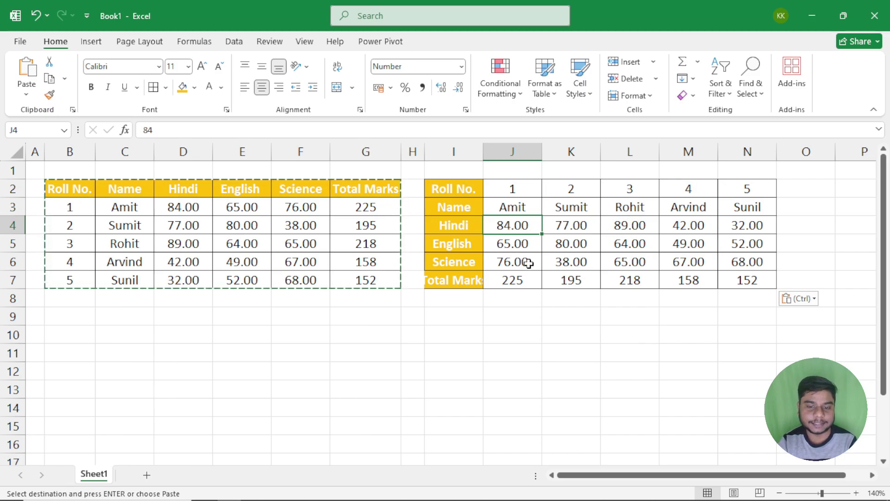
pyautogui.moveTo(461, 189); pyautogui.dragTo(739, 280)
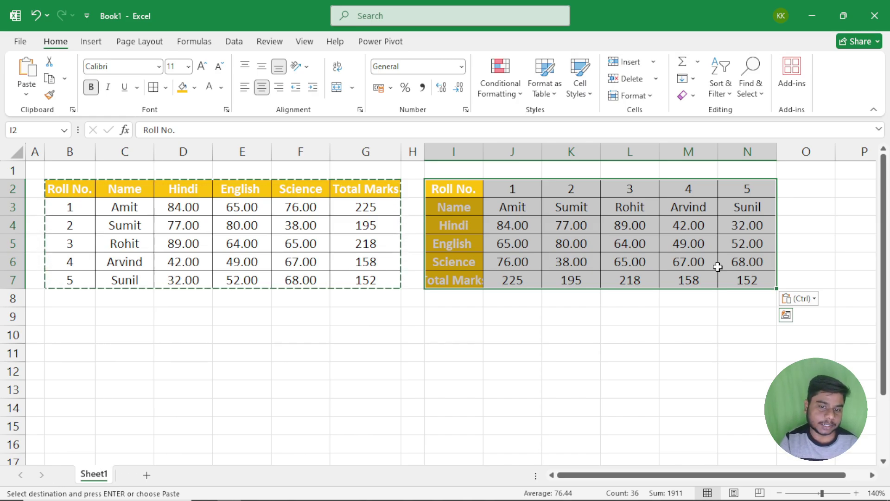
# Copy the transposed table I2:N7 and paste it at I9 with Transpose to restore the original orientation.
pyautogui.moveTo(457, 190); pyautogui.dragTo(748, 276)
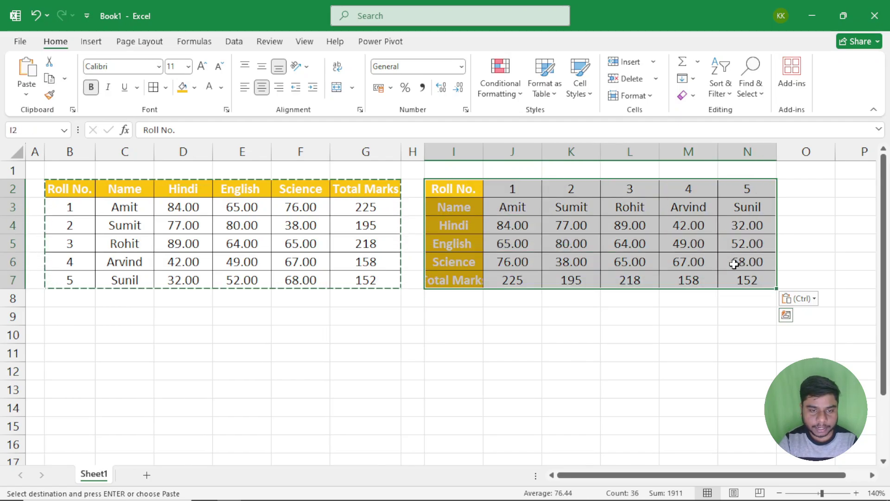
pyautogui.hotkey('ctrl', 'c')
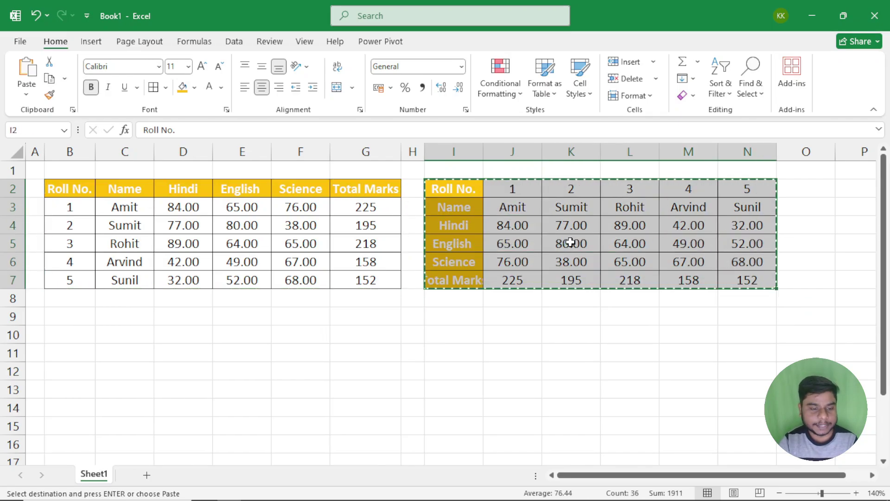
pyautogui.click(443, 315)
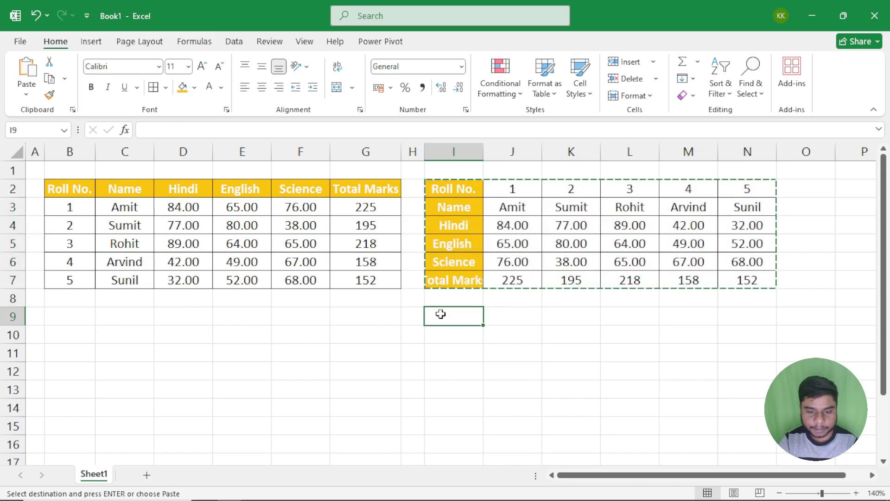
pyautogui.click(26, 95)
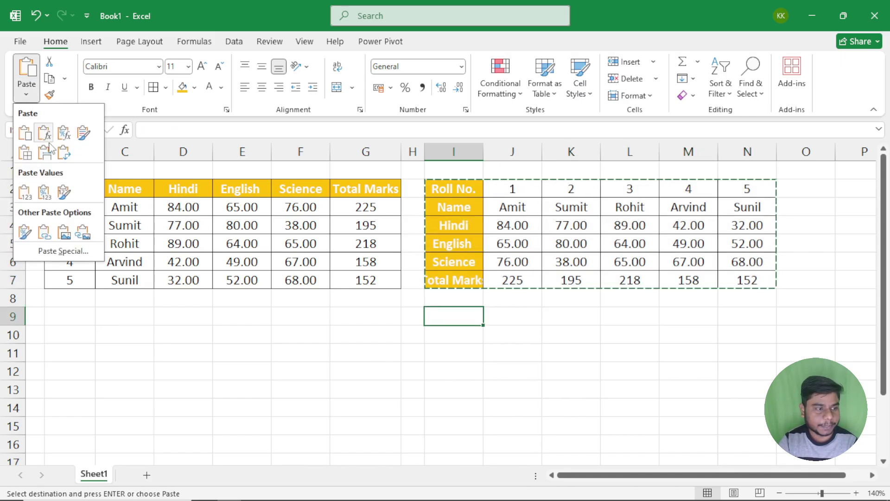
pyautogui.click(63, 153)
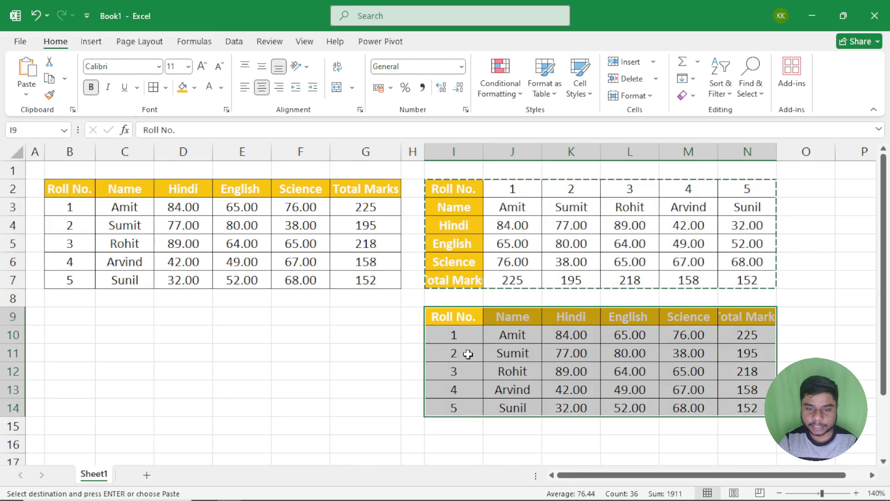
pyautogui.press('Escape')
# Compare the source marks table with the transposed copy at I2 and the re-transposed copy at I9.
pyautogui.click(231, 241)
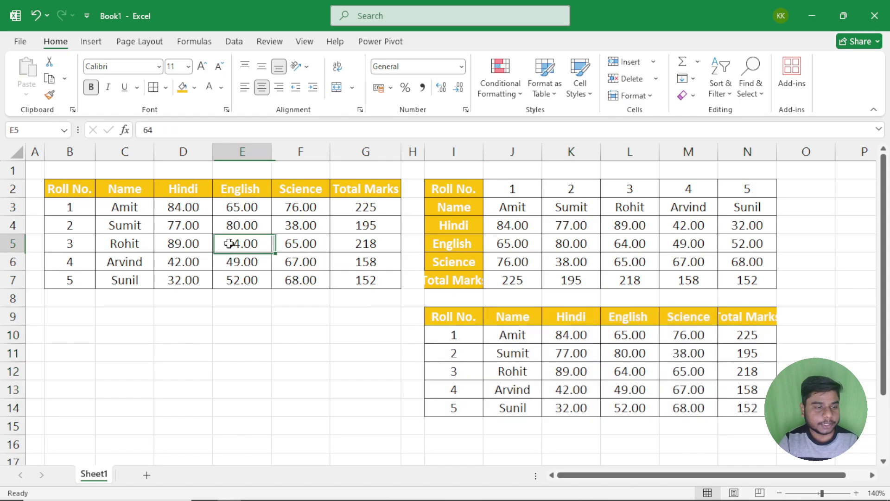
pyautogui.moveTo(97, 188); pyautogui.dragTo(301, 279)
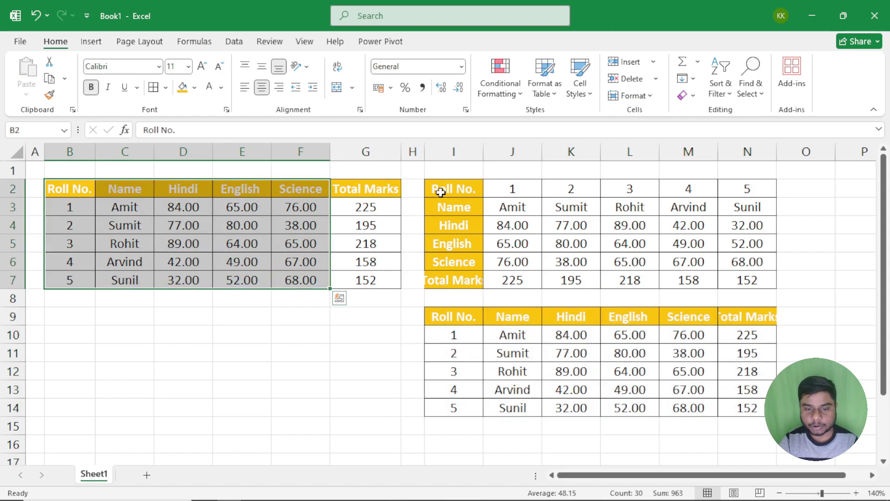
pyautogui.moveTo(438, 189); pyautogui.dragTo(747, 281)
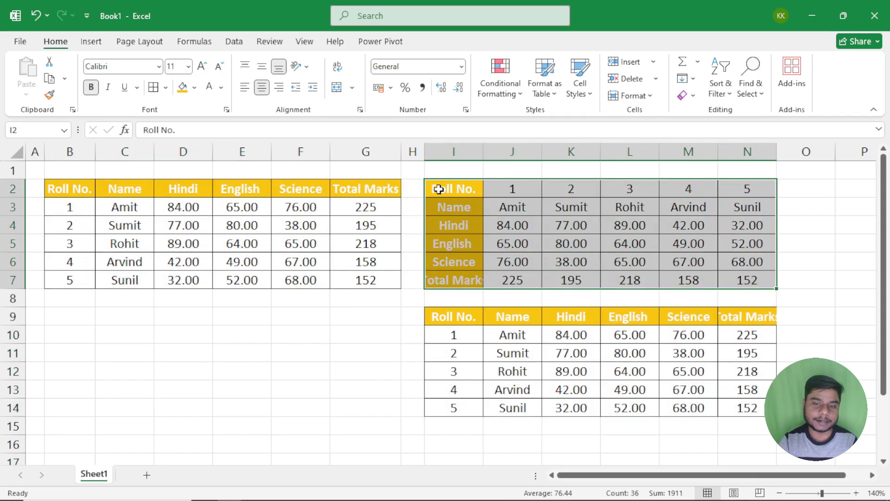
pyautogui.moveTo(436, 187); pyautogui.dragTo(699, 274)
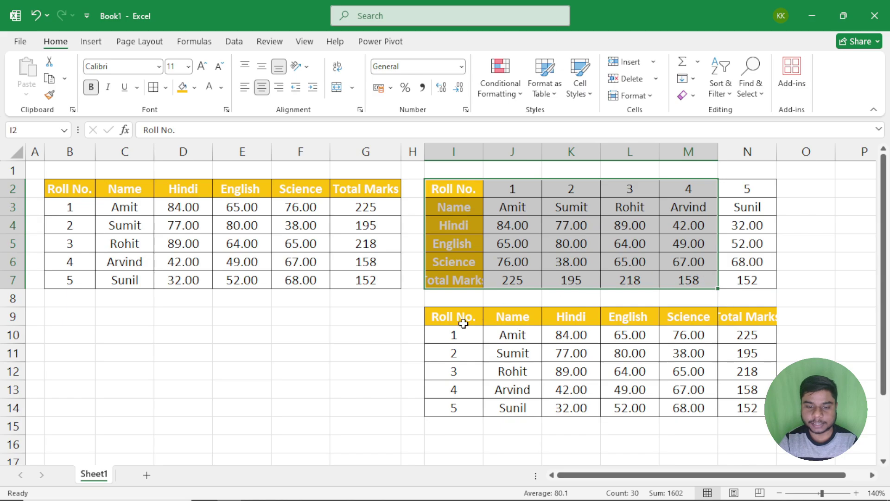
pyautogui.moveTo(459, 318); pyautogui.dragTo(708, 390)
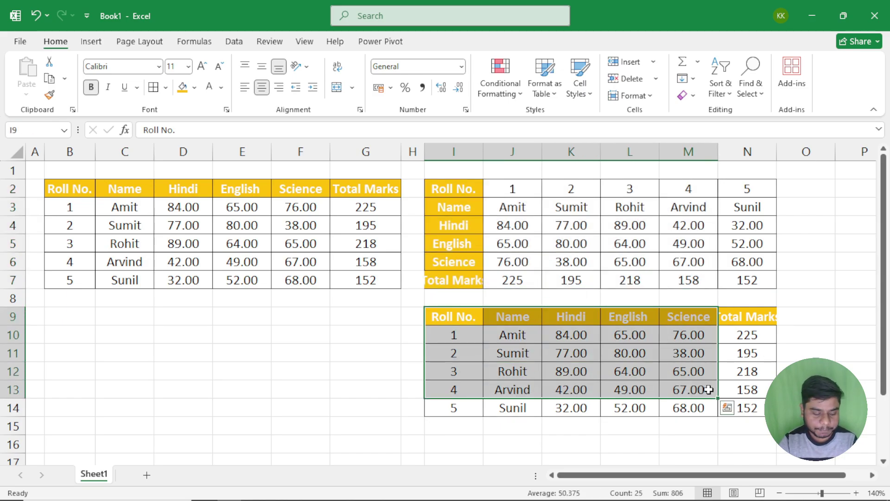
# Undo both transposed pastes and clear the copy marquee from the source table.
pyautogui.hotkey('ctrl', 'z')
pyautogui.hotkey('ctrl', 'z')
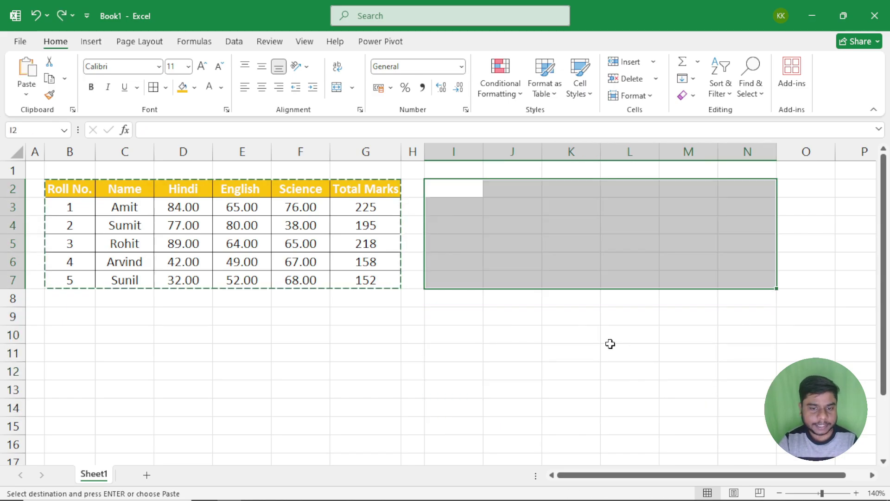
pyautogui.click(26, 94)
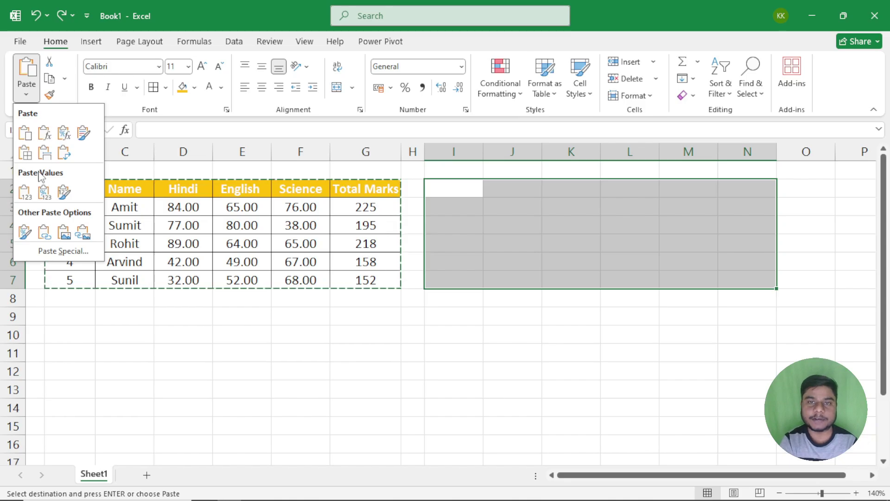
pyautogui.press('Escape')
pyautogui.press('Escape')
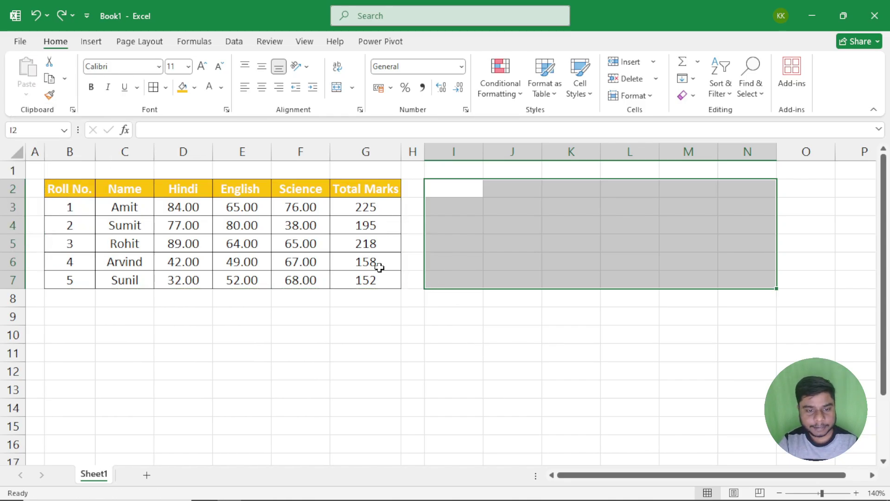
# Check the SUM formulas behind the first few cells of the Total Marks column.
pyautogui.click(304, 225)
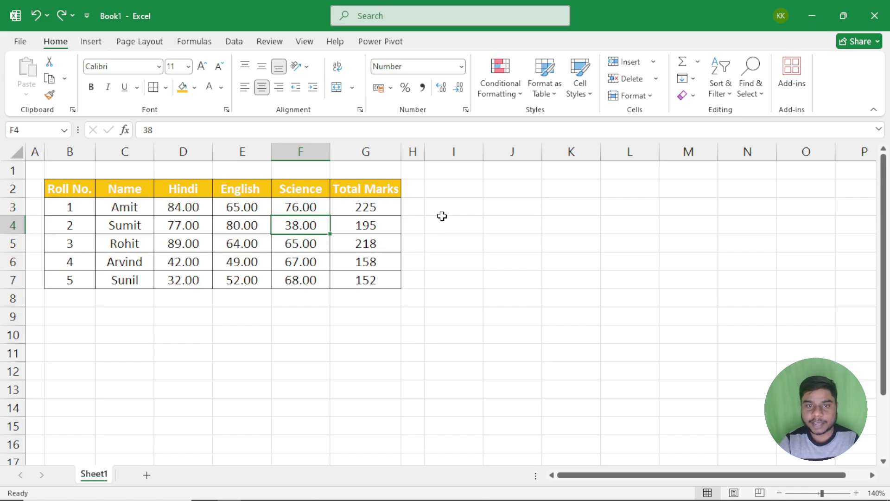
pyautogui.click(378, 207)
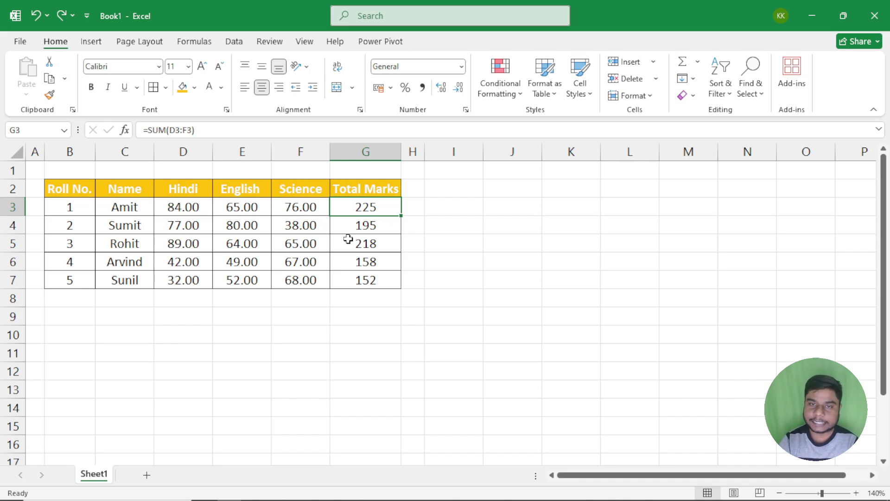
pyautogui.press('Down')
pyautogui.press('Down')
pyautogui.press('Up')
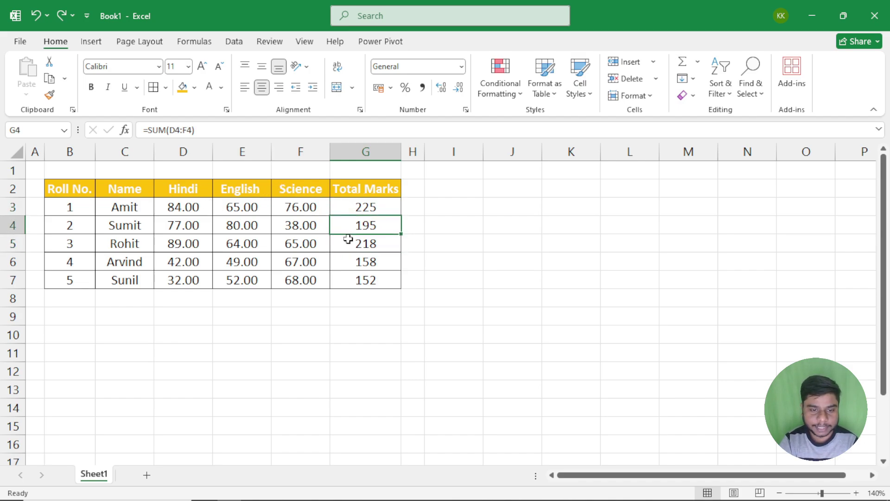
pyautogui.press('Up')
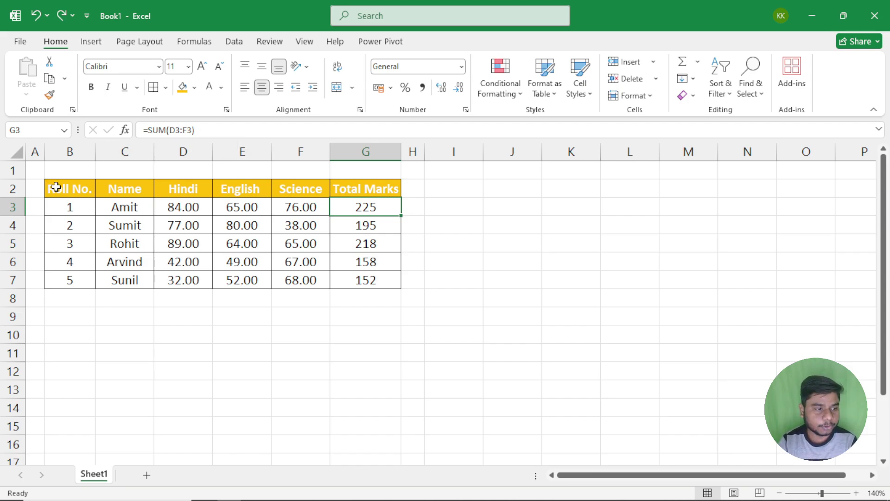
pyautogui.moveTo(54, 185); pyautogui.dragTo(387, 288)
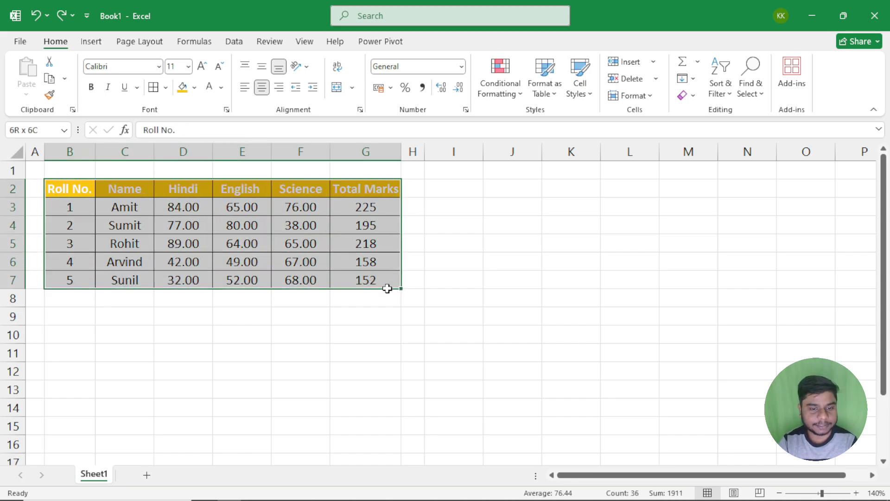
pyautogui.click(49, 78)
pyautogui.click(446, 189)
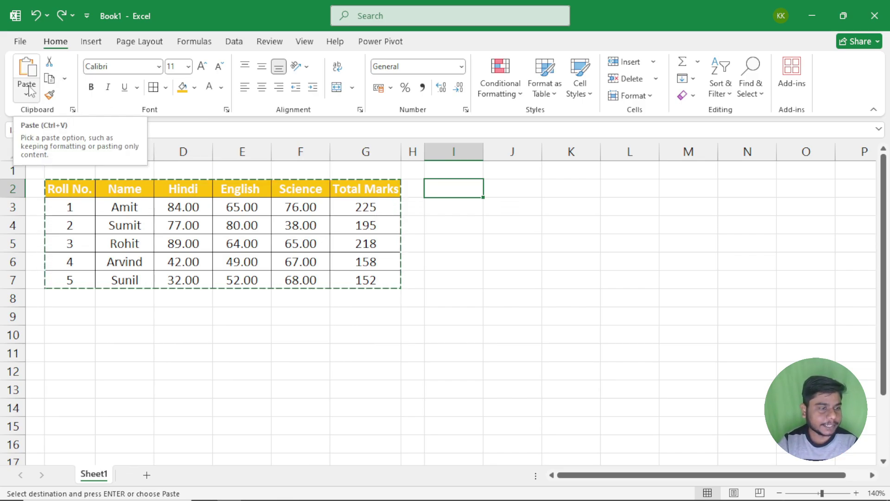
pyautogui.press('Escape')
# Set the first student's English mark in E3 to 75 and inspect the SUM formula in G3.
pyautogui.click(292, 205)
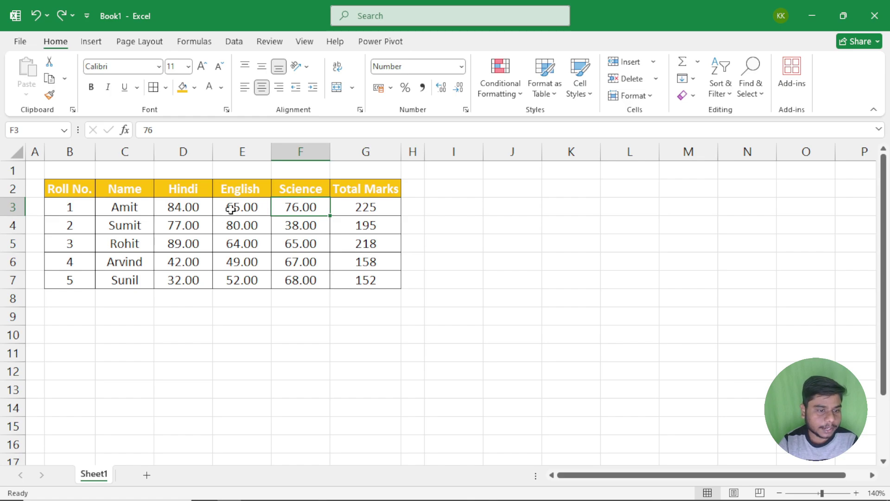
pyautogui.click(229, 206)
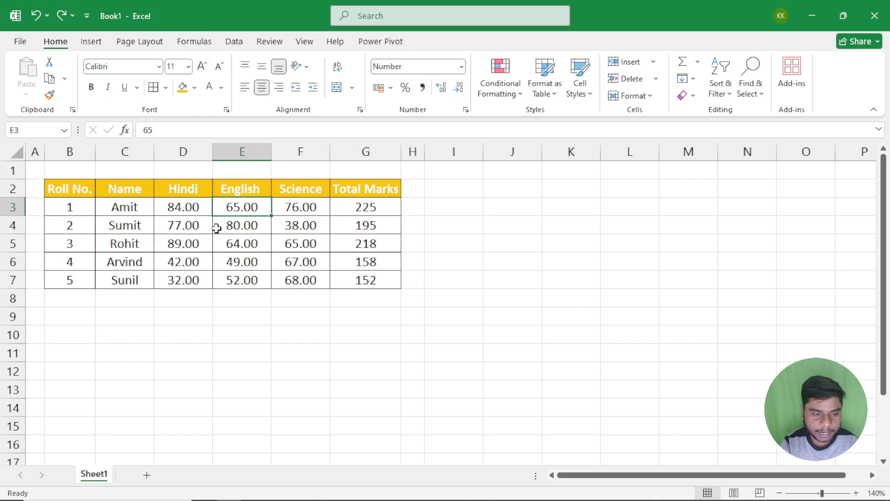
pyautogui.write('75')
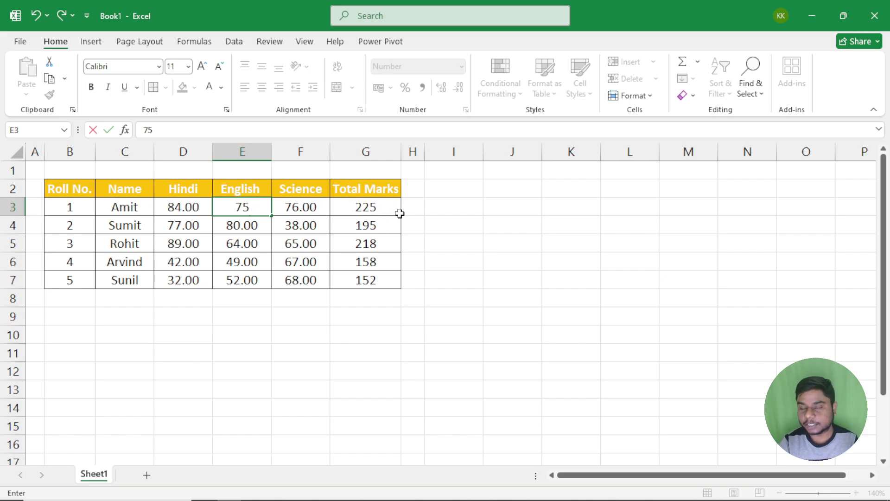
pyautogui.press('Return')
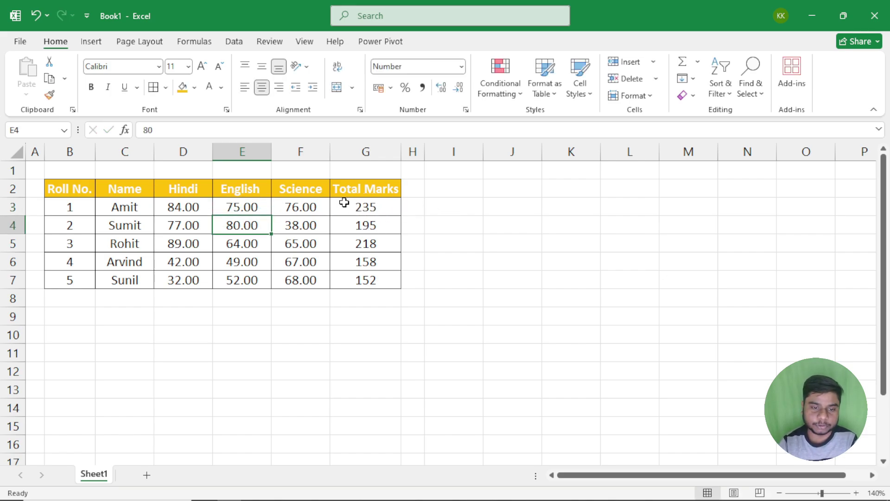
pyautogui.doubleClick(364, 204)
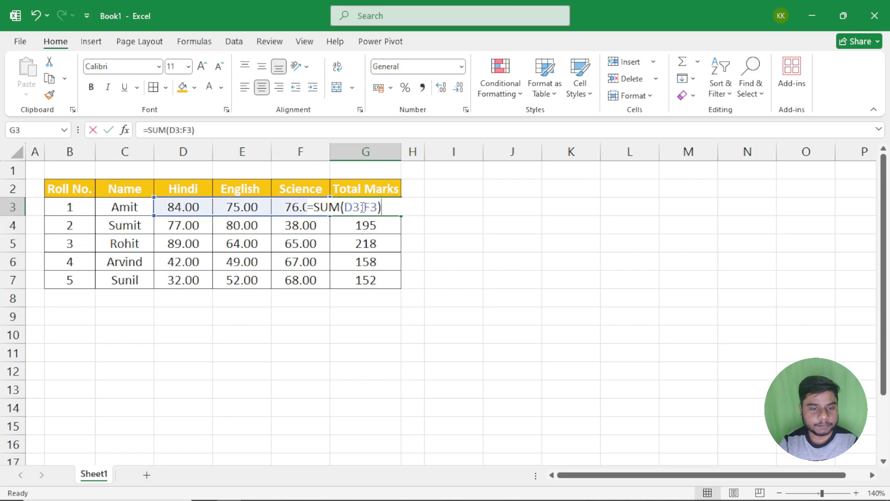
pyautogui.press('Escape')
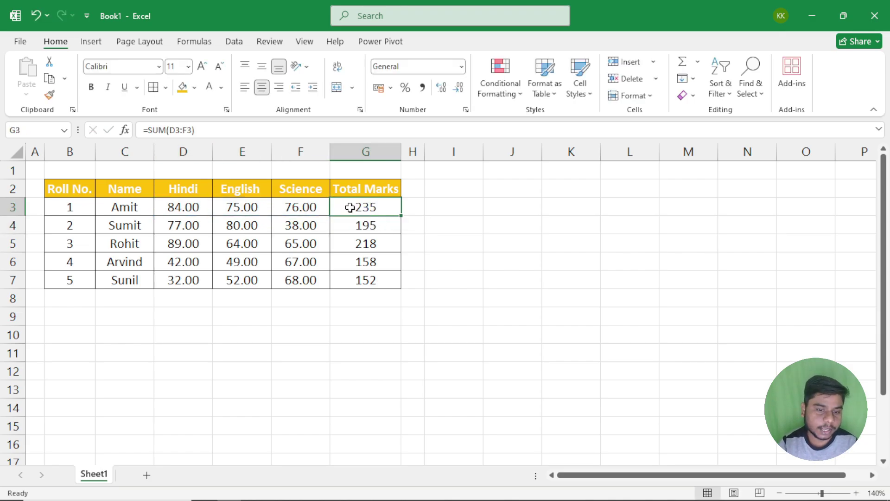
# Copy the marks table B2:G7 and paste only its values at I2.
pyautogui.click(251, 205)
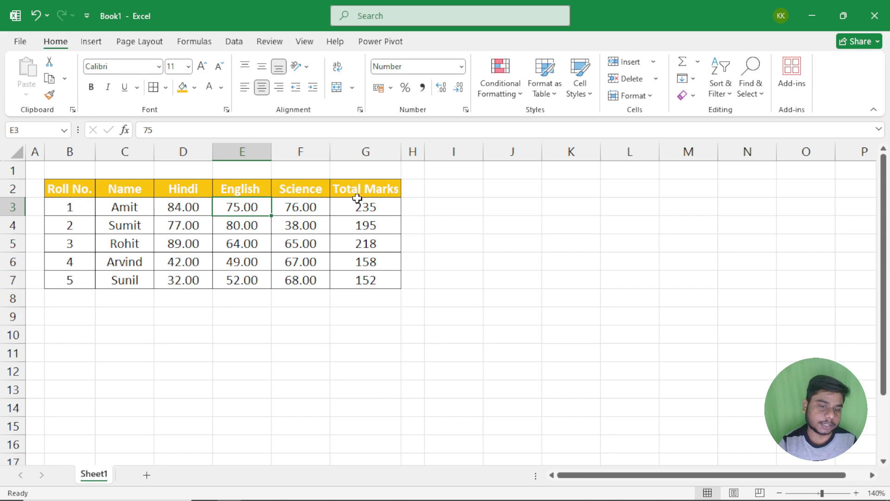
pyautogui.moveTo(357, 198); pyautogui.dragTo(373, 279)
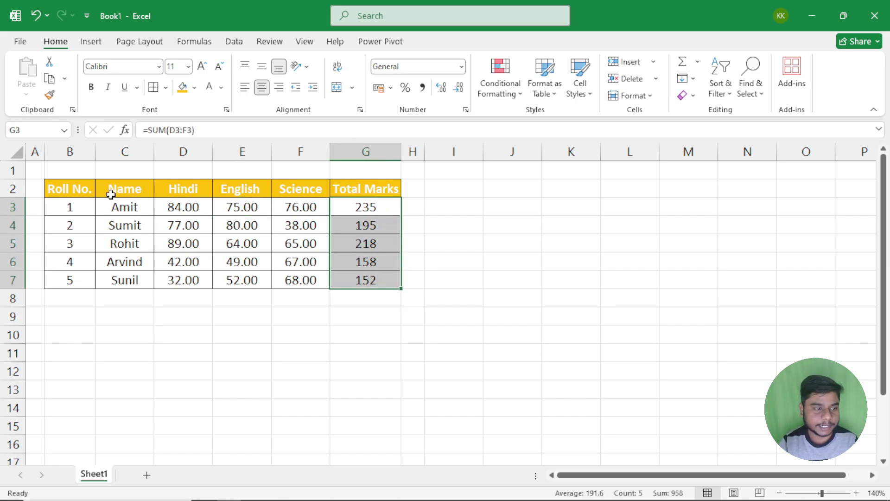
pyautogui.moveTo(87, 188); pyautogui.dragTo(365, 279)
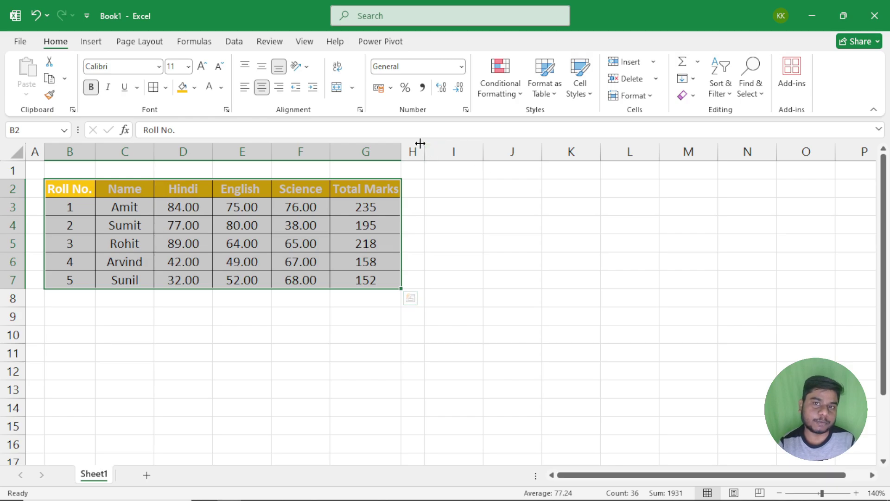
pyautogui.hotkey('ctrl', 'c')
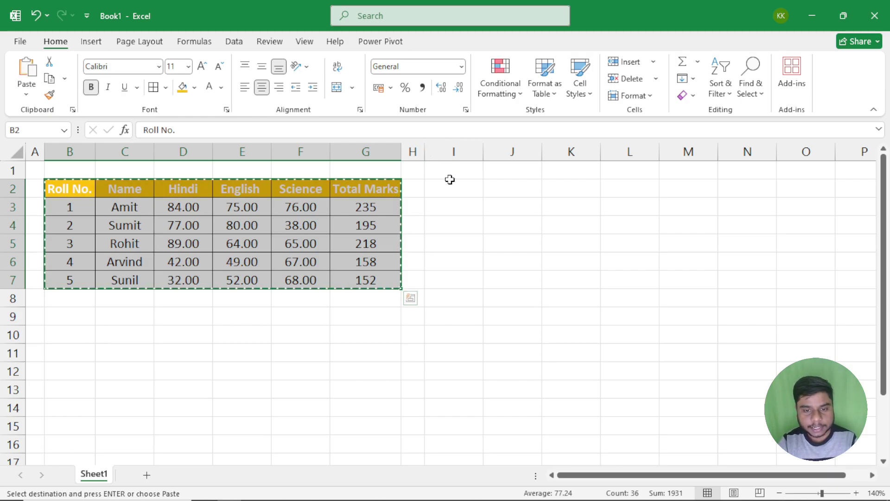
pyautogui.click(438, 186)
pyautogui.click(24, 92)
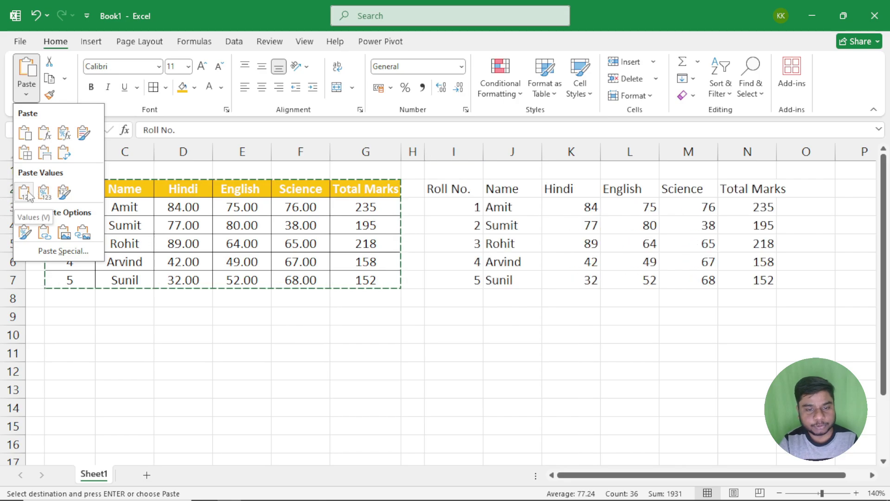
pyautogui.click(25, 194)
# Inspect the pasted names and marks, and compare the content of N3 with the formula in G3.
pyautogui.click(512, 227)
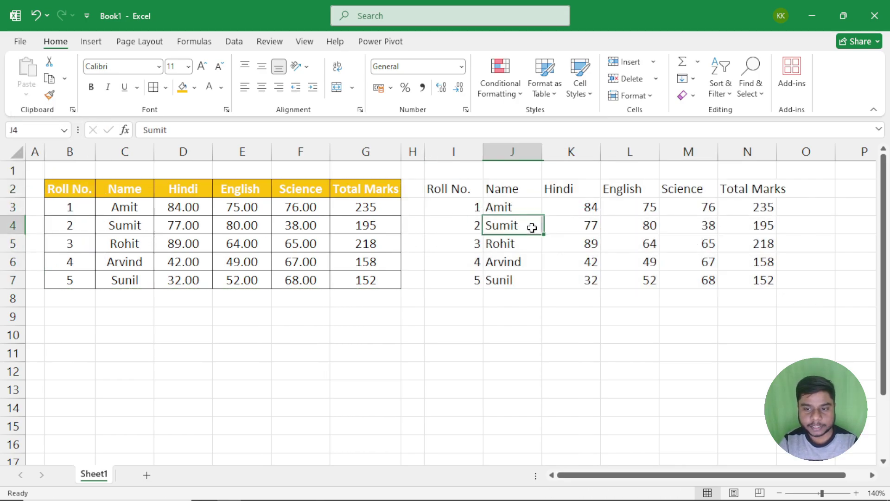
pyautogui.moveTo(584, 213); pyautogui.dragTo(686, 264)
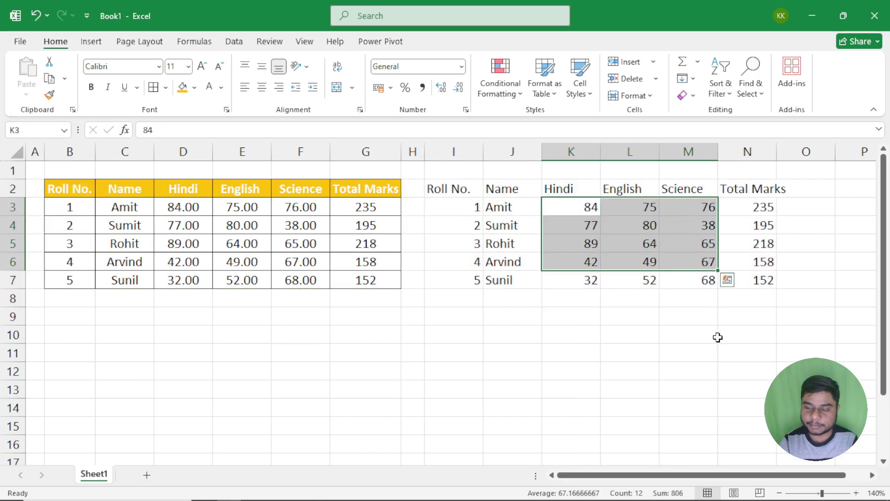
pyautogui.click(771, 208)
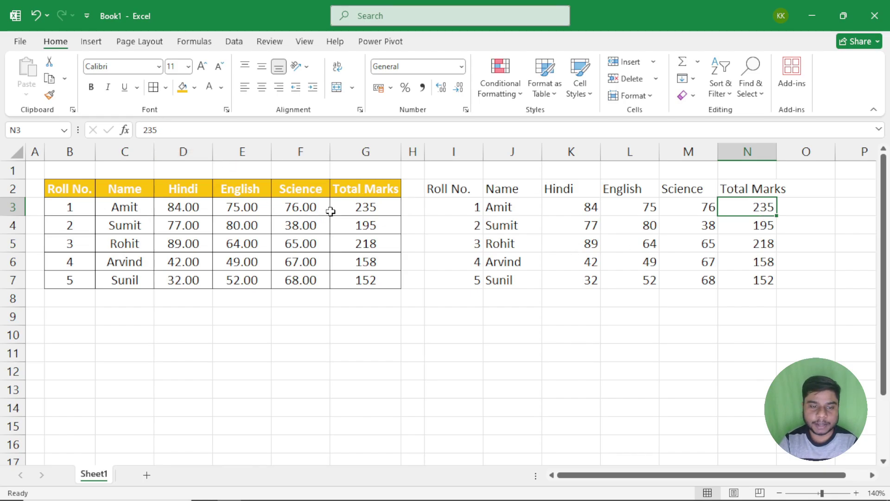
pyautogui.click(334, 209)
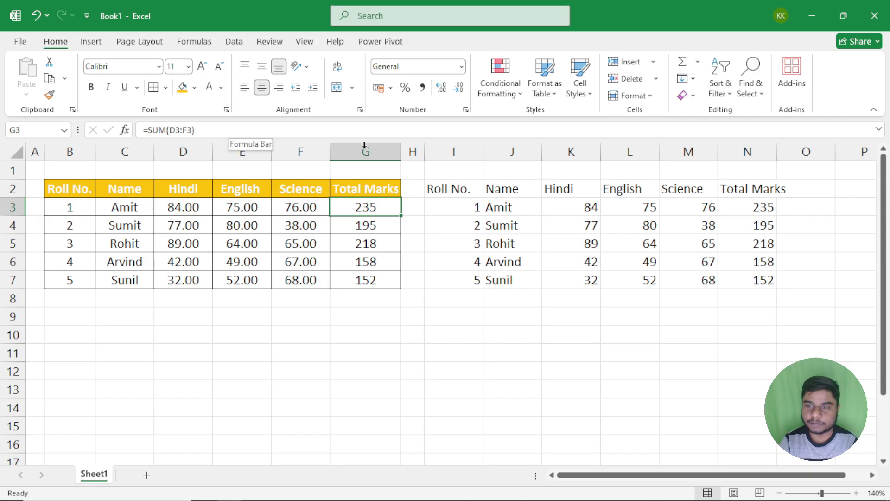
pyautogui.click(763, 211)
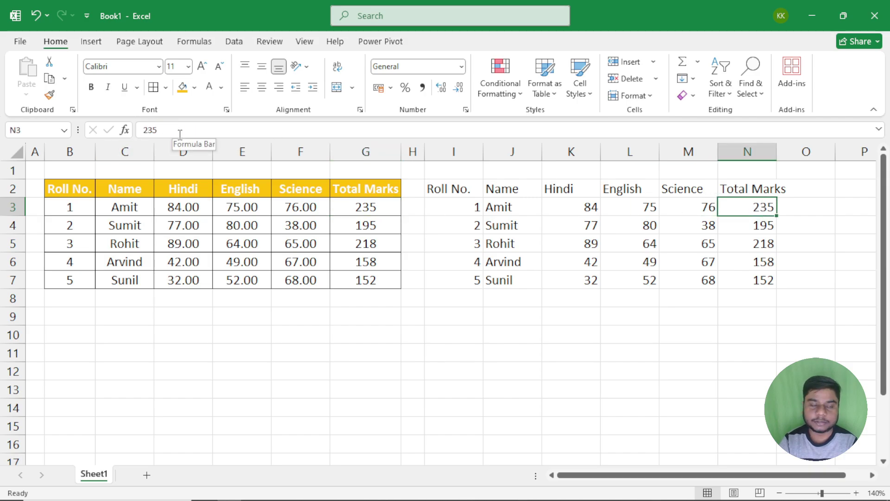
# Set the first student's English mark to 80 in both E3 and L3.
pyautogui.click(240, 206)
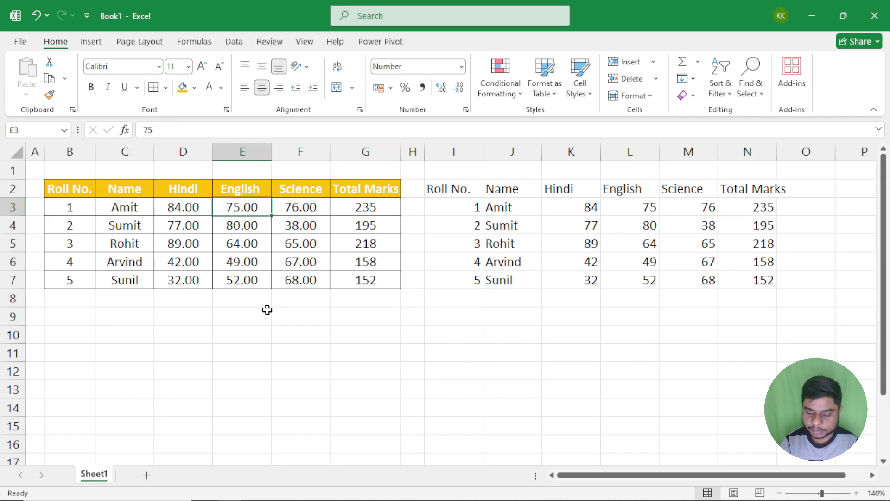
pyautogui.write('80')
pyautogui.press('Return')
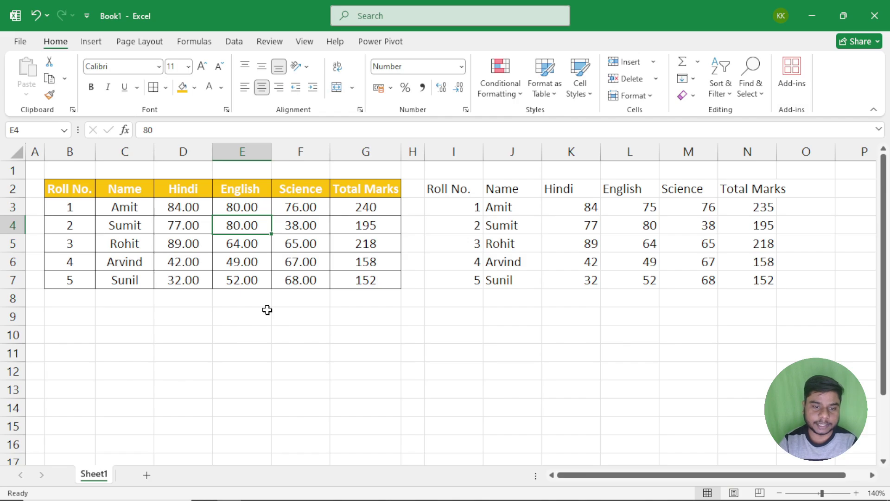
pyautogui.click(646, 207)
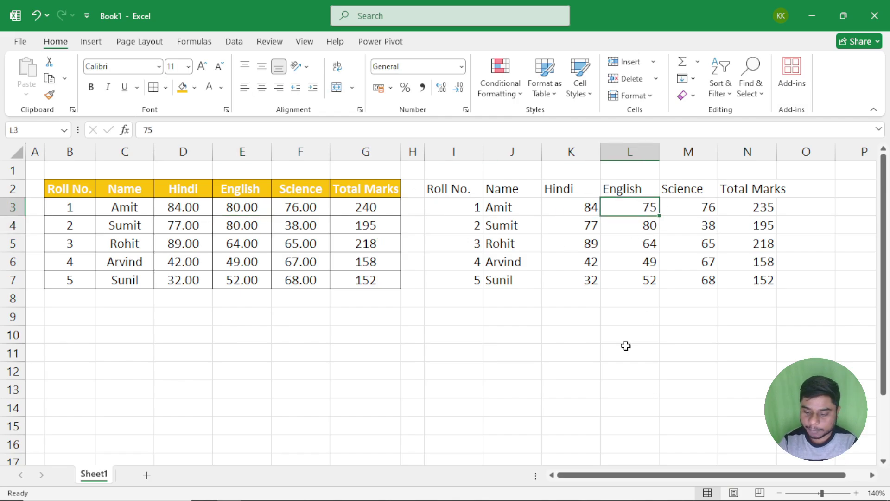
pyautogui.write('80')
pyautogui.press('Return')
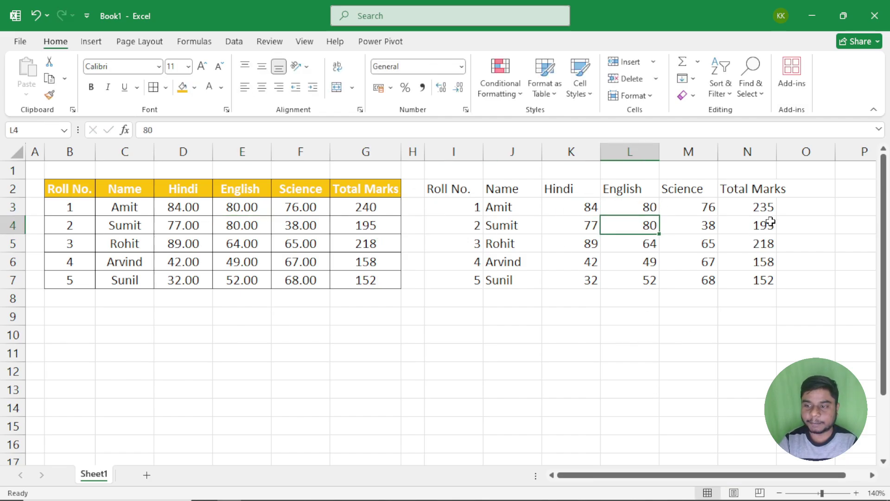
# Inspect the content of N3 in the values-only copy for a formula.
pyautogui.click(751, 207)
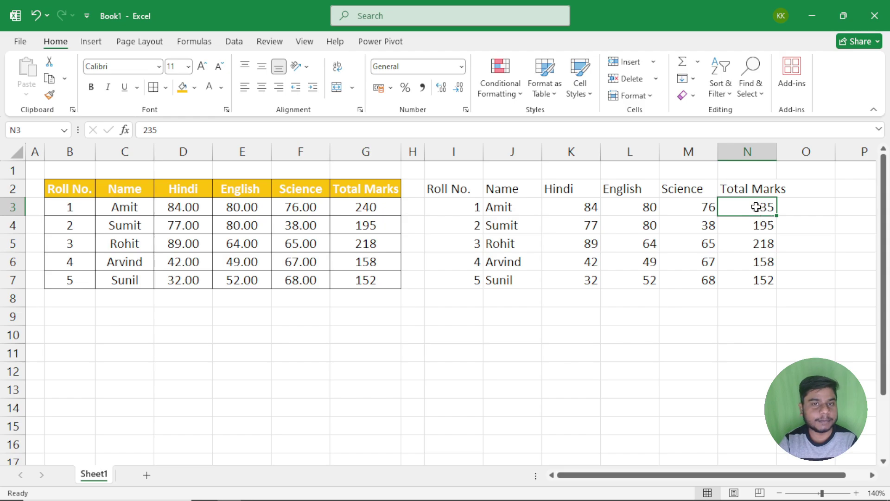
pyautogui.doubleClick(756, 207)
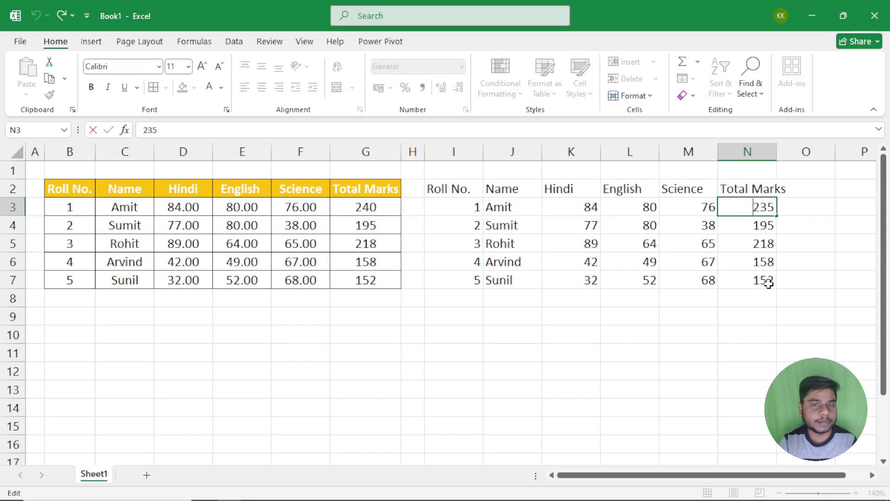
pyautogui.press('Escape')
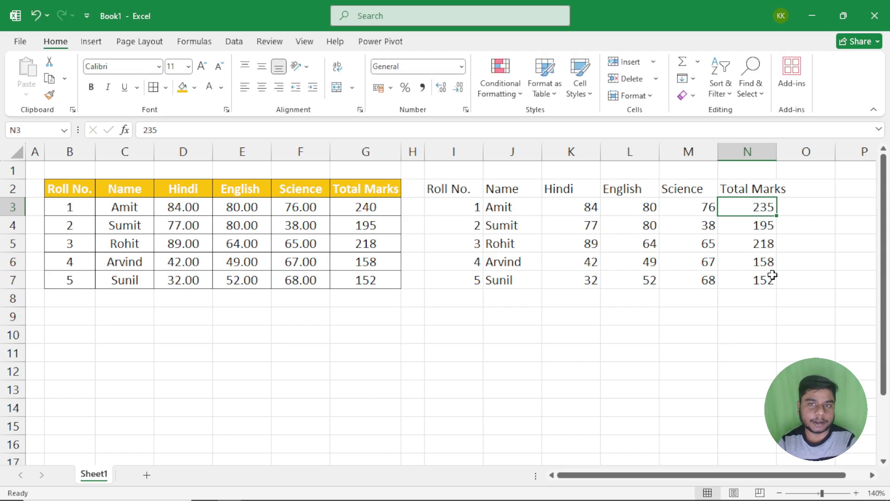
# Undo both English mark edits and the values-only paste at I2.
pyautogui.hotkey('ctrl', 'z')
pyautogui.hotkey('ctrl', 'z')
pyautogui.hotkey('ctrl', 'z')
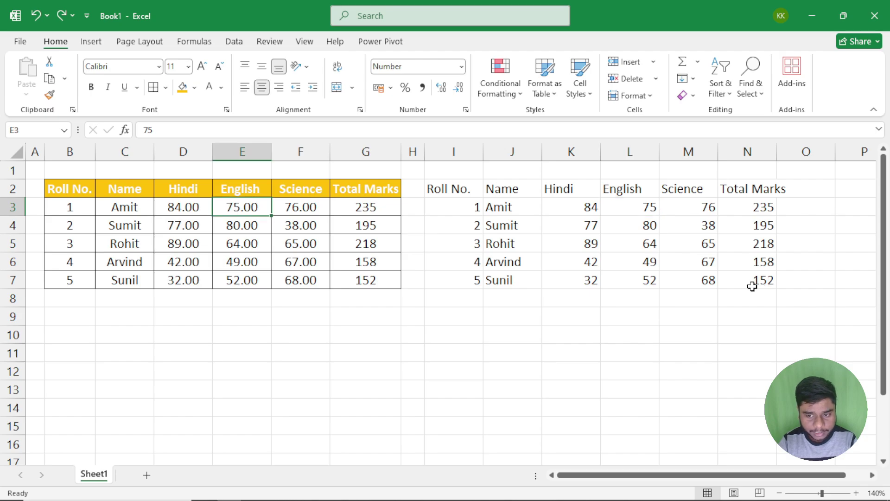
# Paste the copied table at I2 with Values & Number Formatting, and check the pasted marks and the total in N3.
pyautogui.click(27, 92)
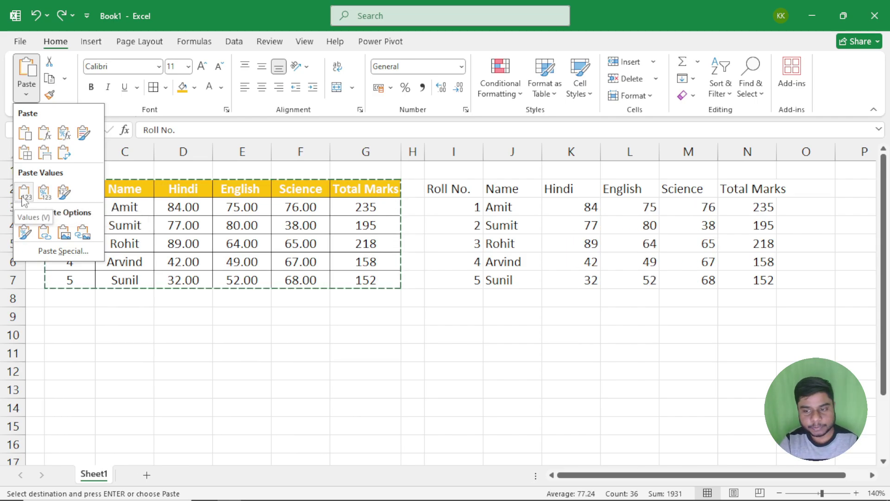
pyautogui.click(45, 200)
pyautogui.click(675, 261)
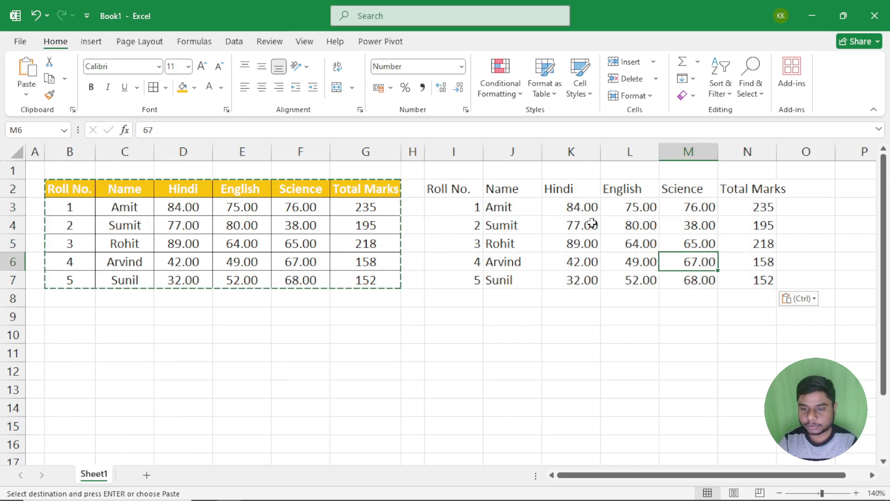
pyautogui.click(577, 207)
pyautogui.moveTo(577, 207); pyautogui.dragTo(681, 260)
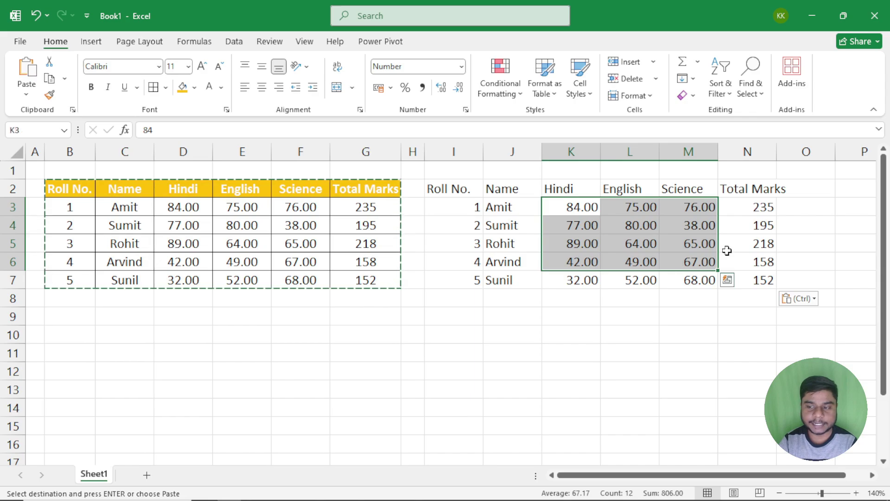
pyautogui.moveTo(698, 207); pyautogui.dragTo(762, 214)
pyautogui.click(762, 214)
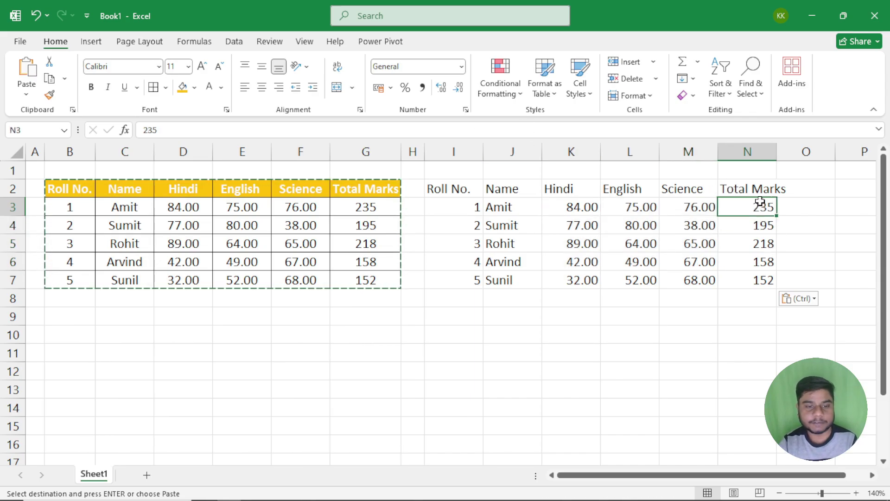
# Try 80 as the first student's English mark in L3, and undo both that edit and the number-formatted paste.
pyautogui.click(633, 209)
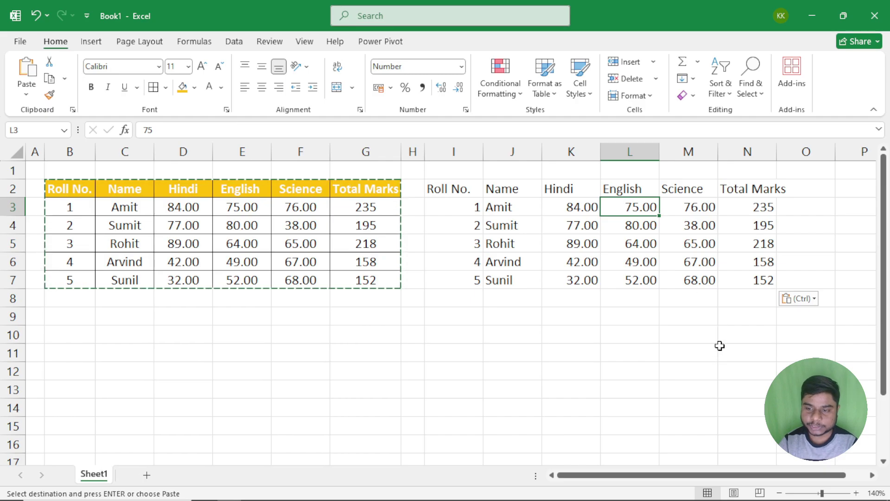
pyautogui.write('80')
pyautogui.press('Return')
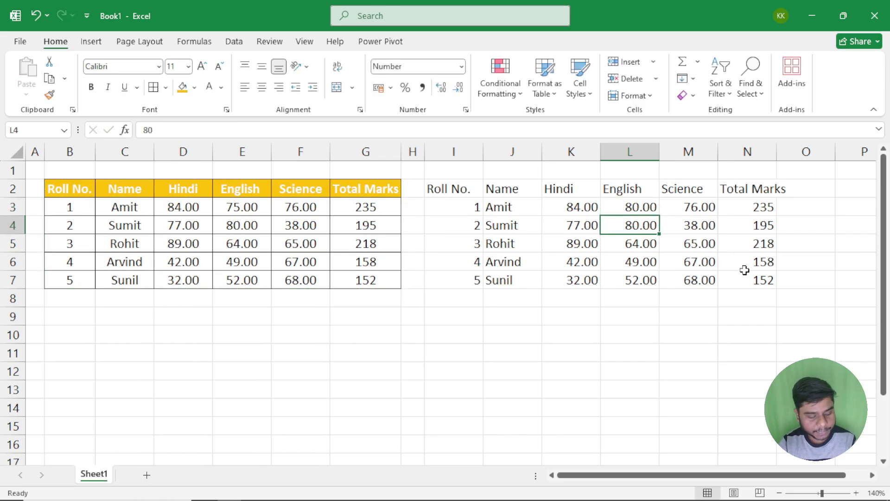
pyautogui.hotkey('ctrl', 'z')
pyautogui.hotkey('ctrl', 'z')
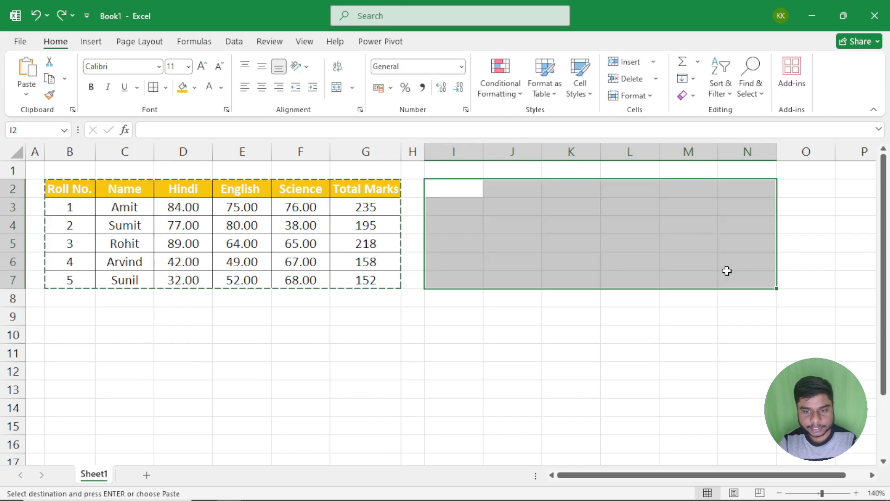
# Paste the copied table at I2 with Values & Source Formatting, and check the contents of K4 and N3.
pyautogui.click(26, 94)
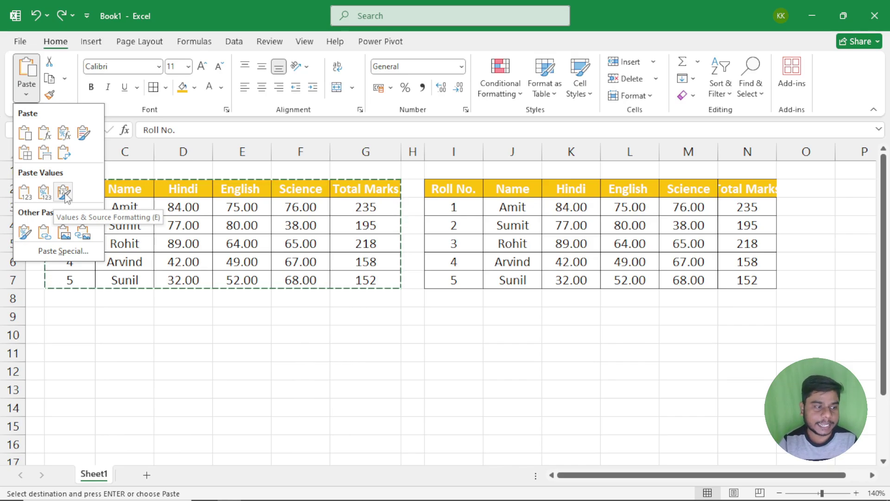
pyautogui.click(65, 197)
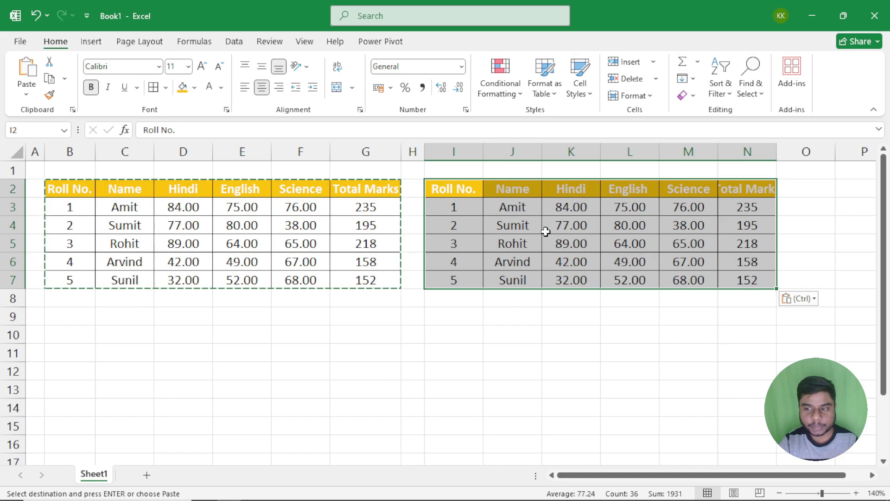
pyautogui.click(546, 228)
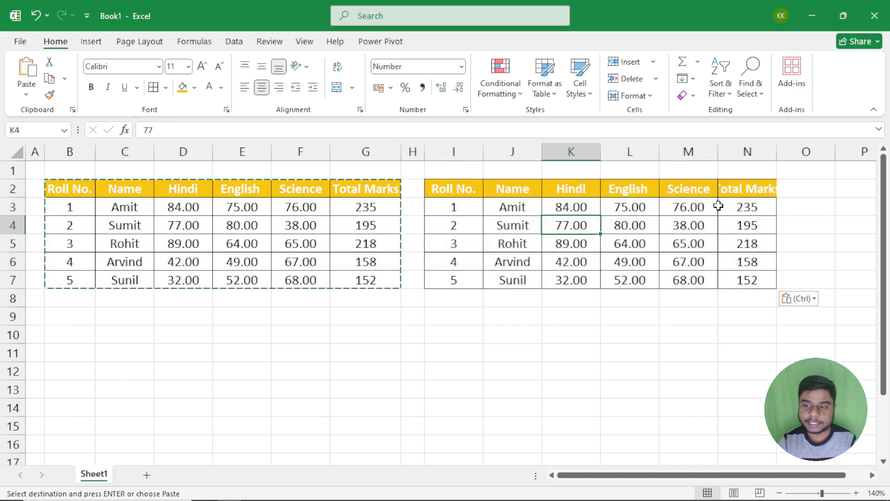
pyautogui.click(745, 206)
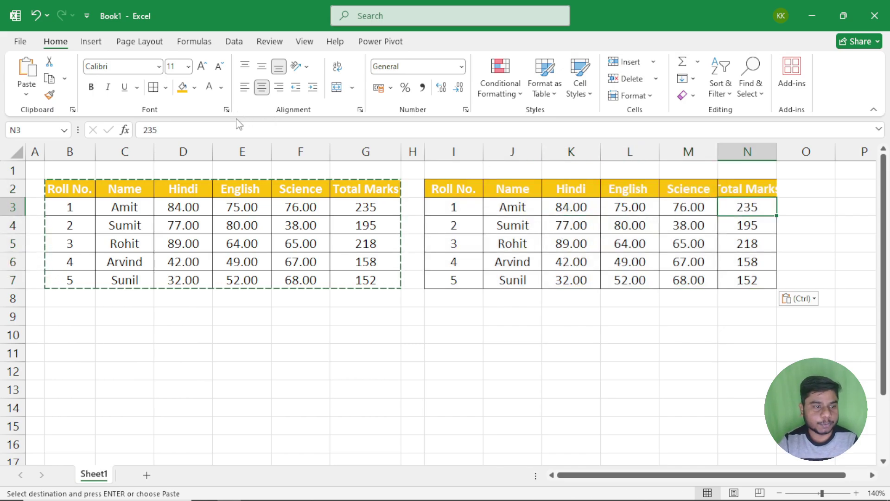
# Set the first student's English mark to 80 in L3 of the formatted copy and in E3 of the source table.
pyautogui.click(622, 207)
pyautogui.write('80')
pyautogui.press('Return')
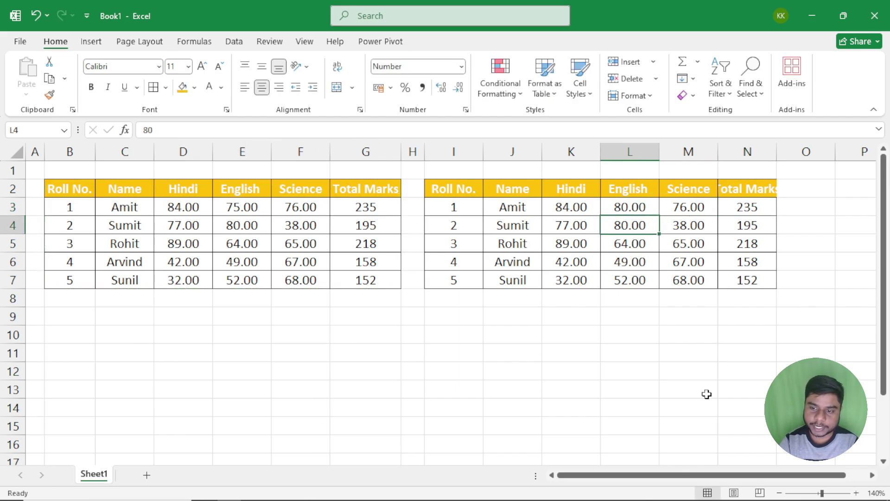
pyautogui.click(238, 208)
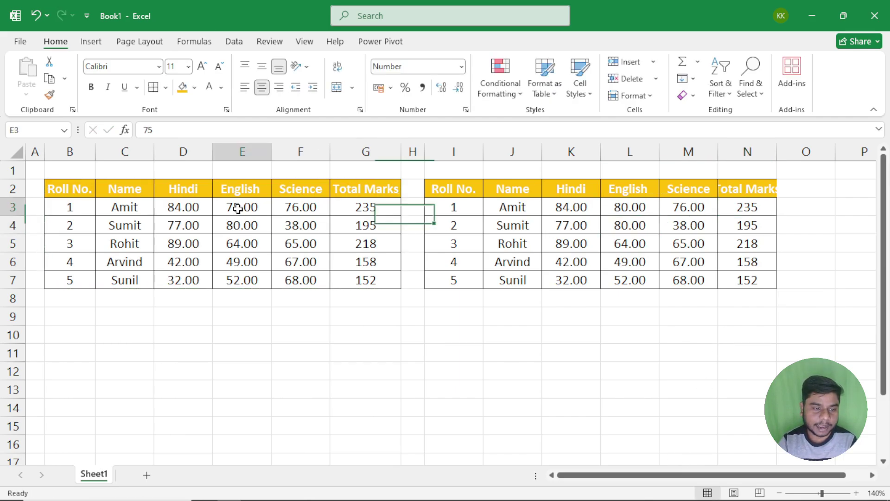
pyautogui.write('80')
pyautogui.press('Return')
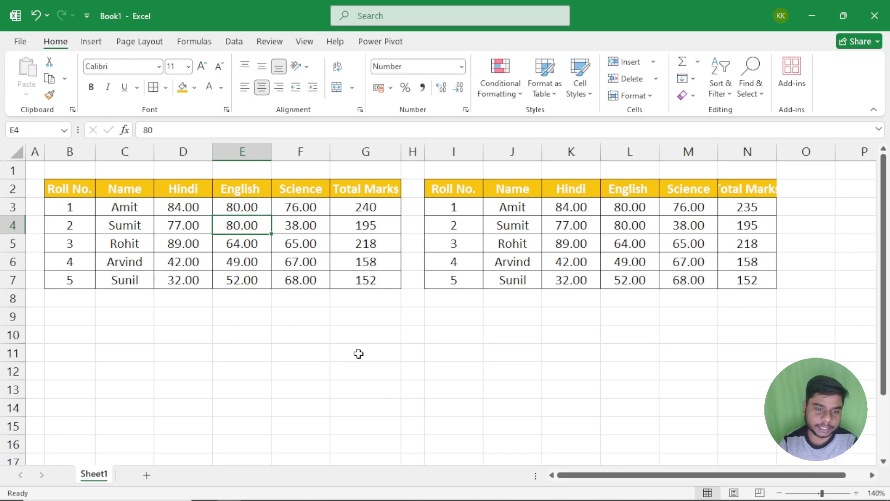
# Compare the formula behind the source total in G3 with the content of the pasted total in N3.
pyautogui.click(366, 207)
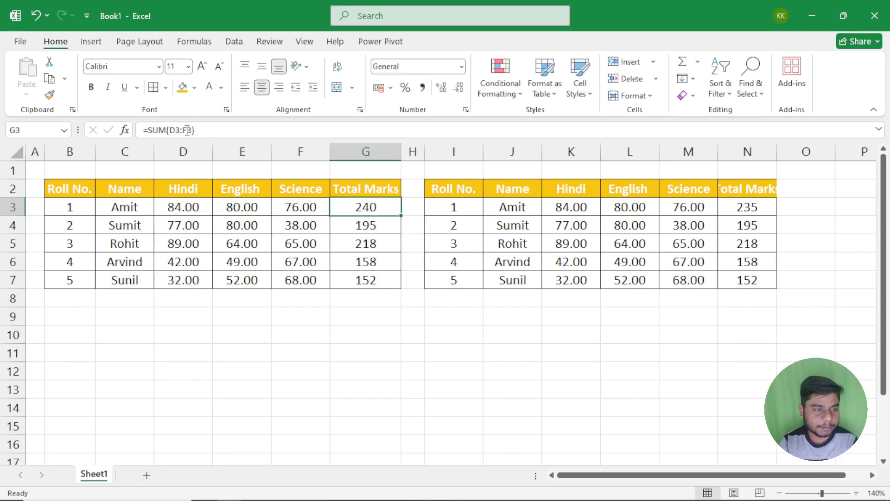
pyautogui.doubleClick(384, 215)
pyautogui.doubleClick(374, 207)
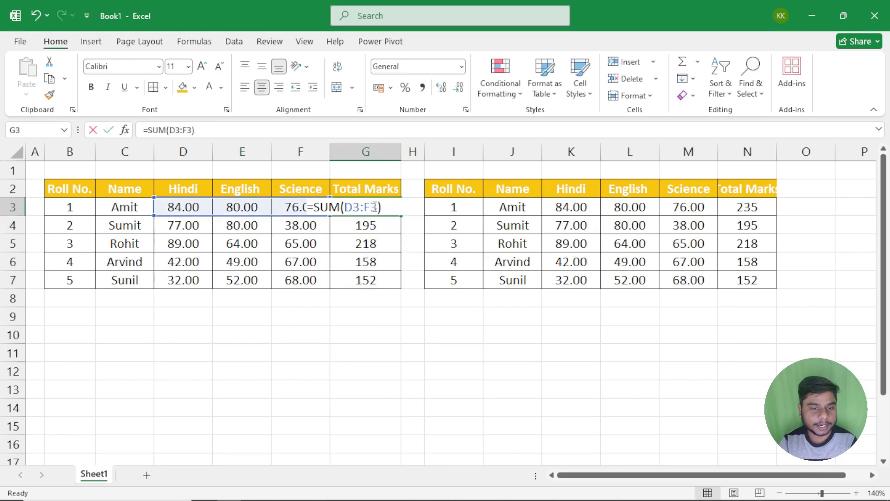
pyautogui.press('Escape')
pyautogui.doubleClick(740, 210)
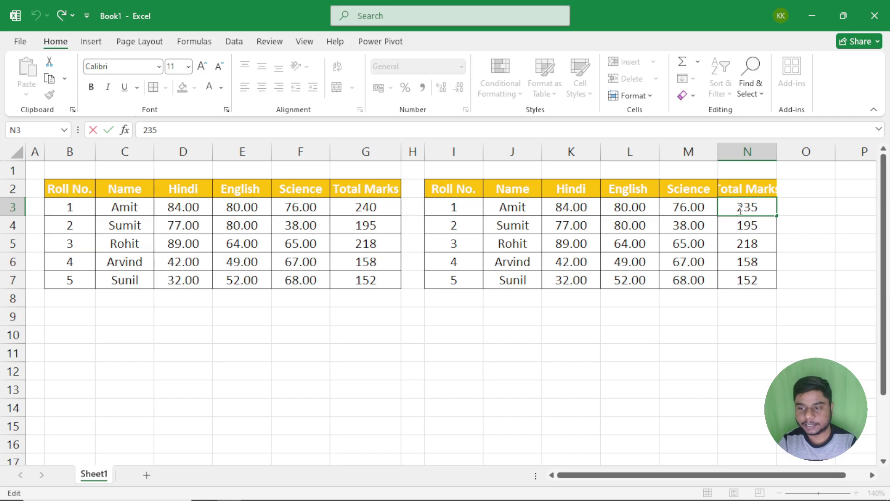
# Undo the English mark edits in E3 and L3 and the Values & Source Formatting paste.
pyautogui.press('Escape')
pyautogui.hotkey('ctrl', 'z')
pyautogui.hotkey('ctrl', 'z')
pyautogui.hotkey('ctrl', 'z')
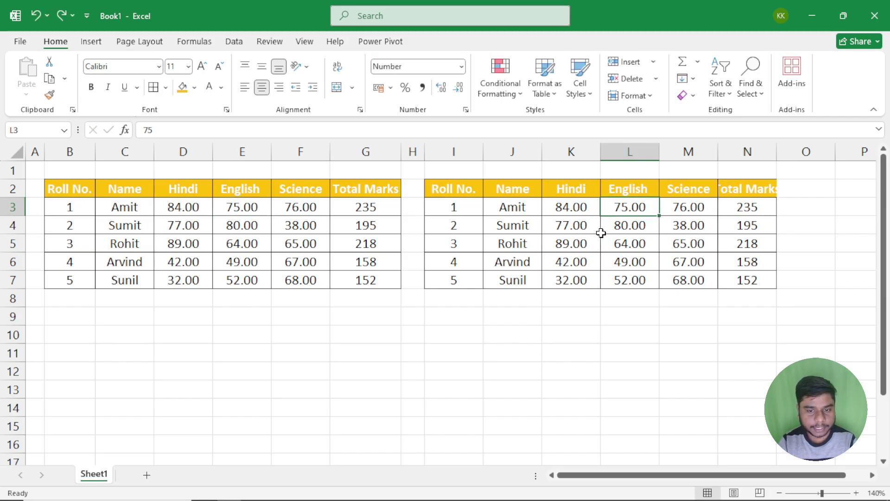
# Paste only the formatting of the copied table at I2 and inspect the empty formatted cells.
pyautogui.click(25, 95)
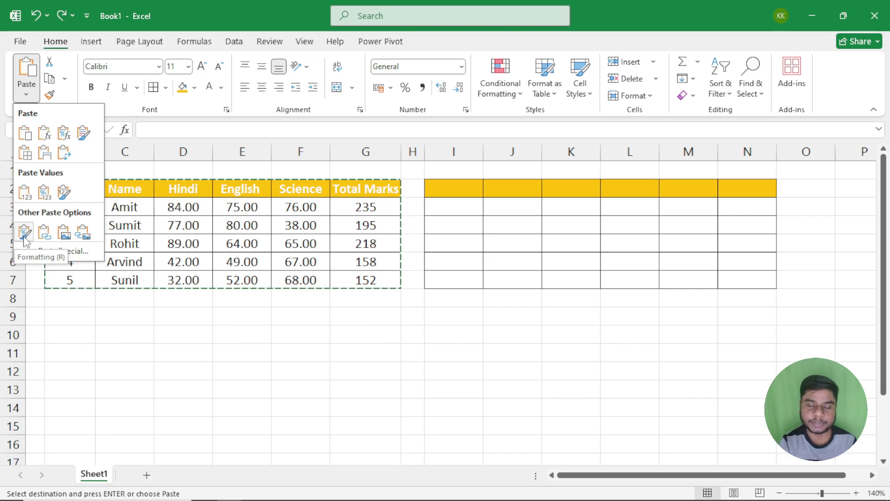
pyautogui.click(24, 232)
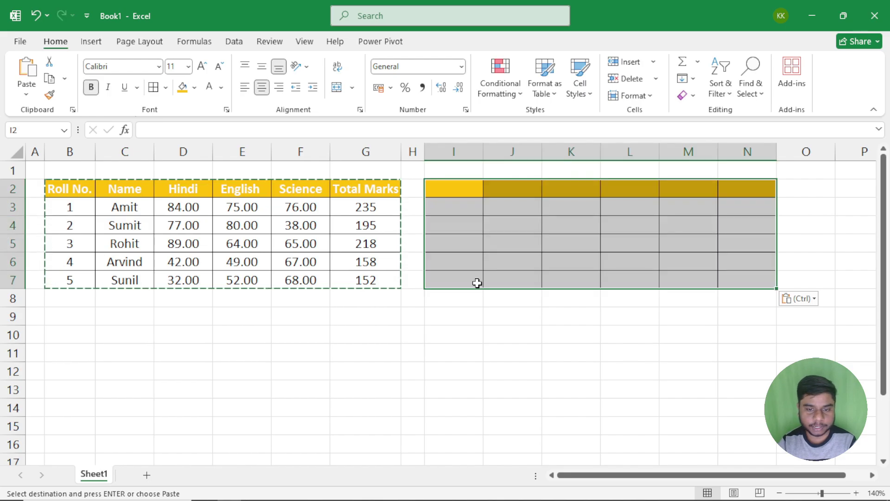
pyautogui.click(477, 282)
pyautogui.click(459, 194)
pyautogui.press('Escape')
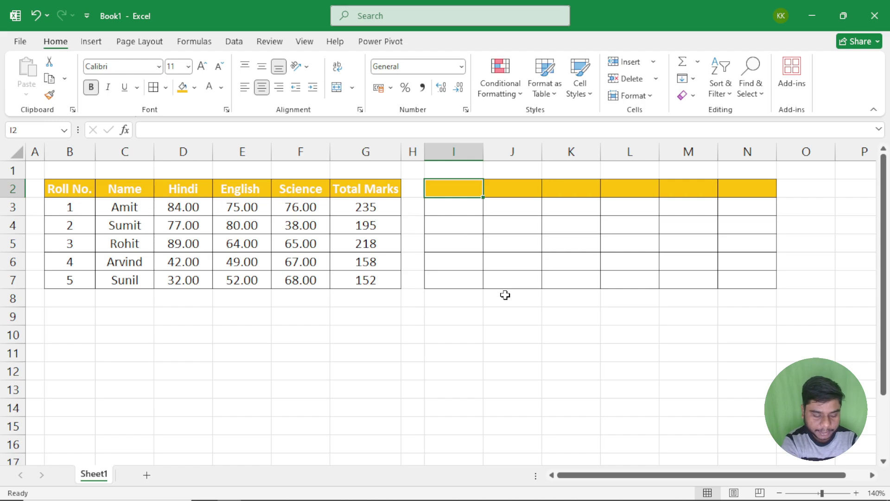
# Test the formatted blank table by entering Name in I2, 45 in K3 and 545 in K4.
pyautogui.write('Name')
pyautogui.press('Tab')
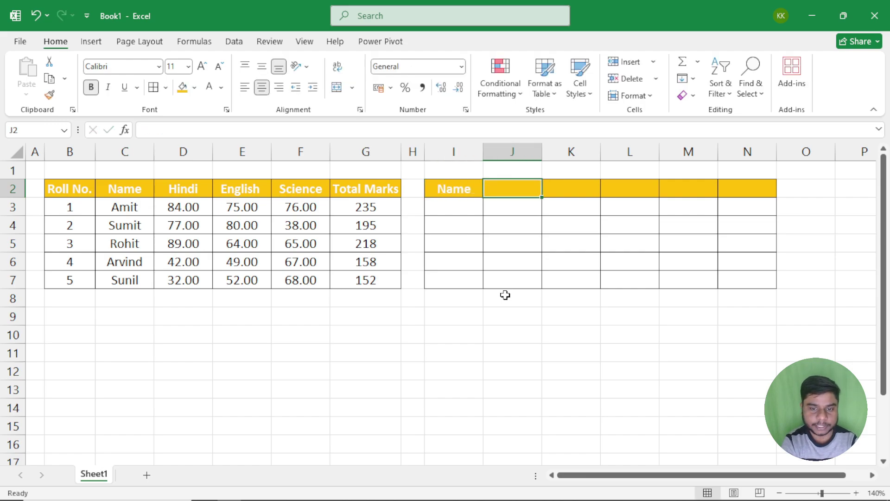
pyautogui.press('Down')
pyautogui.press('Right')
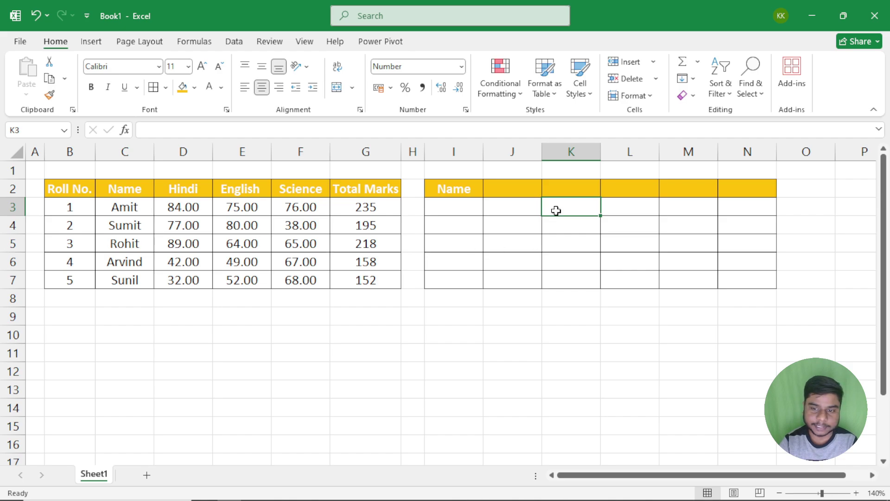
pyautogui.write('45')
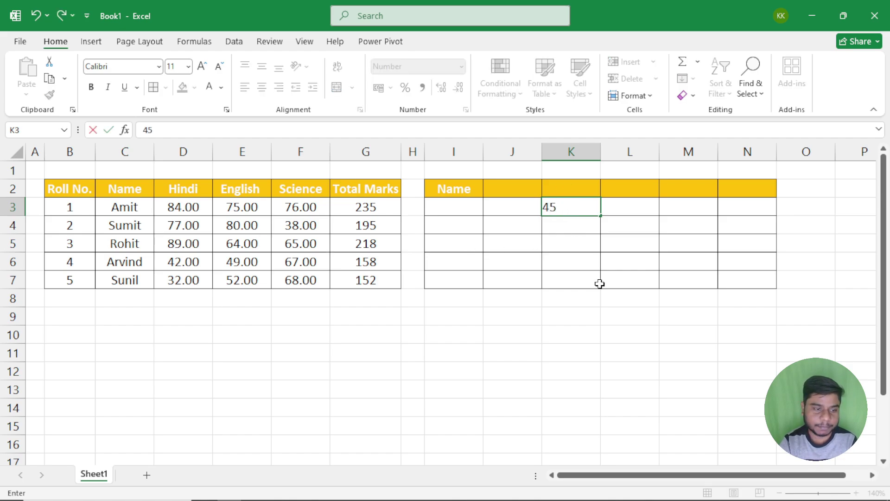
pyautogui.press('Return')
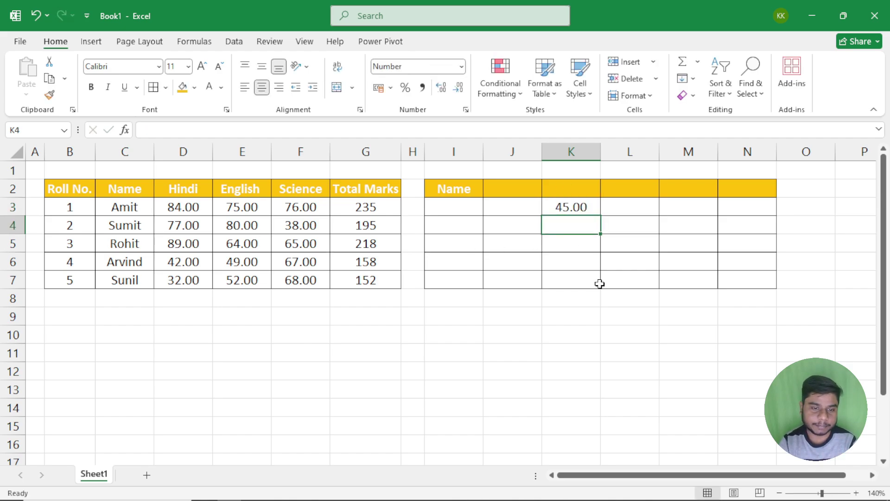
pyautogui.write('545')
pyautogui.press('Return')
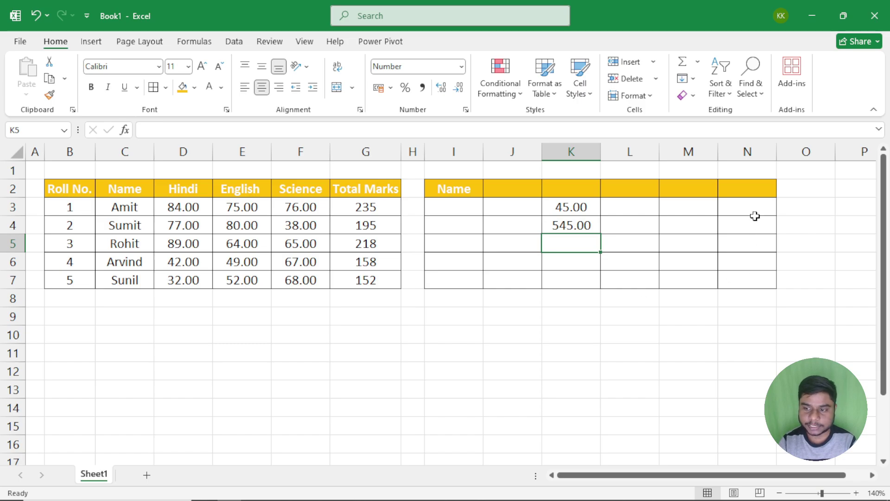
pyautogui.click(746, 204)
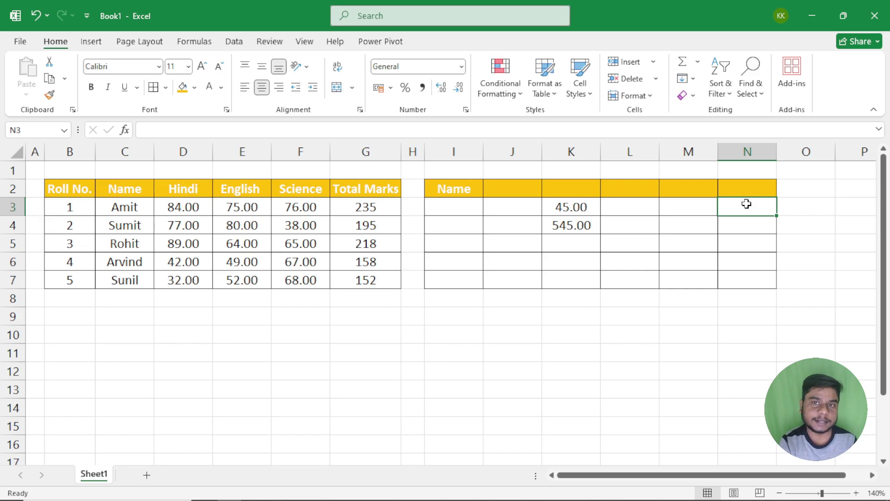
# Undo the test entries and the formatting-only paste.
pyautogui.hotkey('ctrl', 'z')
pyautogui.hotkey('ctrl', 'z')
pyautogui.hotkey('ctrl', 'z')
pyautogui.hotkey('ctrl', 'z')
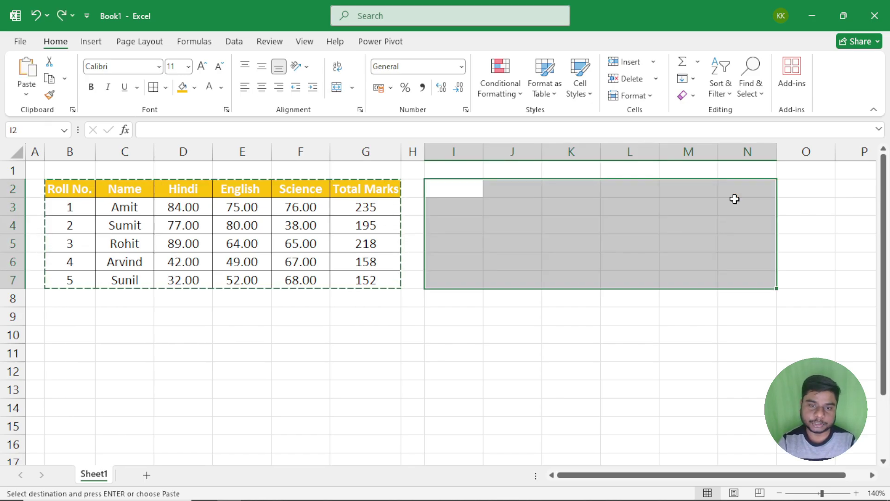
# Paste the copied table at I2 with Paste Link and end the copy mode.
pyautogui.click(27, 96)
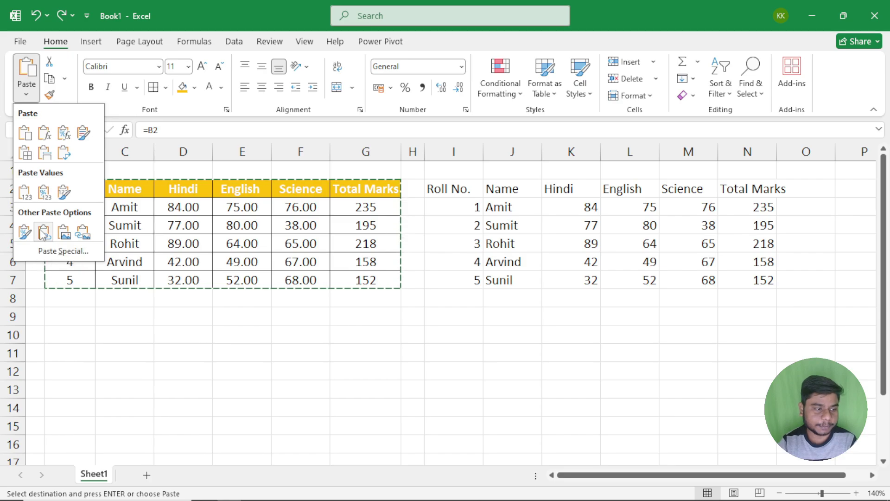
pyautogui.click(43, 233)
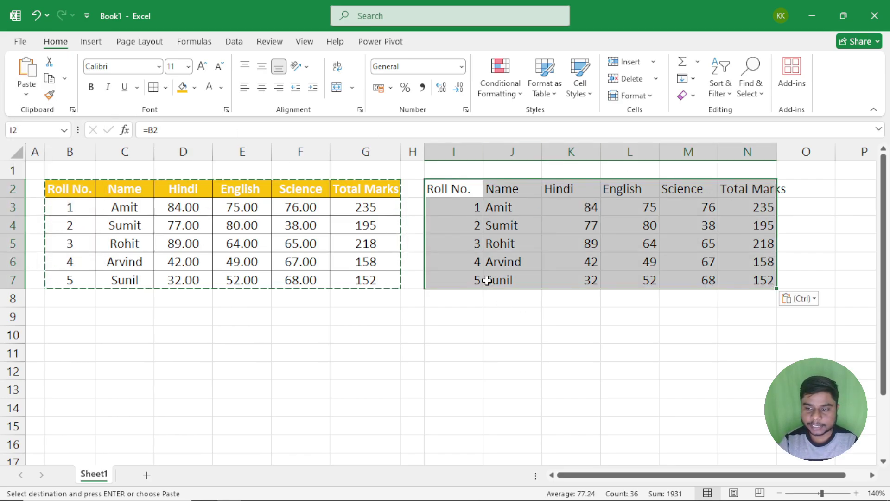
pyautogui.click(459, 190)
pyautogui.moveTo(453, 189); pyautogui.dragTo(729, 260)
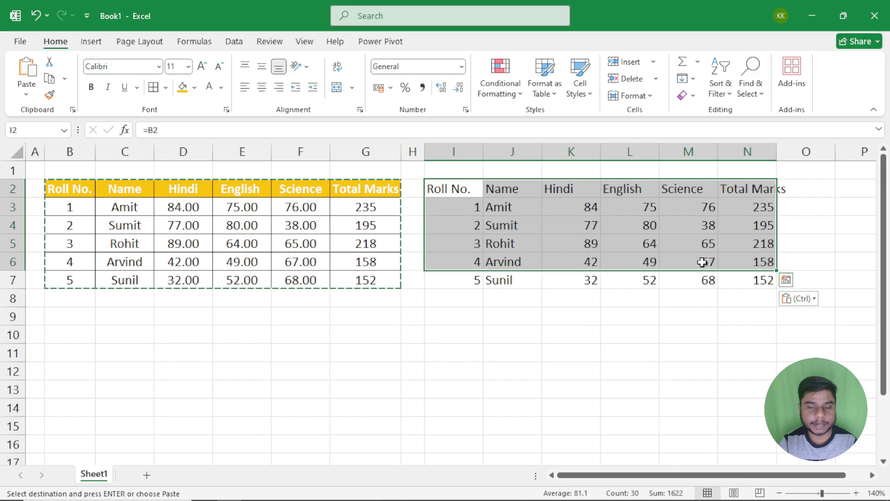
pyautogui.press('Escape')
# Check the link formulas behind the Hindi mark in K4, the marks in K3:M7 and the total in N3.
pyautogui.click(562, 218)
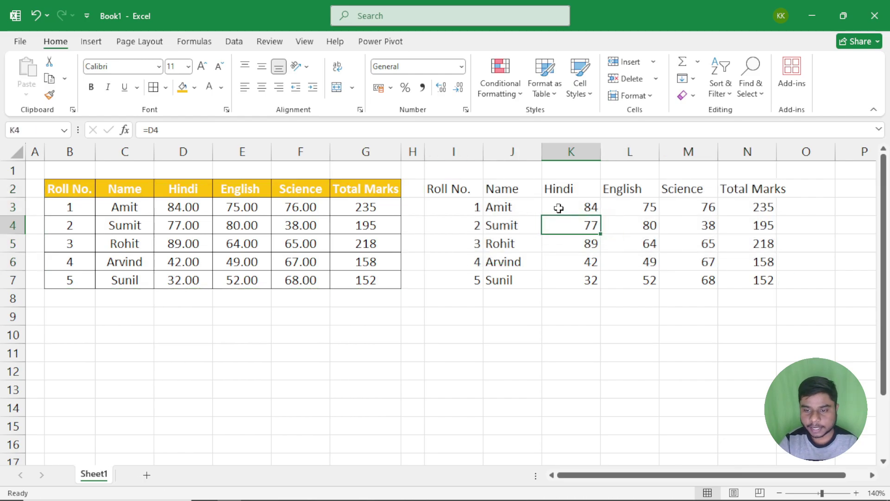
pyautogui.moveTo(558, 208); pyautogui.dragTo(669, 280)
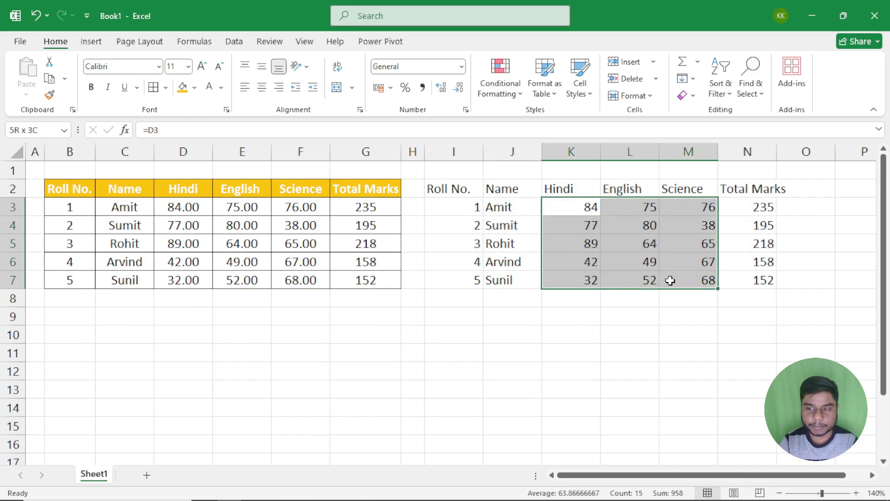
pyautogui.click(769, 209)
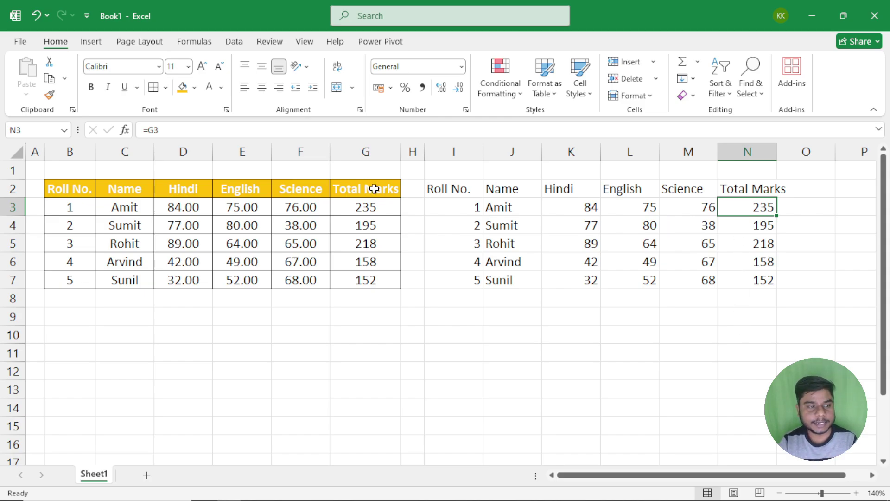
pyautogui.moveTo(445, 188); pyautogui.dragTo(731, 276)
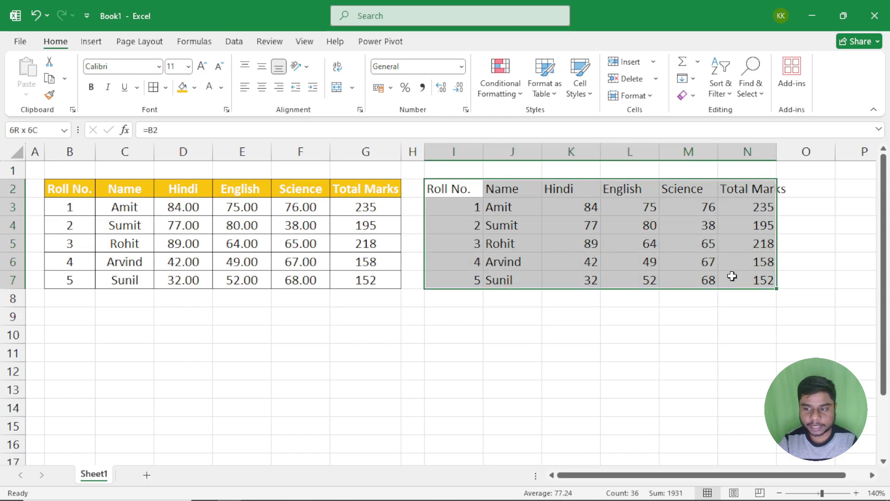
# Set the first student's Hindi mark to 90 in D3 and check the source total G3 and linked cells N3 and K3.
pyautogui.click(207, 214)
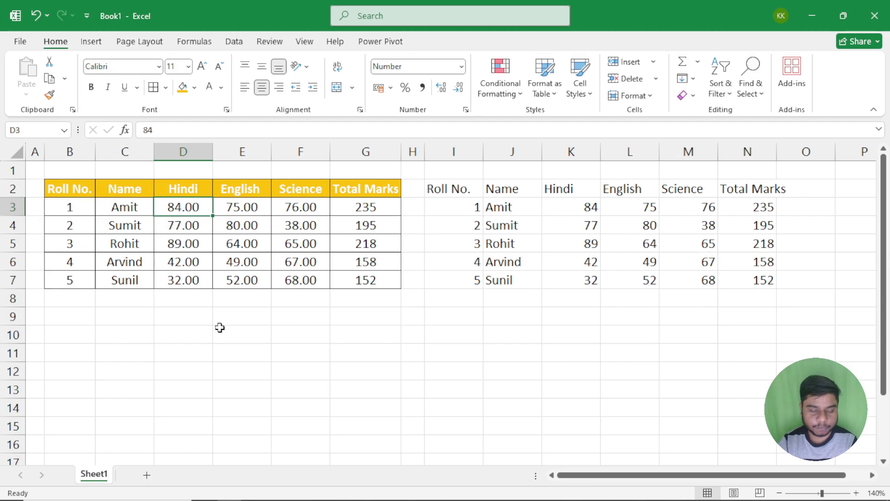
pyautogui.write('90')
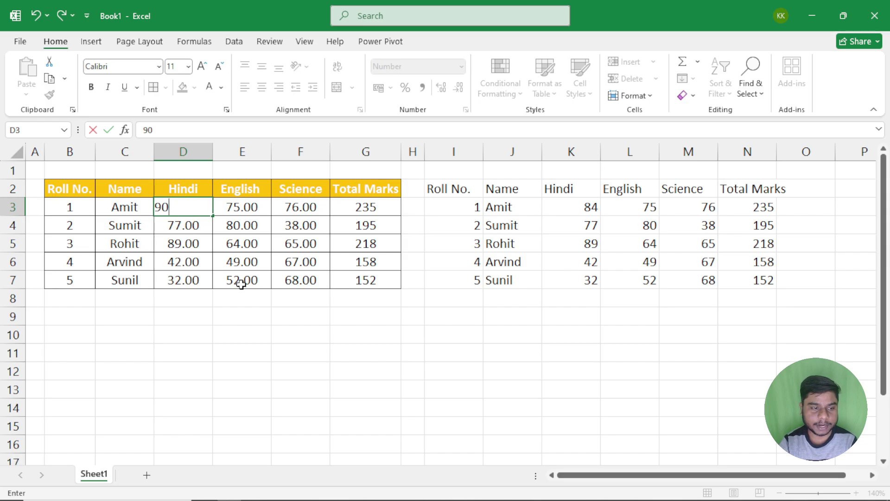
pyautogui.press('Return')
pyautogui.click(383, 213)
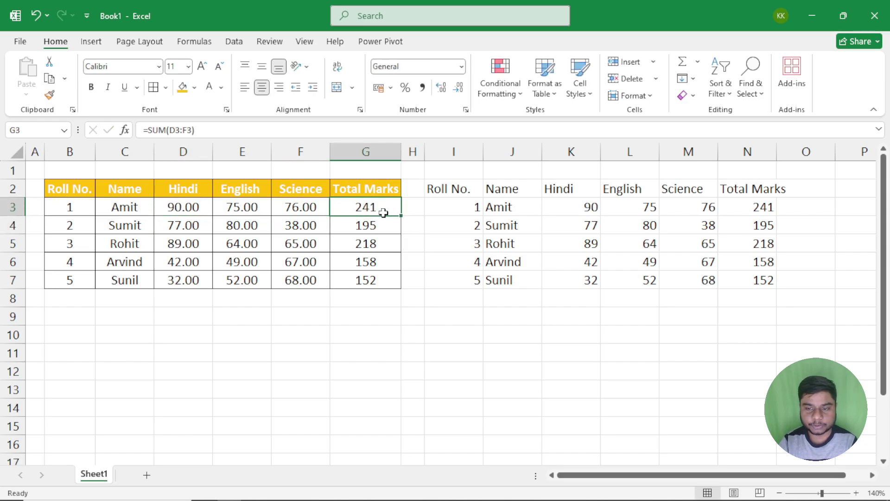
pyautogui.click(764, 210)
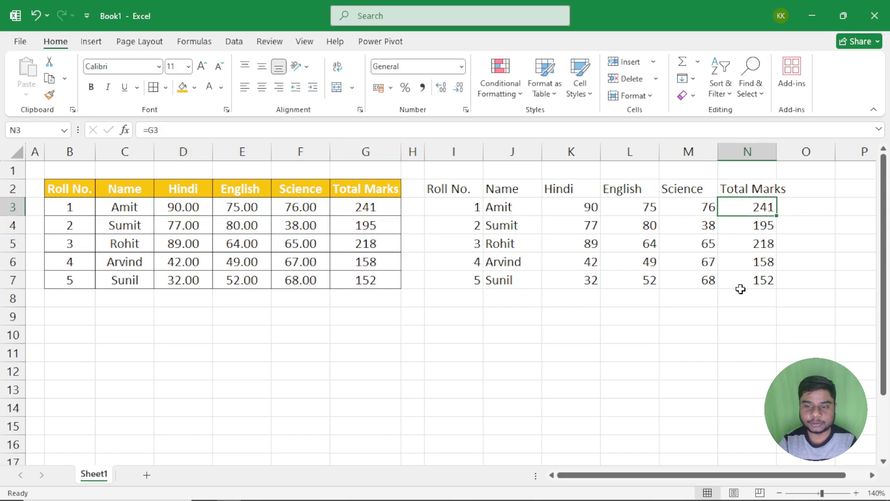
pyautogui.click(581, 212)
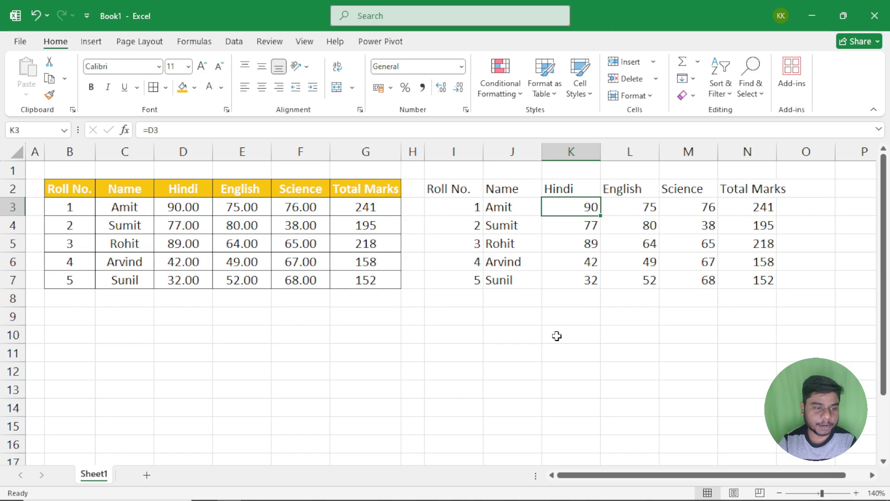
# Replace the last student's name in C7 of the source table, and check J7 and the whole linked table I2:N7.
pyautogui.click(130, 278)
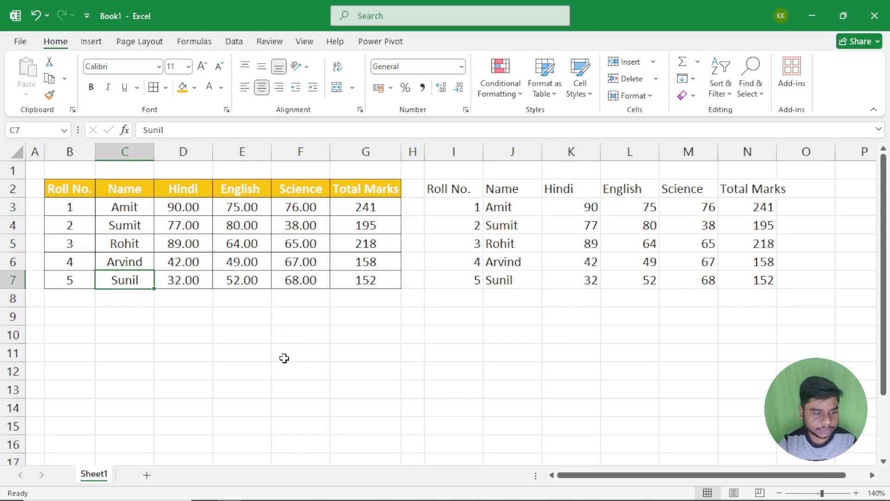
pyautogui.write('S')
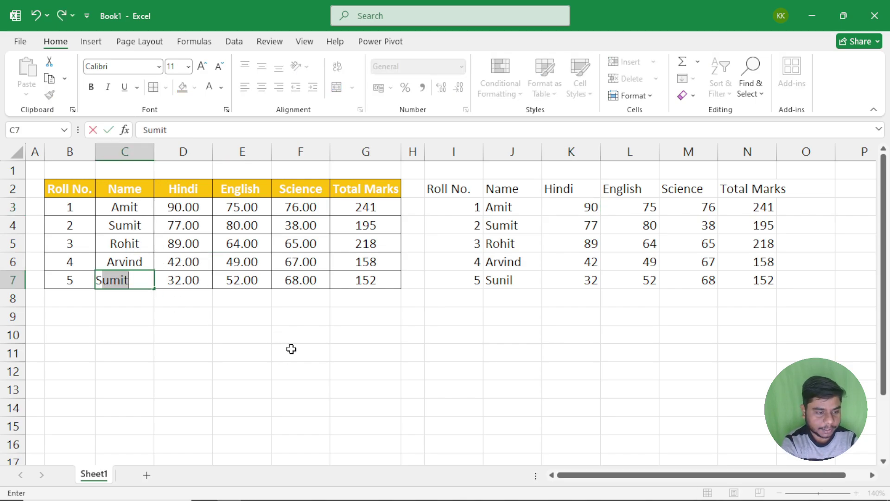
pyautogui.write('ivam')
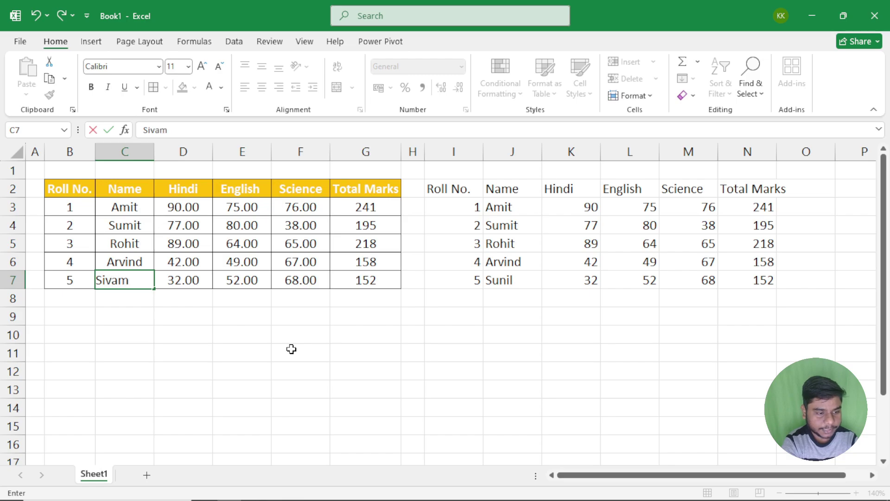
pyautogui.press('Return')
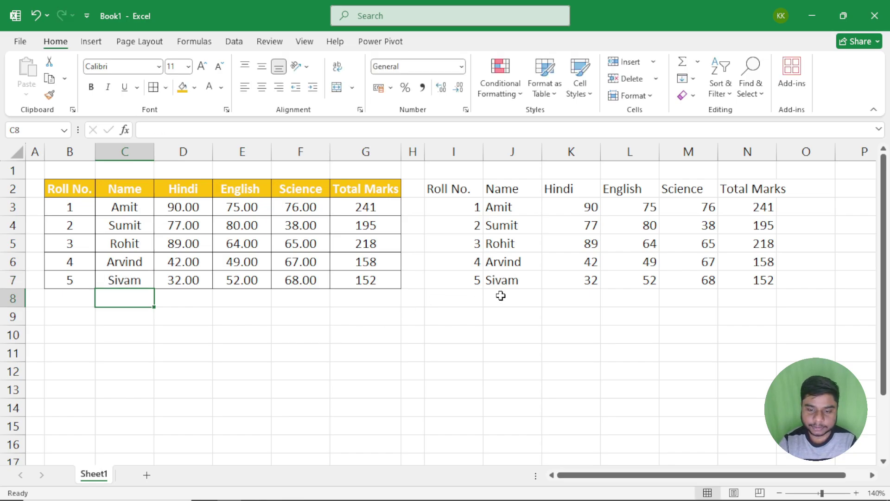
pyautogui.click(508, 279)
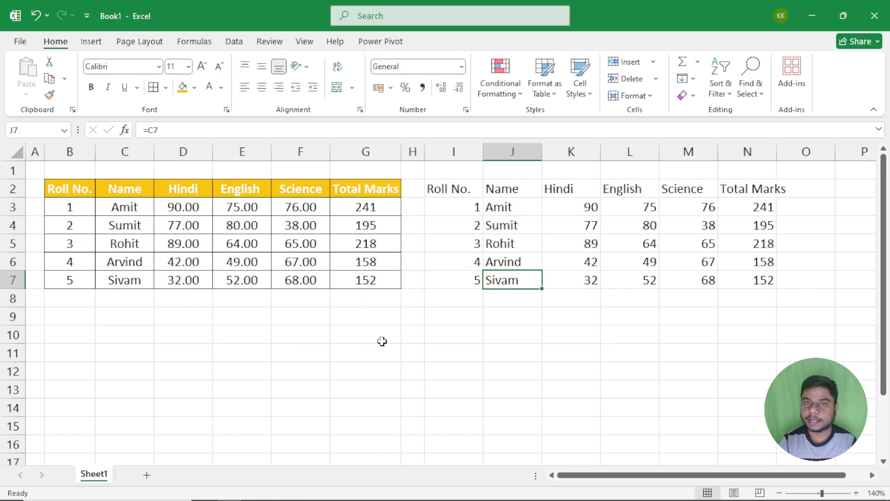
pyautogui.moveTo(450, 188)
pyautogui.mouseDown()
pyautogui.moveTo(722, 260)
pyautogui.moveTo(732, 279)
pyautogui.mouseUp()
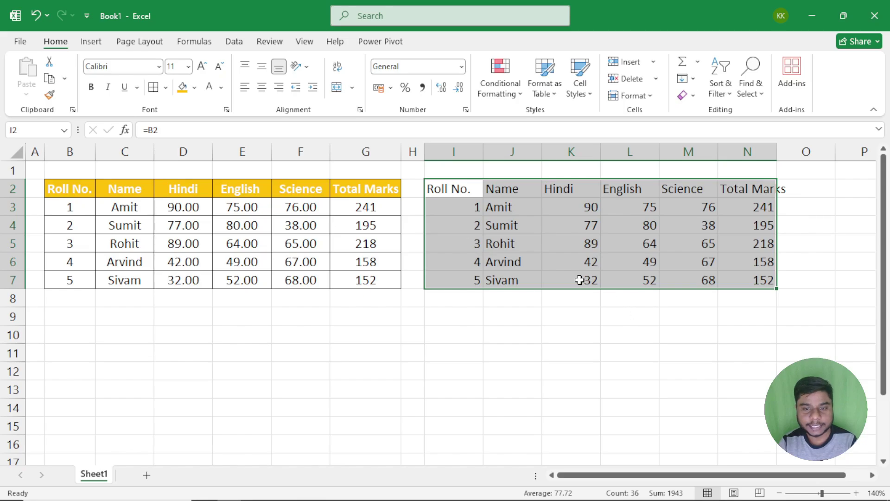
pyautogui.click(474, 187)
pyautogui.moveTo(474, 188)
pyautogui.mouseDown()
pyautogui.moveTo(774, 263)
pyautogui.moveTo(772, 283)
pyautogui.moveTo(764, 282)
pyautogui.mouseUp()
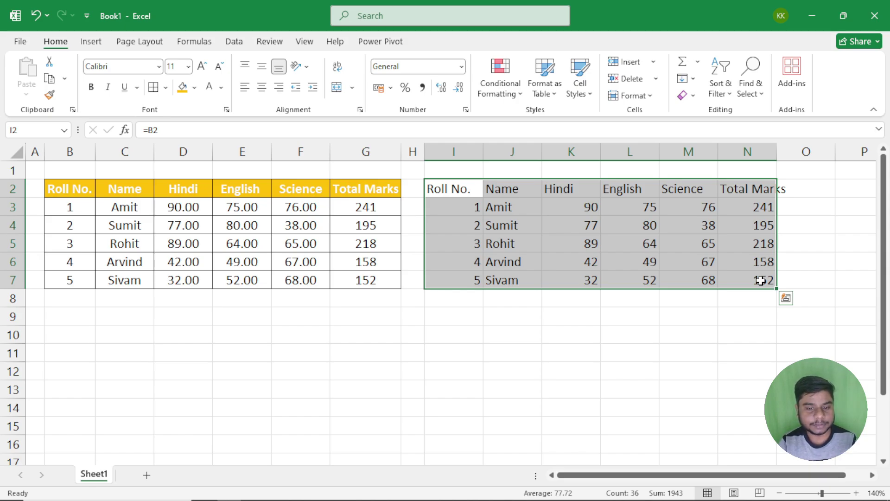
# Try a manual reference to B2 in I9 and cancel the entry.
pyautogui.click(472, 319)
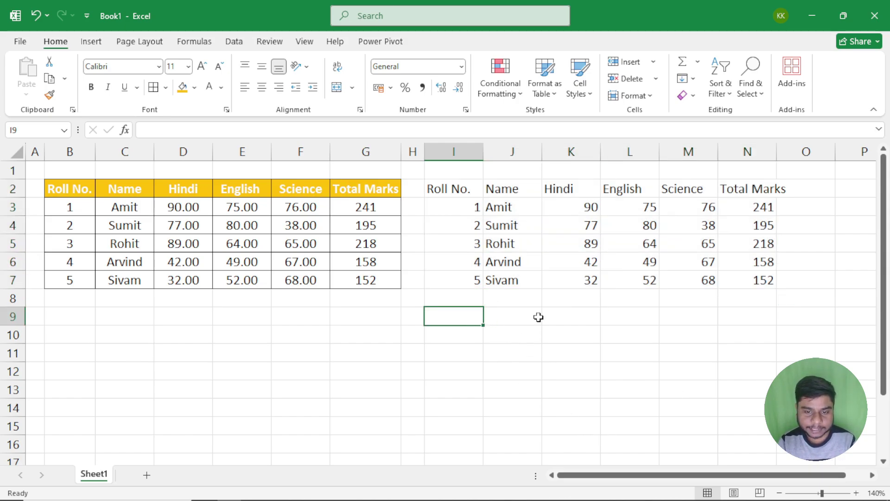
pyautogui.write('=')
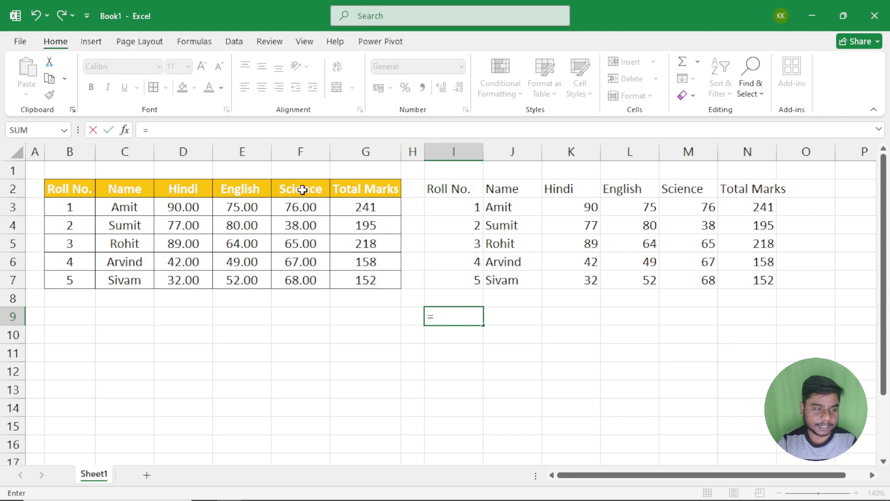
pyautogui.click(64, 188)
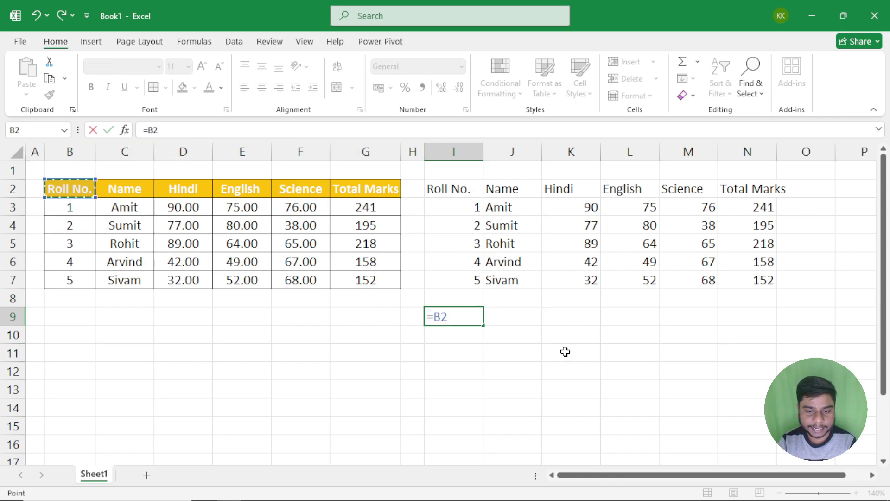
pyautogui.press('BackSpace')
pyautogui.press('BackSpace')
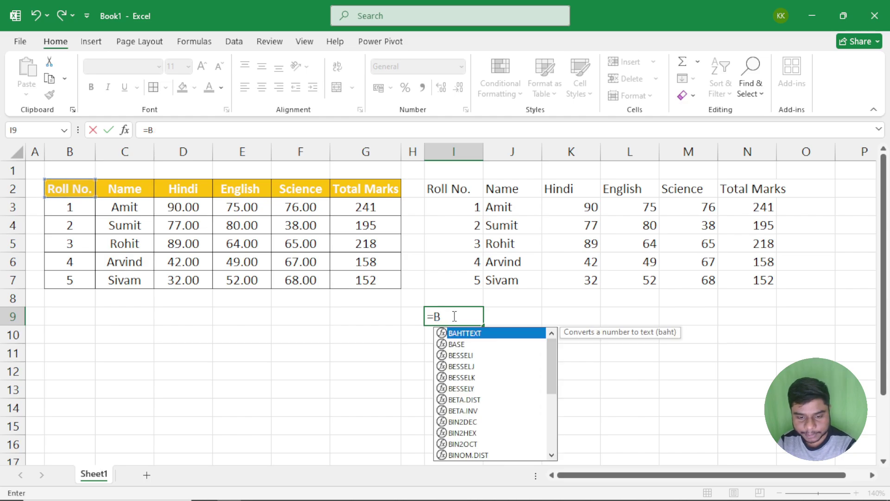
pyautogui.press('Escape')
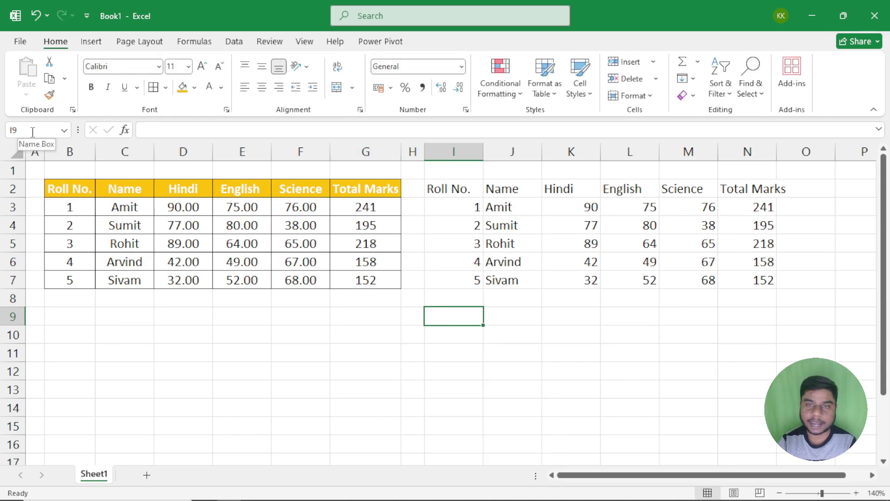
# Link cell I9 to the source table's first header with the formula =B2.
pyautogui.write('=')
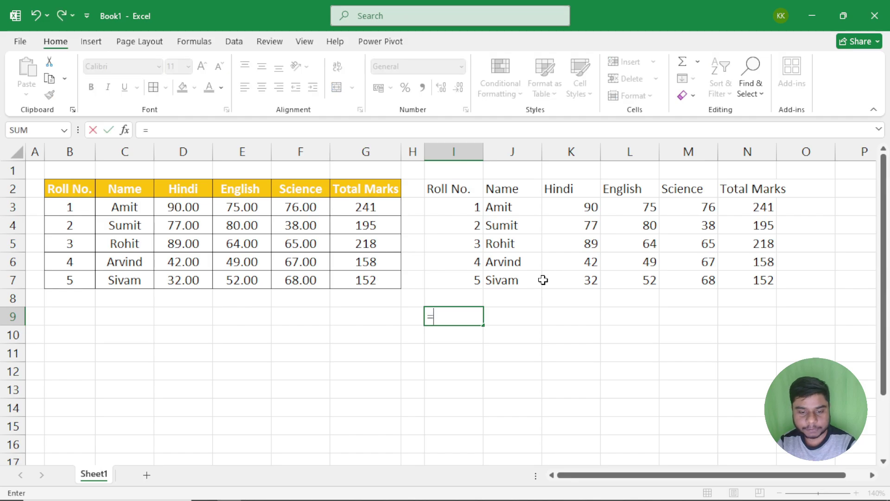
pyautogui.click(57, 189)
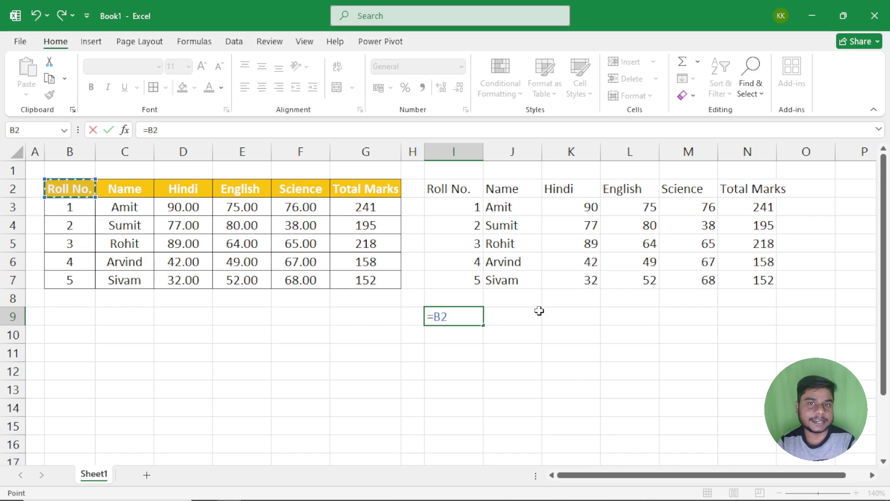
pyautogui.press('Return')
pyautogui.click(462, 313)
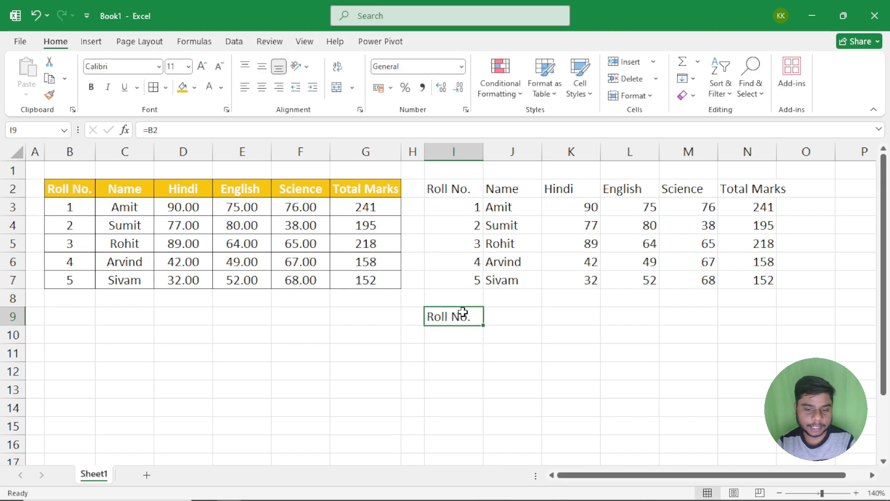
# Compare the source header in B2 with the reference formula behind I9.
pyautogui.click(59, 187)
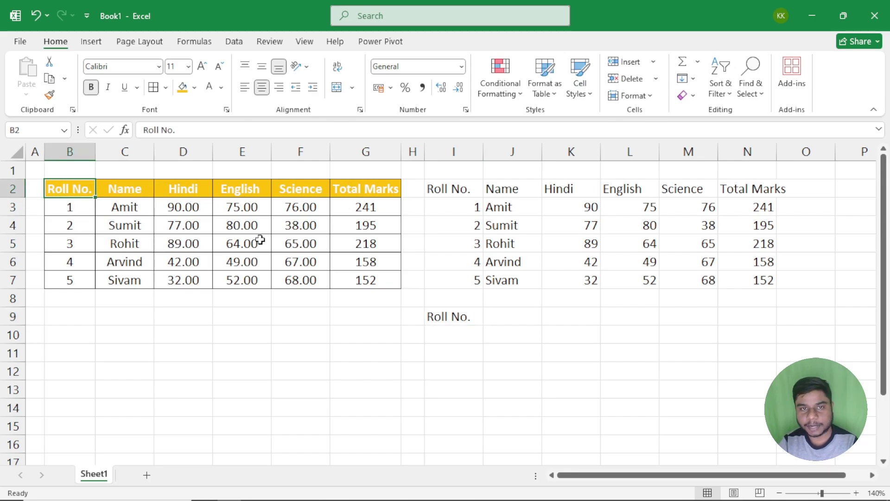
pyautogui.click(469, 313)
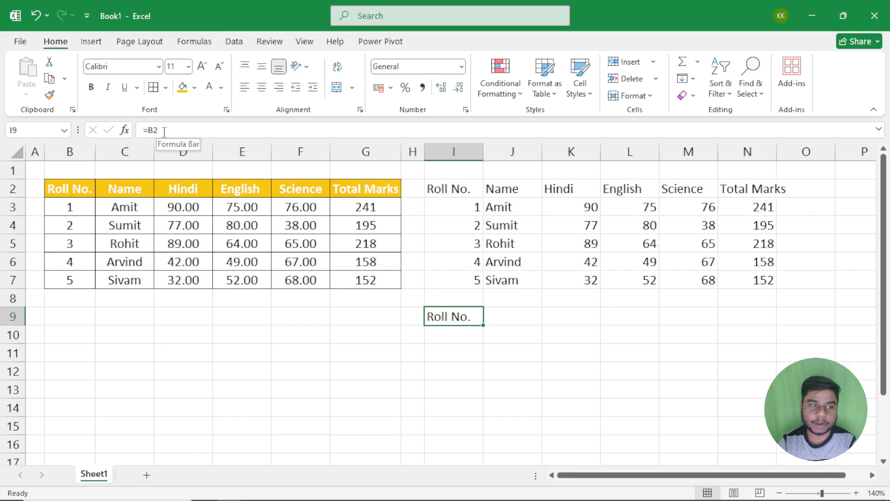
pyautogui.doubleClick(461, 311)
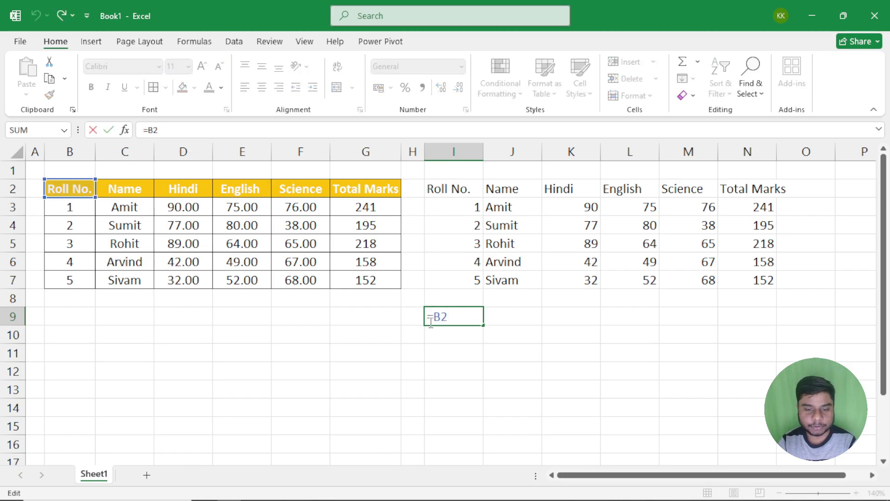
pyautogui.hotkey('ctrl', 'Return')
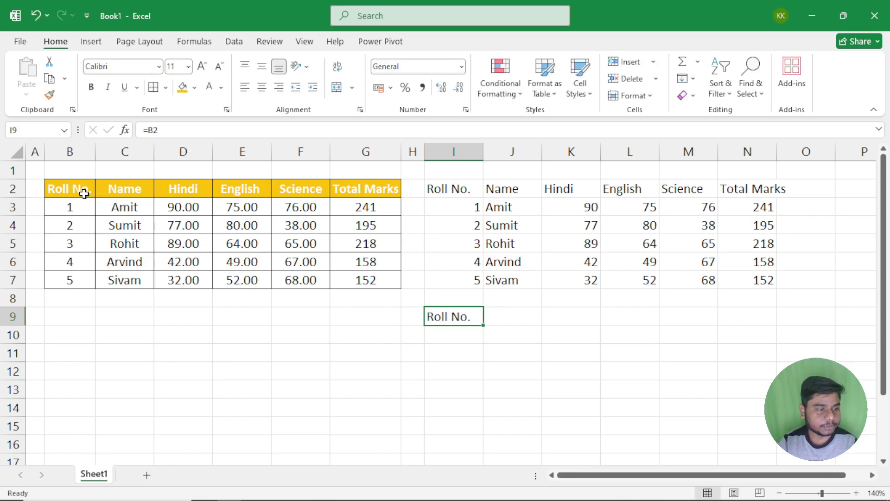
# Change the source header in B2 to ID and check the manually linked cell I9 and its formula.
pyautogui.click(84, 192)
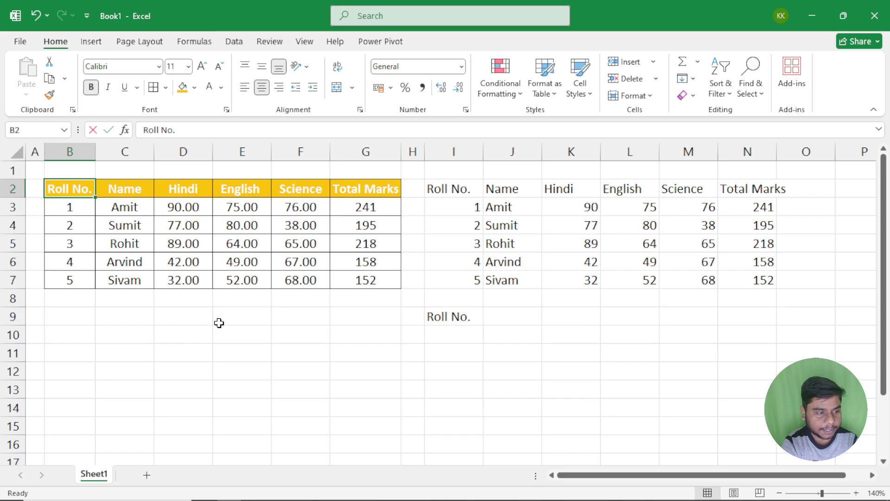
pyautogui.write('ID')
pyautogui.press('Return')
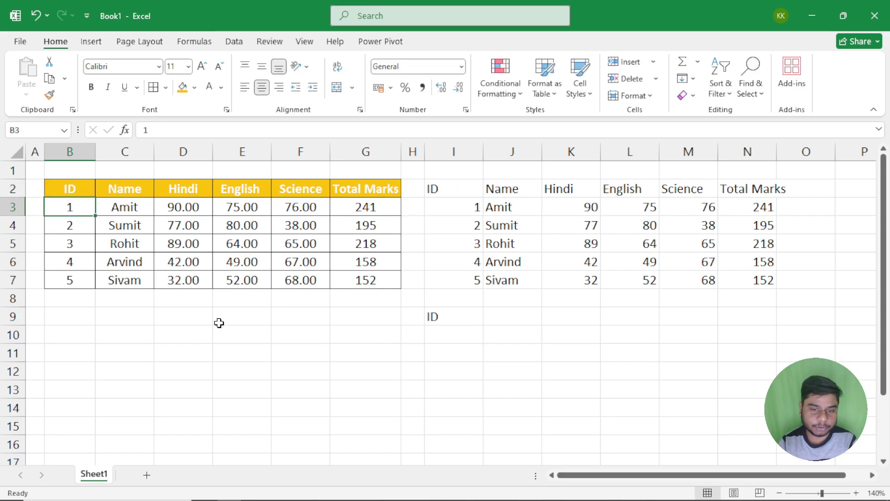
pyautogui.click(431, 316)
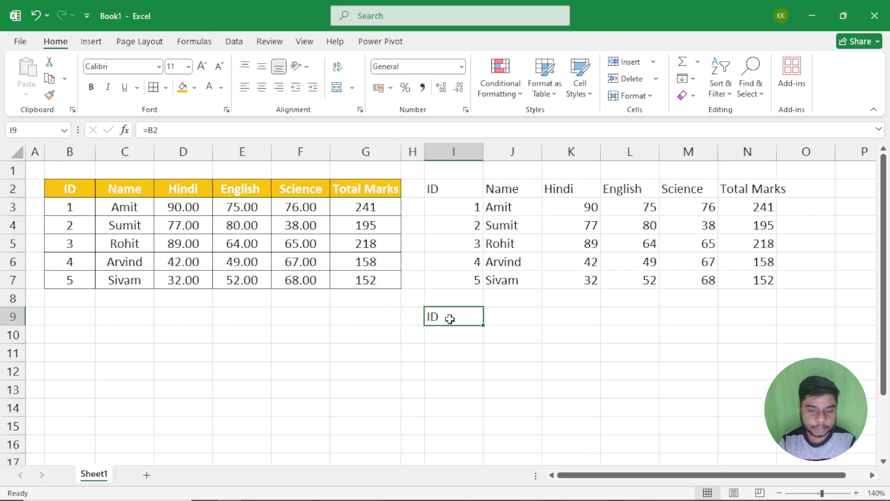
pyautogui.doubleClick(449, 319)
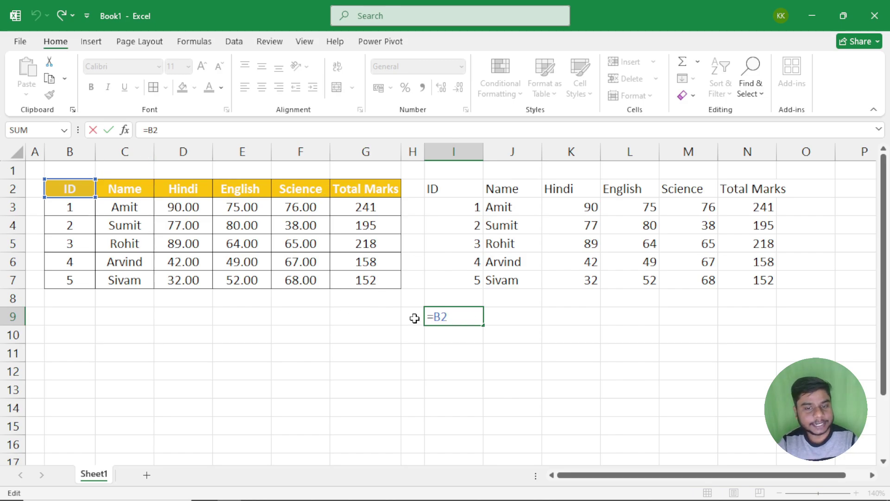
pyautogui.hotkey('ctrl', 'Return')
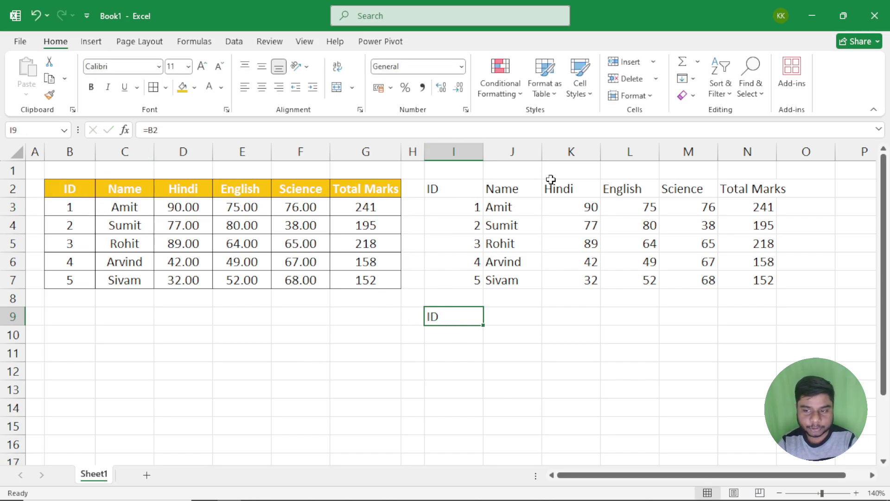
# Review the linked table I2:N7 and inspect the link formulas behind the header in I2 and the total in N3.
pyautogui.moveTo(454, 188); pyautogui.dragTo(755, 278)
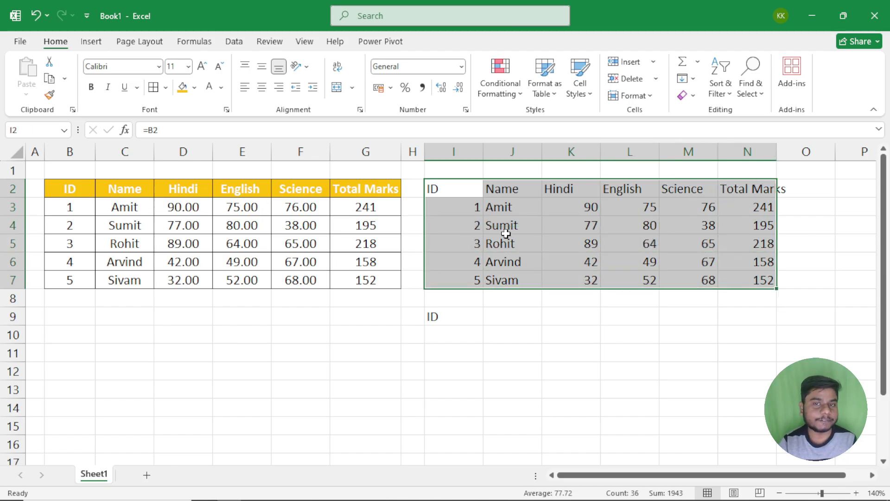
pyautogui.click(476, 194)
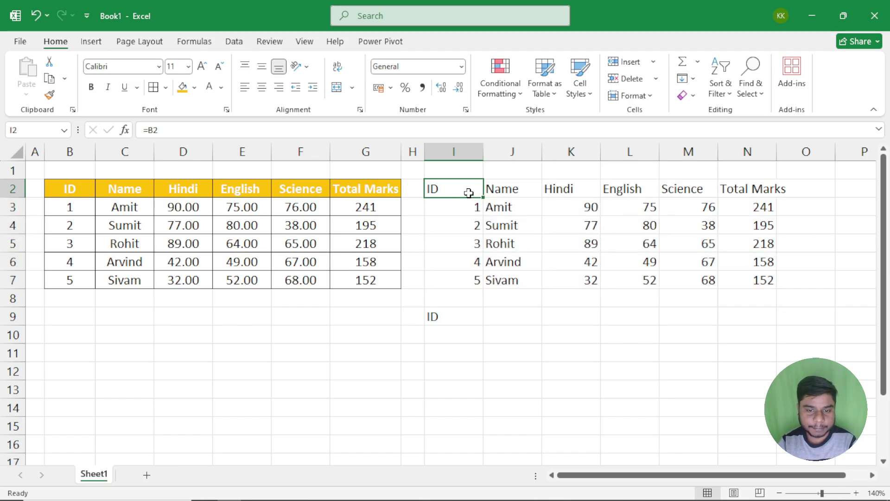
pyautogui.doubleClick(468, 193)
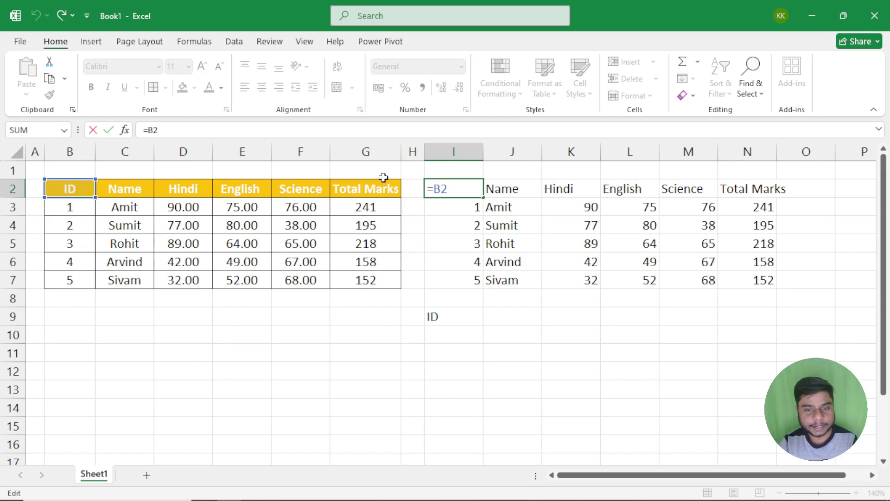
pyautogui.hotkey('ctrl', 'Return')
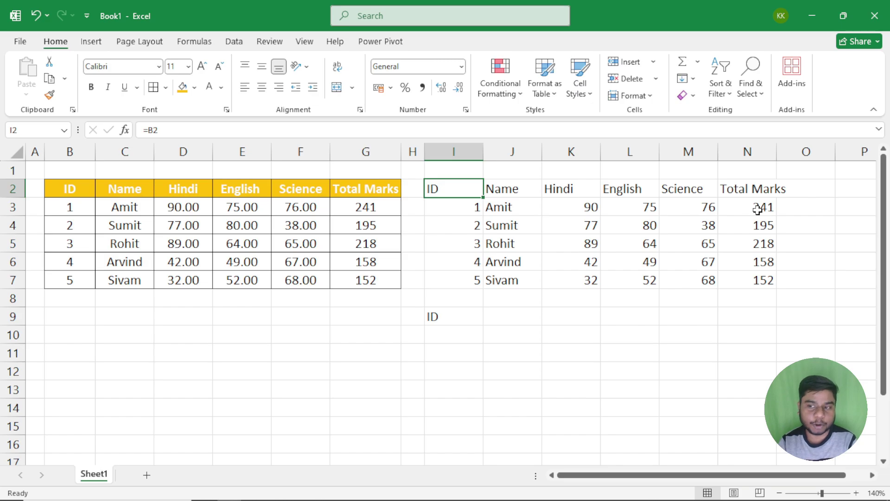
pyautogui.click(757, 210)
pyautogui.write('=G3')
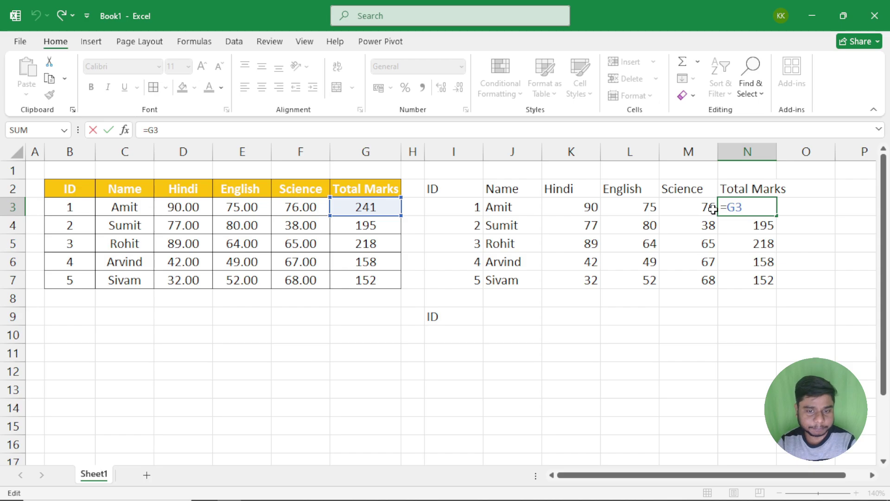
pyautogui.hotkey('ctrl', 'Return')
# Undo the header change, the manual link, the earlier name and mark edits and the Paste Link in I2:N7.
pyautogui.hotkey('ctrl', 'z')
pyautogui.hotkey('ctrl', 'z')
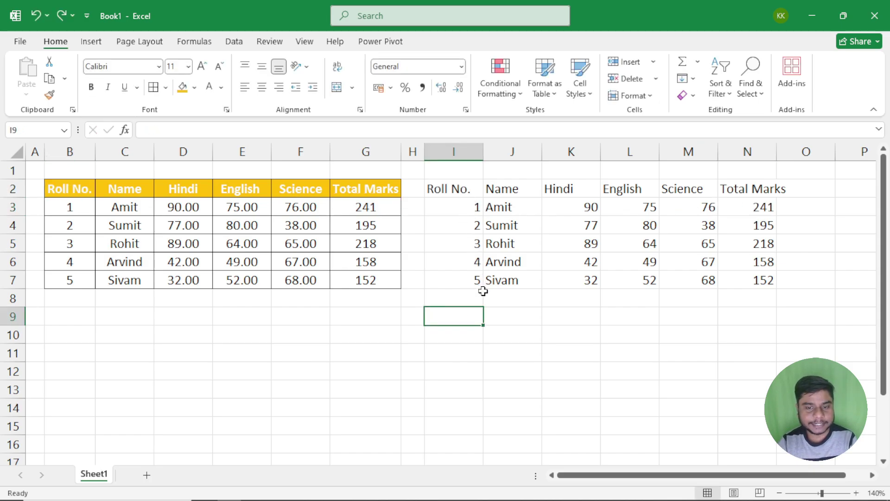
pyautogui.hotkey('ctrl', 'z')
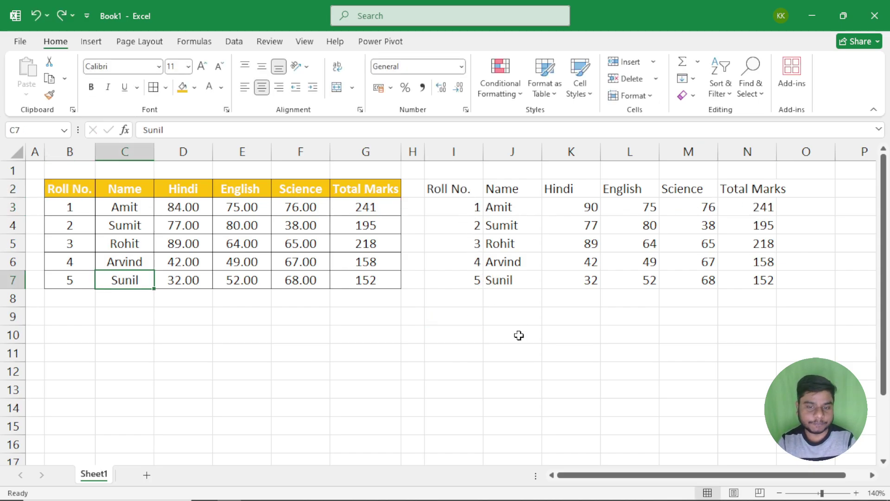
pyautogui.hotkey('ctrl', 'z')
pyautogui.hotkey('ctrl', 'z')
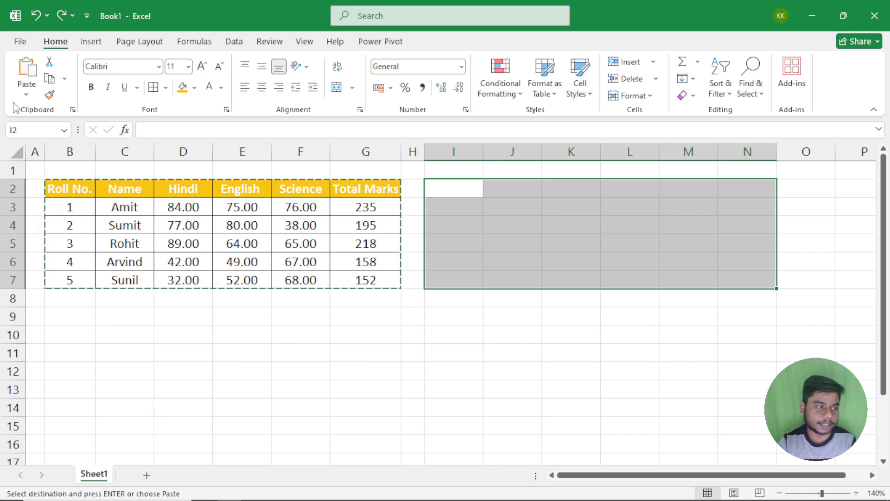
# Paste the copied marks table at I2 as a Picture and reposition it beside the source table.
pyautogui.click(28, 95)
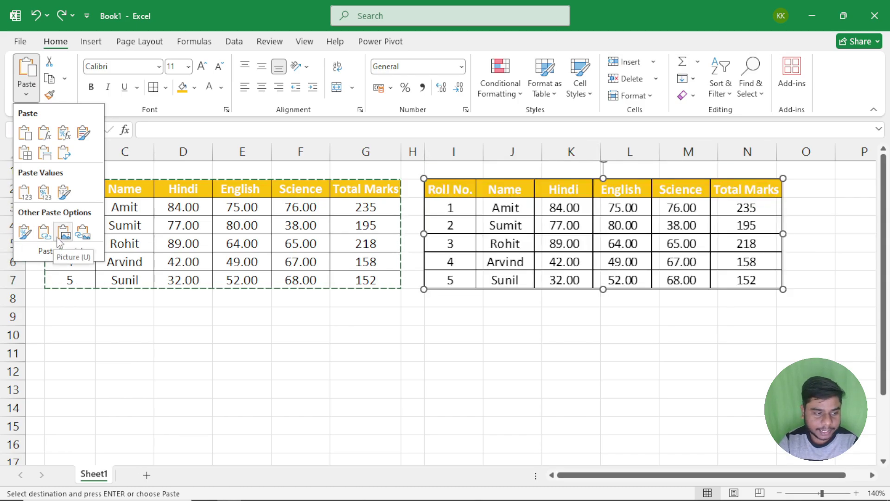
pyautogui.click(64, 238)
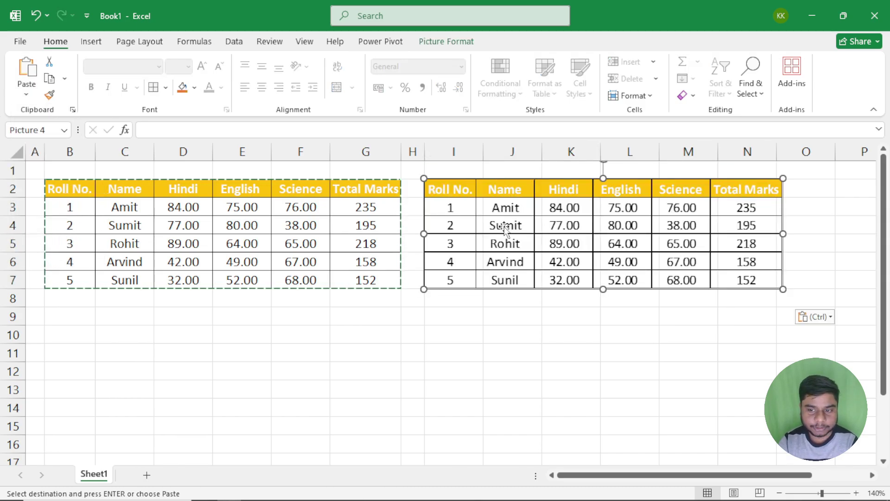
pyautogui.moveTo(562, 223); pyautogui.dragTo(581, 239)
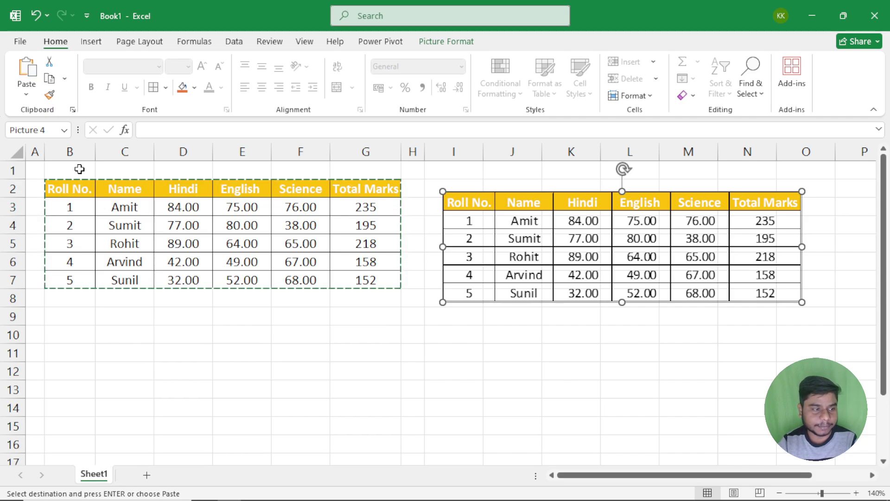
pyautogui.moveTo(595, 253); pyautogui.dragTo(572, 238)
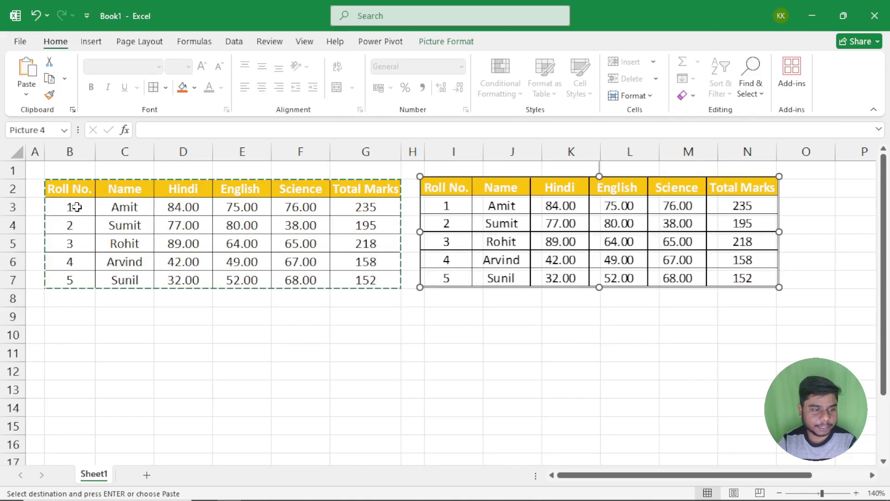
# Paste the copied table B2:G7 at I9 as a Linked Picture.
pyautogui.click(62, 193)
pyautogui.moveTo(72, 190); pyautogui.dragTo(390, 309)
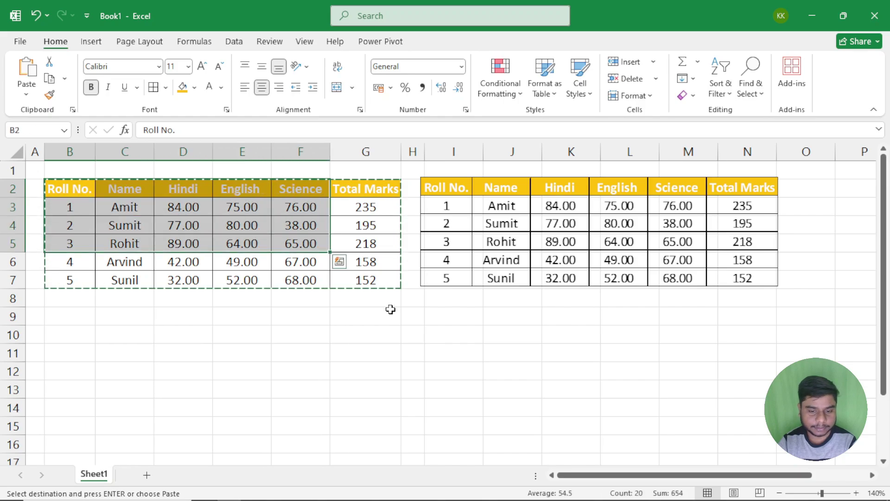
pyautogui.click(454, 328)
pyautogui.click(446, 312)
pyautogui.click(26, 94)
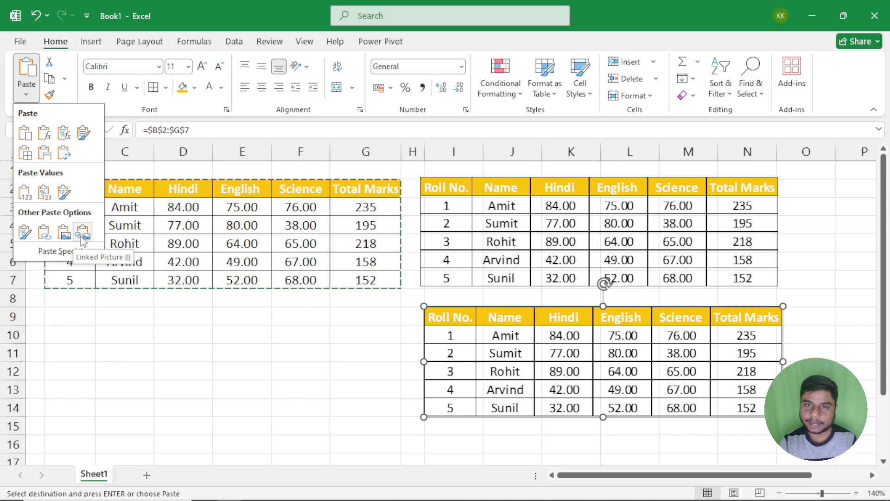
pyautogui.click(82, 233)
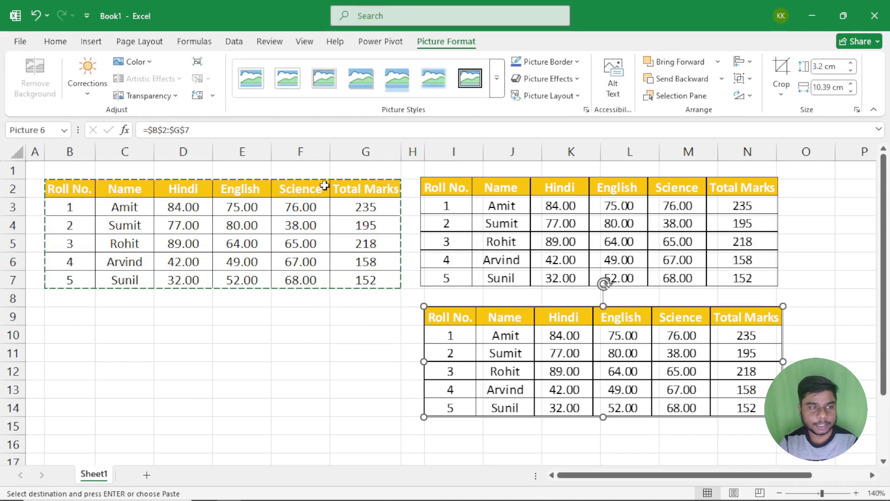
# Set the first student's Hindi mark to 90 in D3, and move the linked picture to the area beneath both tables.
pyautogui.click(132, 204)
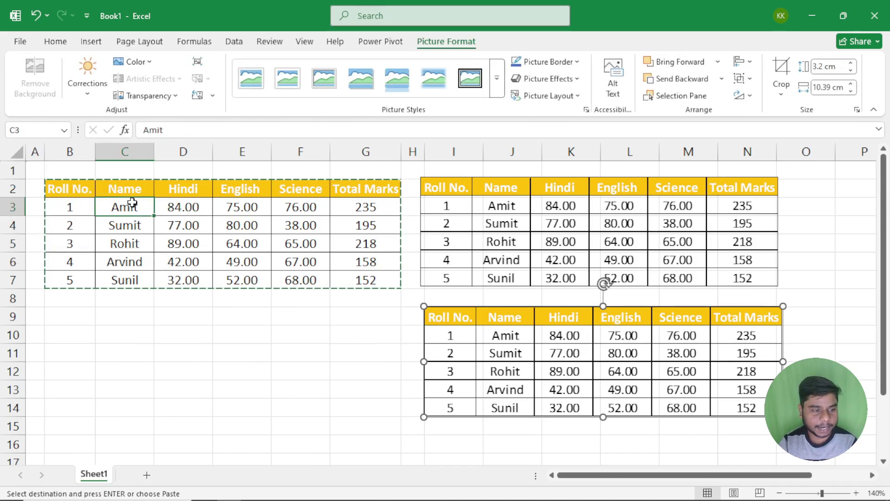
pyautogui.click(181, 208)
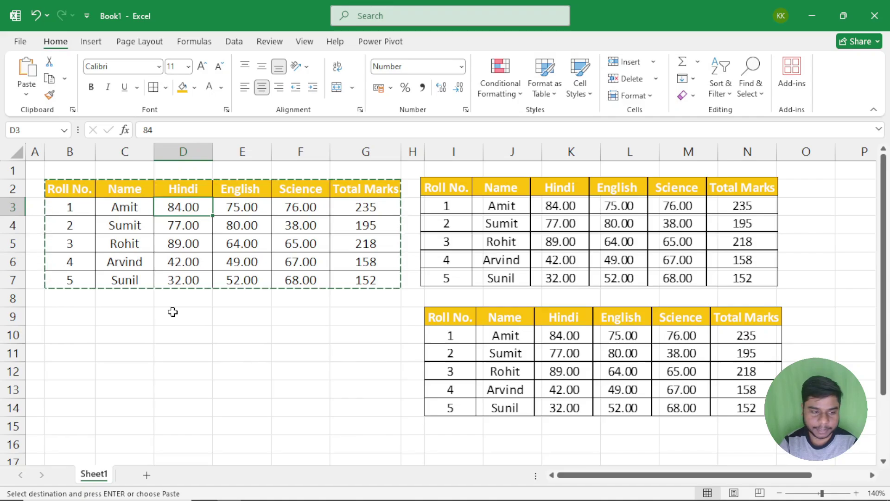
pyautogui.write('90')
pyautogui.press('Return')
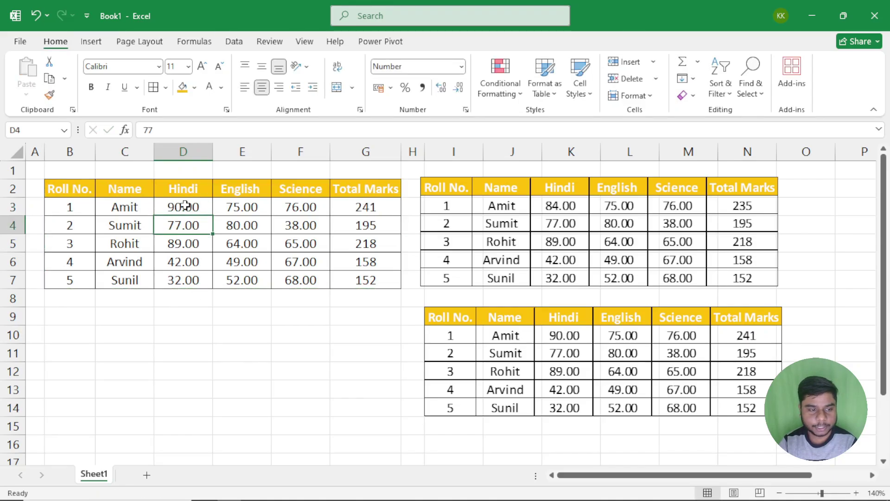
pyautogui.click(623, 347)
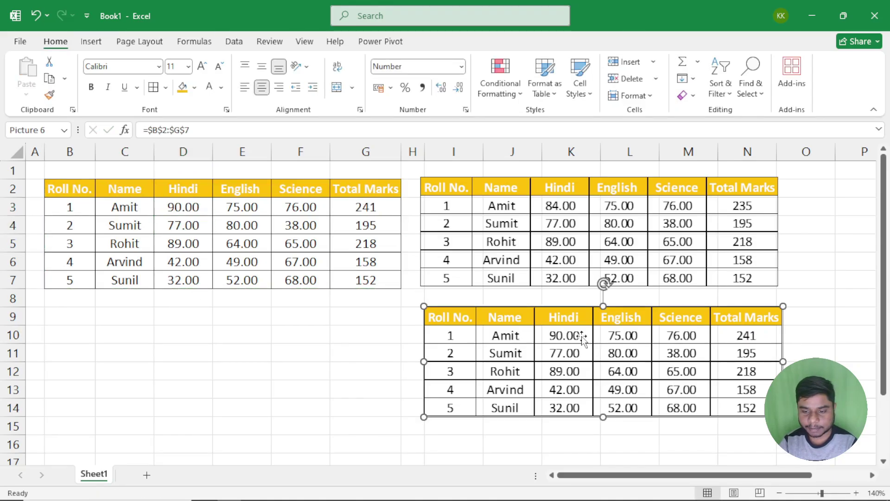
pyautogui.moveTo(623, 346); pyautogui.dragTo(461, 350)
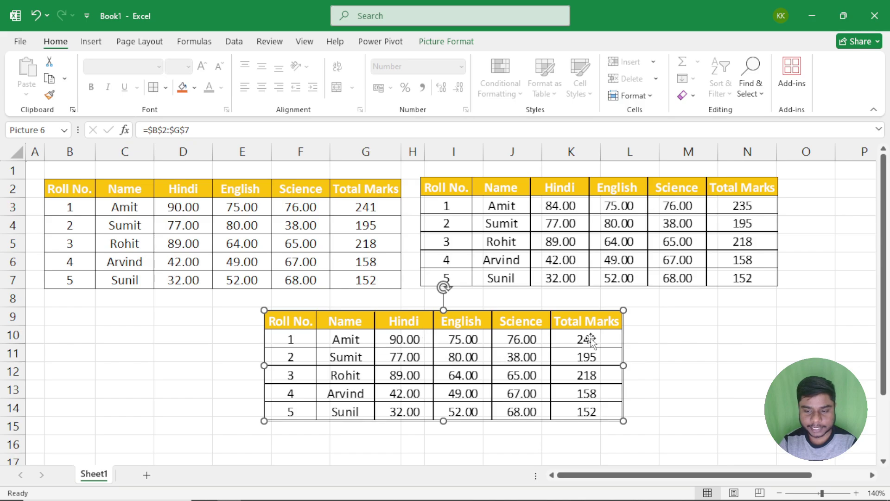
# Replace the first student's name in C3 of the source table.
pyautogui.click(103, 208)
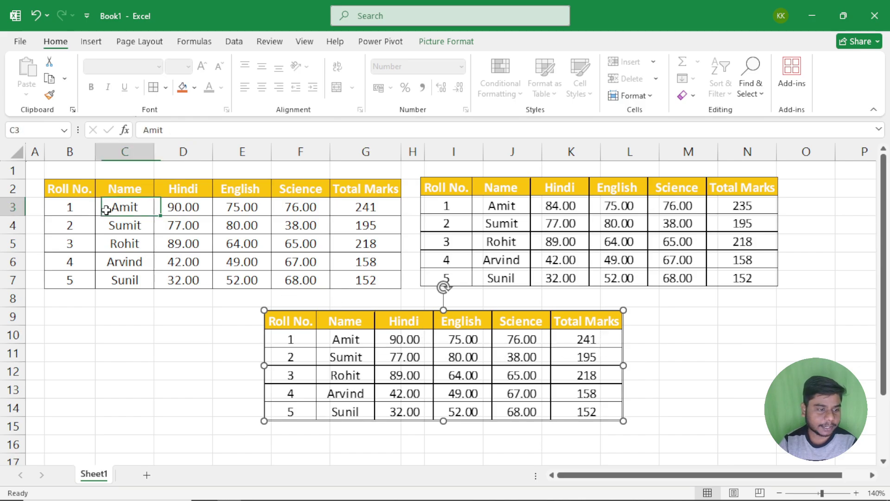
pyautogui.write('Rahul')
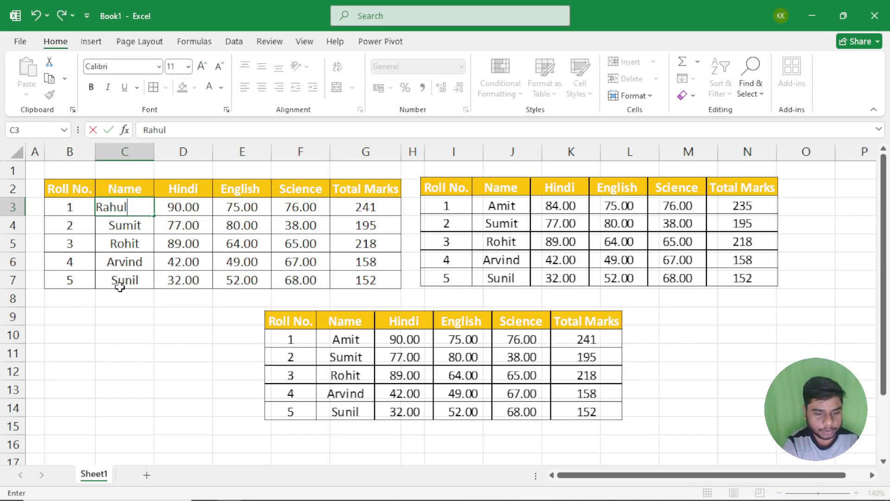
pyautogui.press('Return')
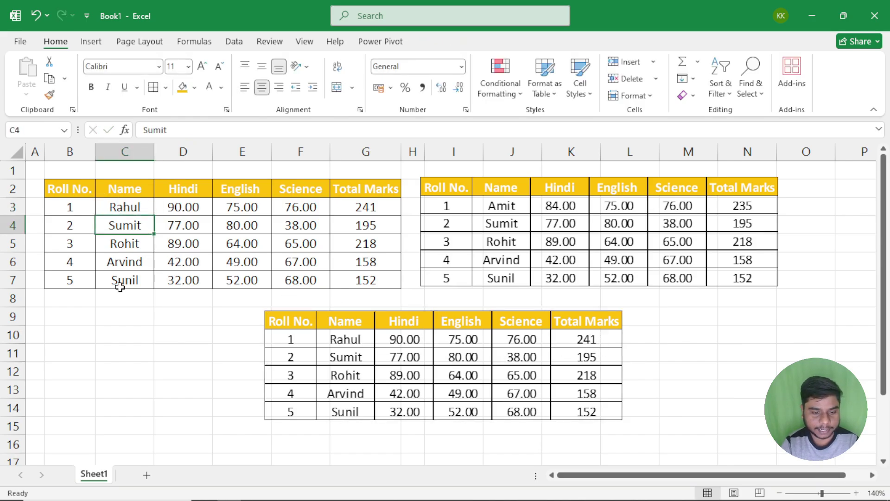
# Reposition the linked picture beneath the two tables, with its header around row 9 starting near column F, and deselect it.
pyautogui.click(331, 339)
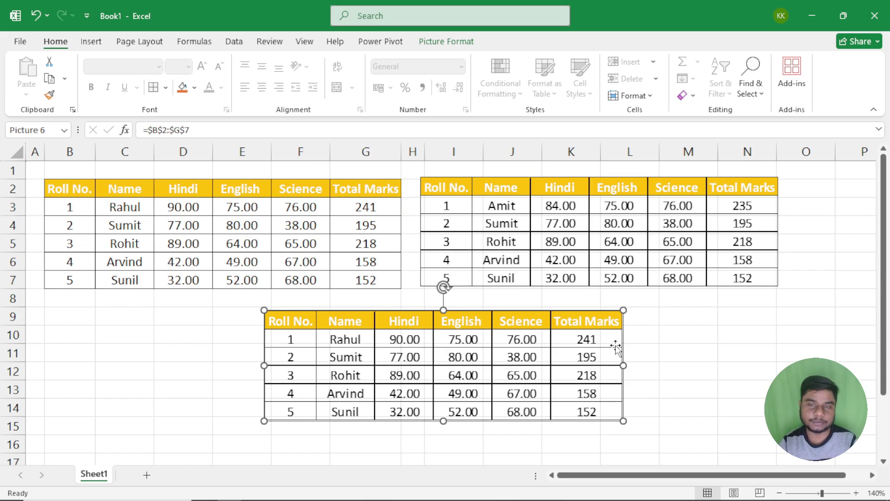
pyautogui.moveTo(417, 350); pyautogui.dragTo(363, 369)
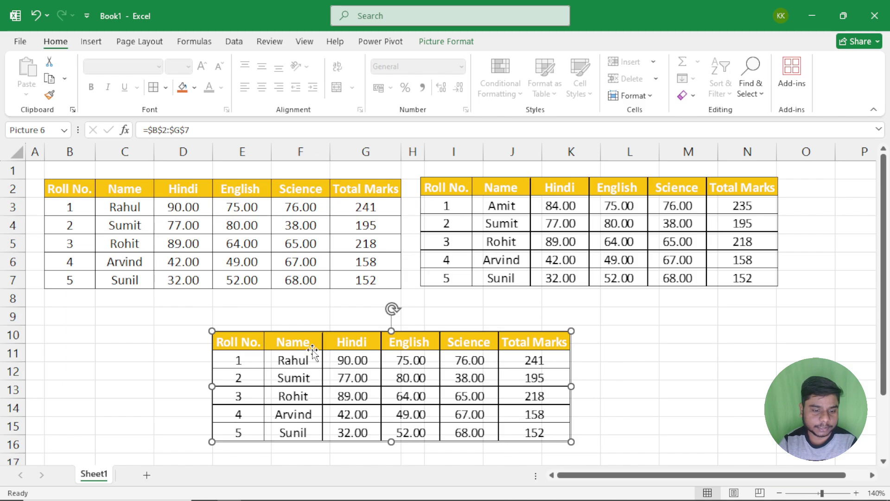
pyautogui.moveTo(312, 353); pyautogui.dragTo(393, 332)
pyautogui.click(234, 227)
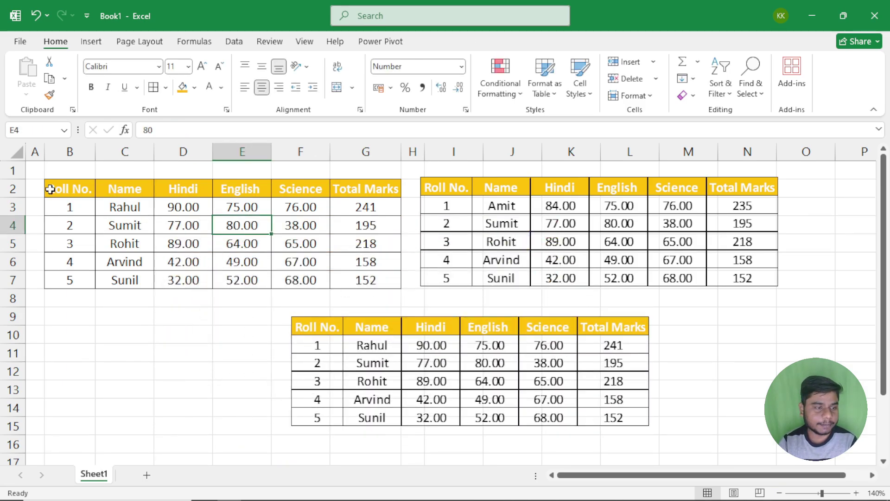
# Copy header cell B2 and examine the Paste Special dialog's paste and operation options, closing it without pasting.
pyautogui.click(54, 189)
pyautogui.hotkey('ctrl', 'c')
pyautogui.click(26, 90)
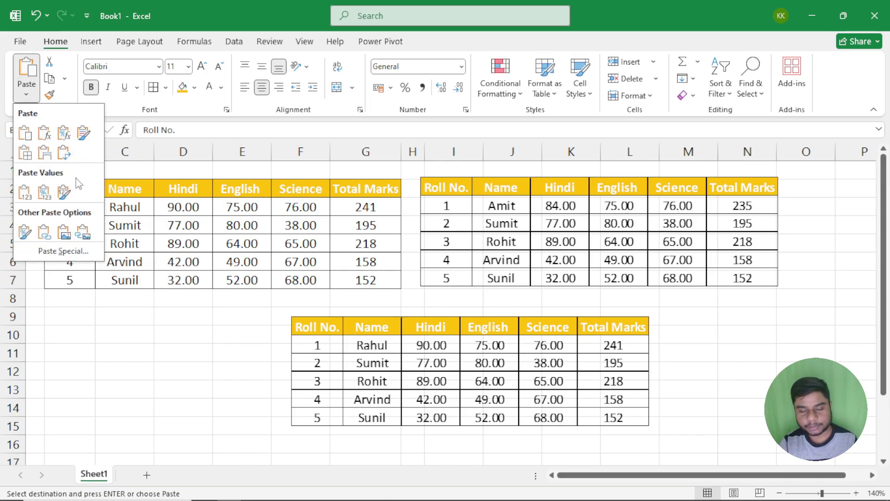
pyautogui.click(63, 251)
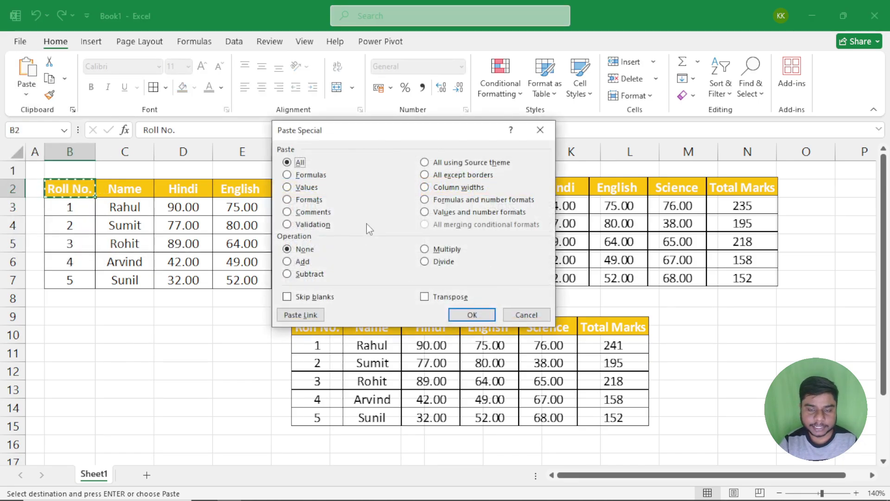
pyautogui.click(540, 132)
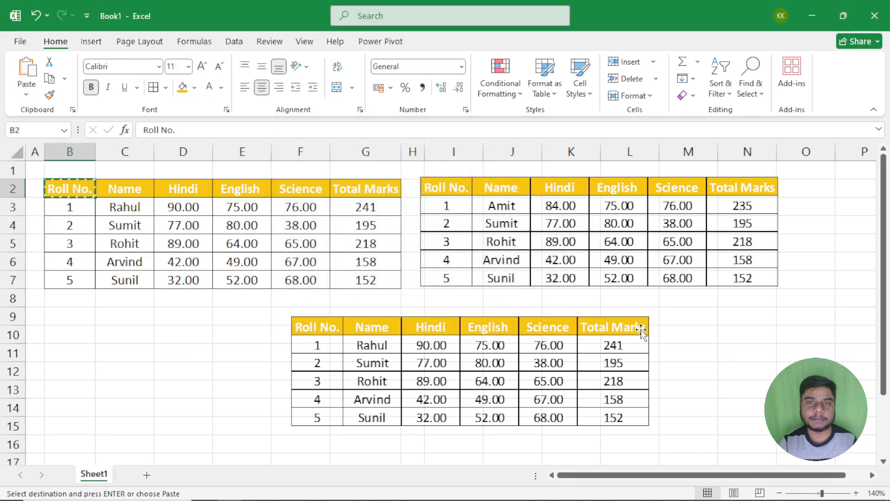